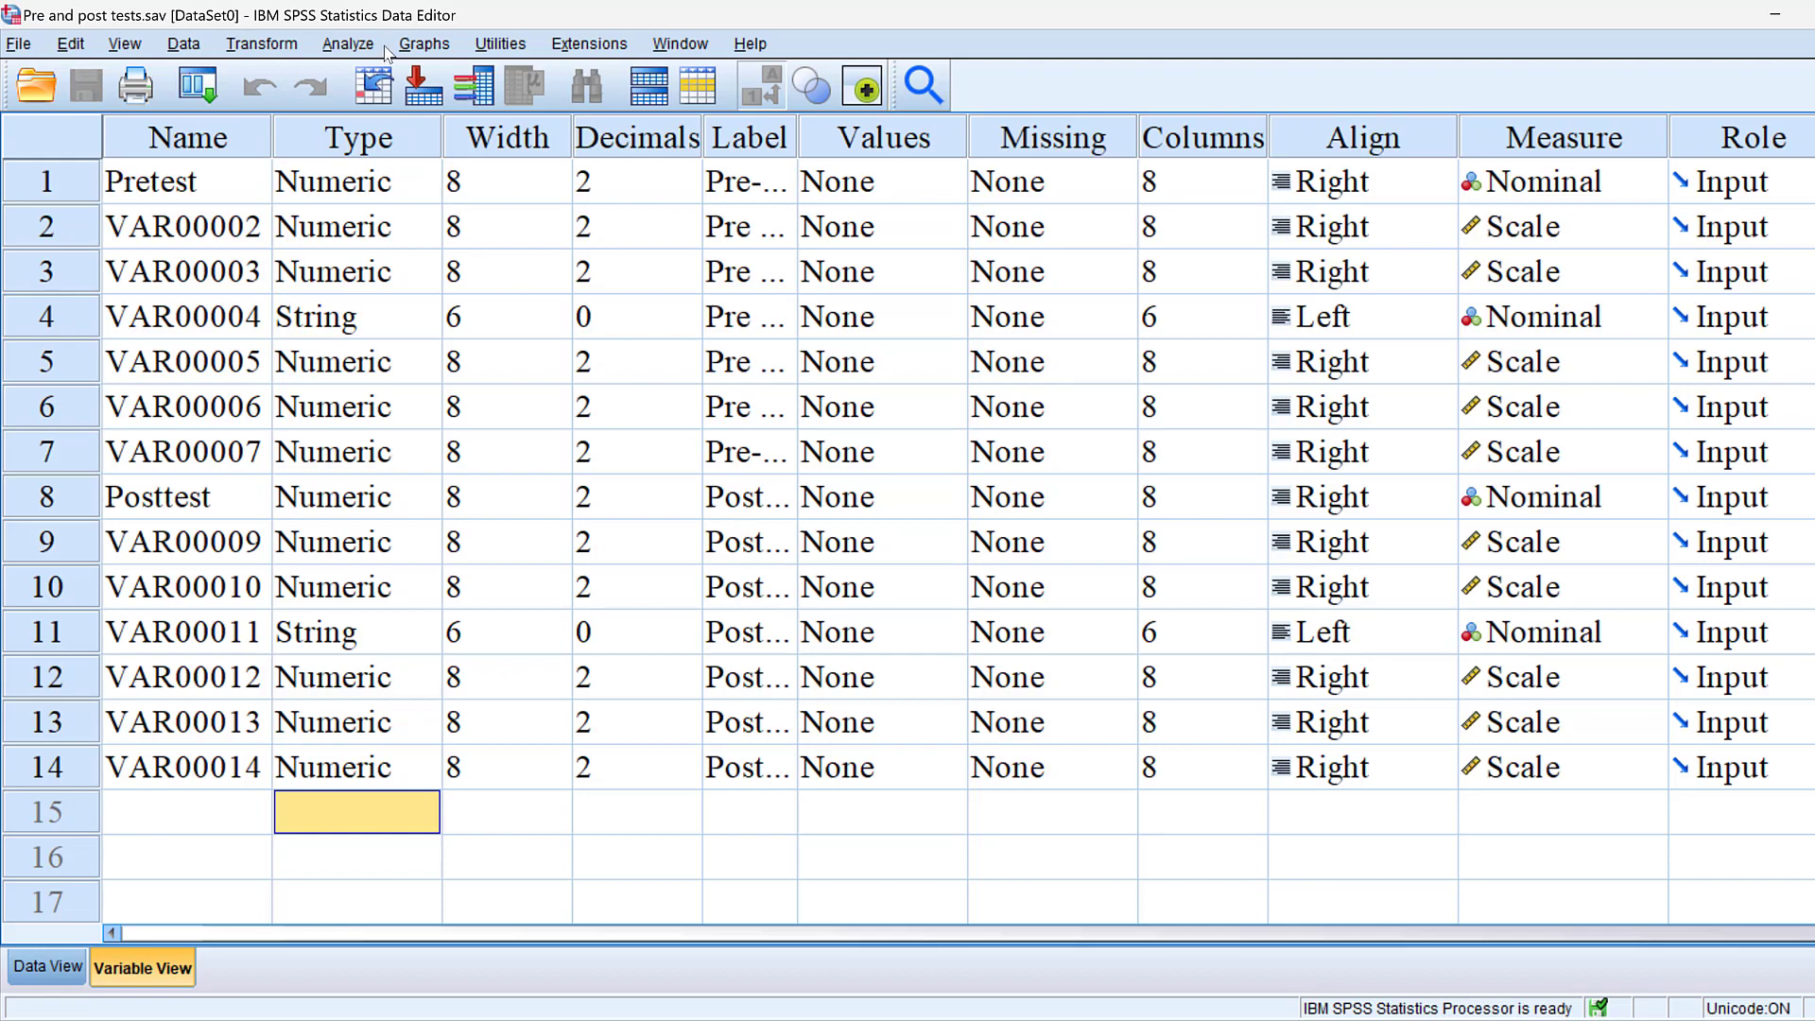
# Start a Paired-Samples T Test and pair Pre task grades with Post task grades as pair 1.
pyautogui.click(346, 45)
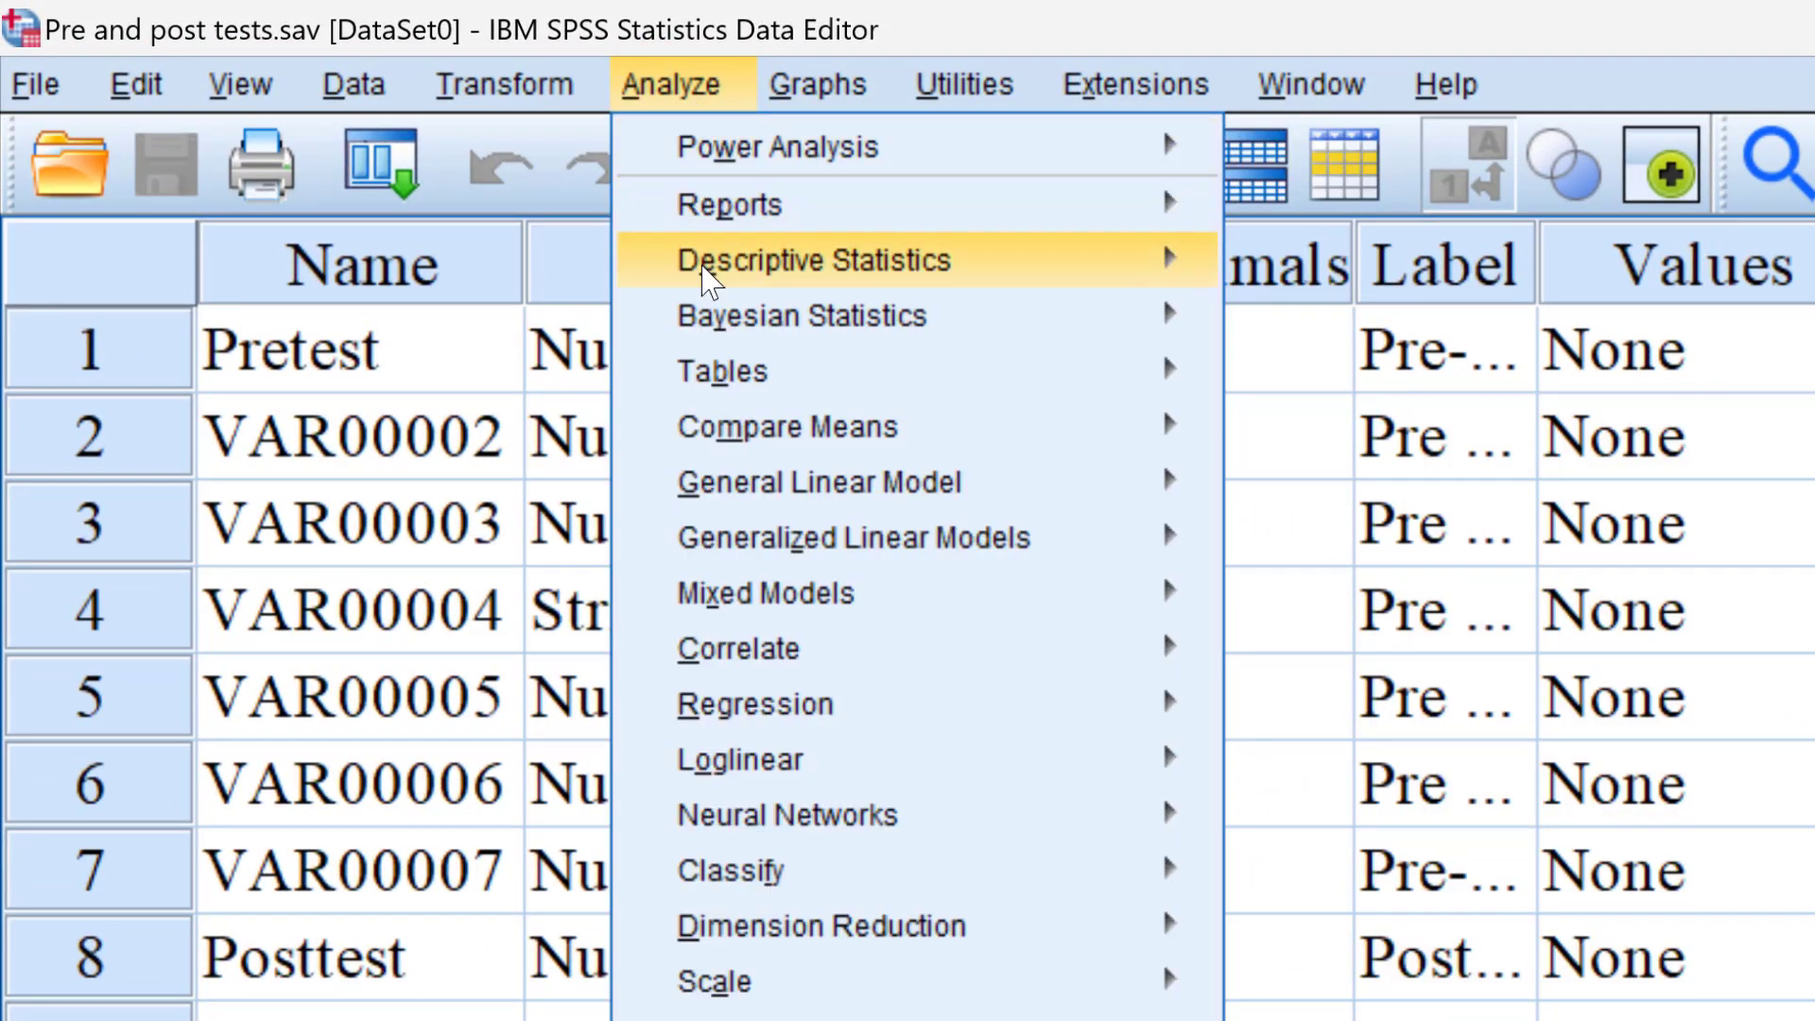
pyautogui.moveTo(1172, 420)
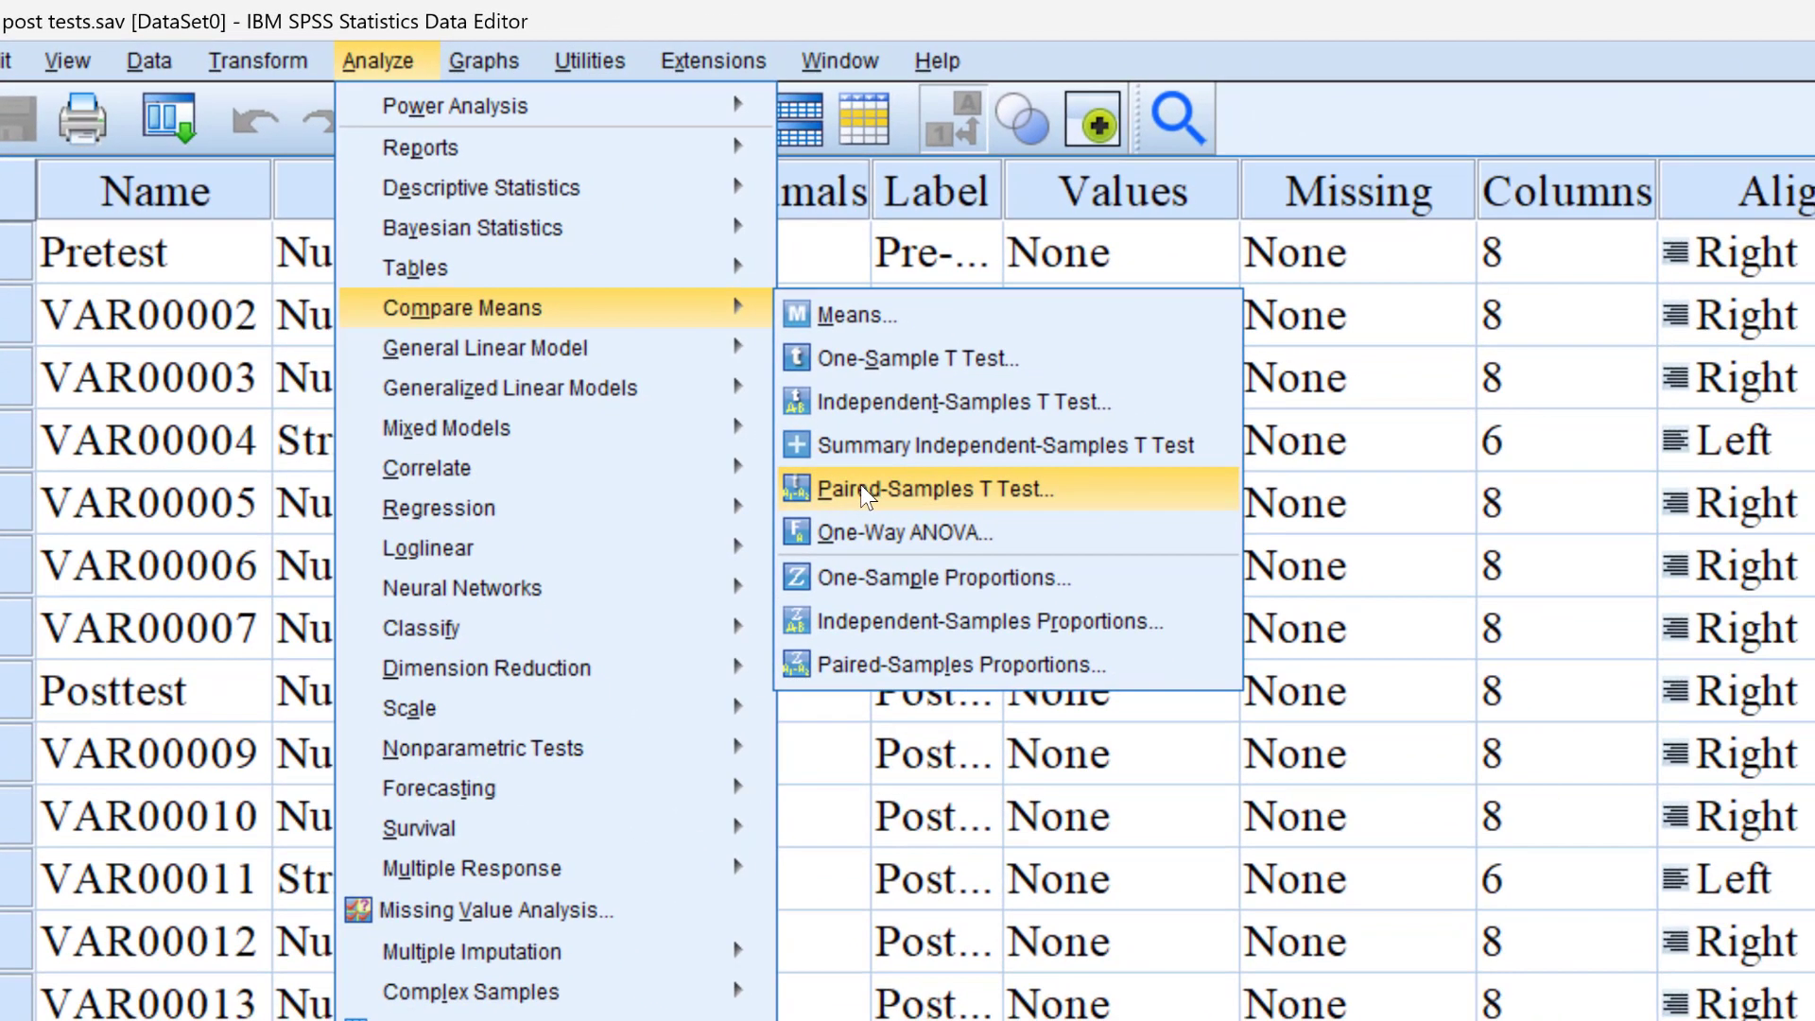
pyautogui.click(860, 484)
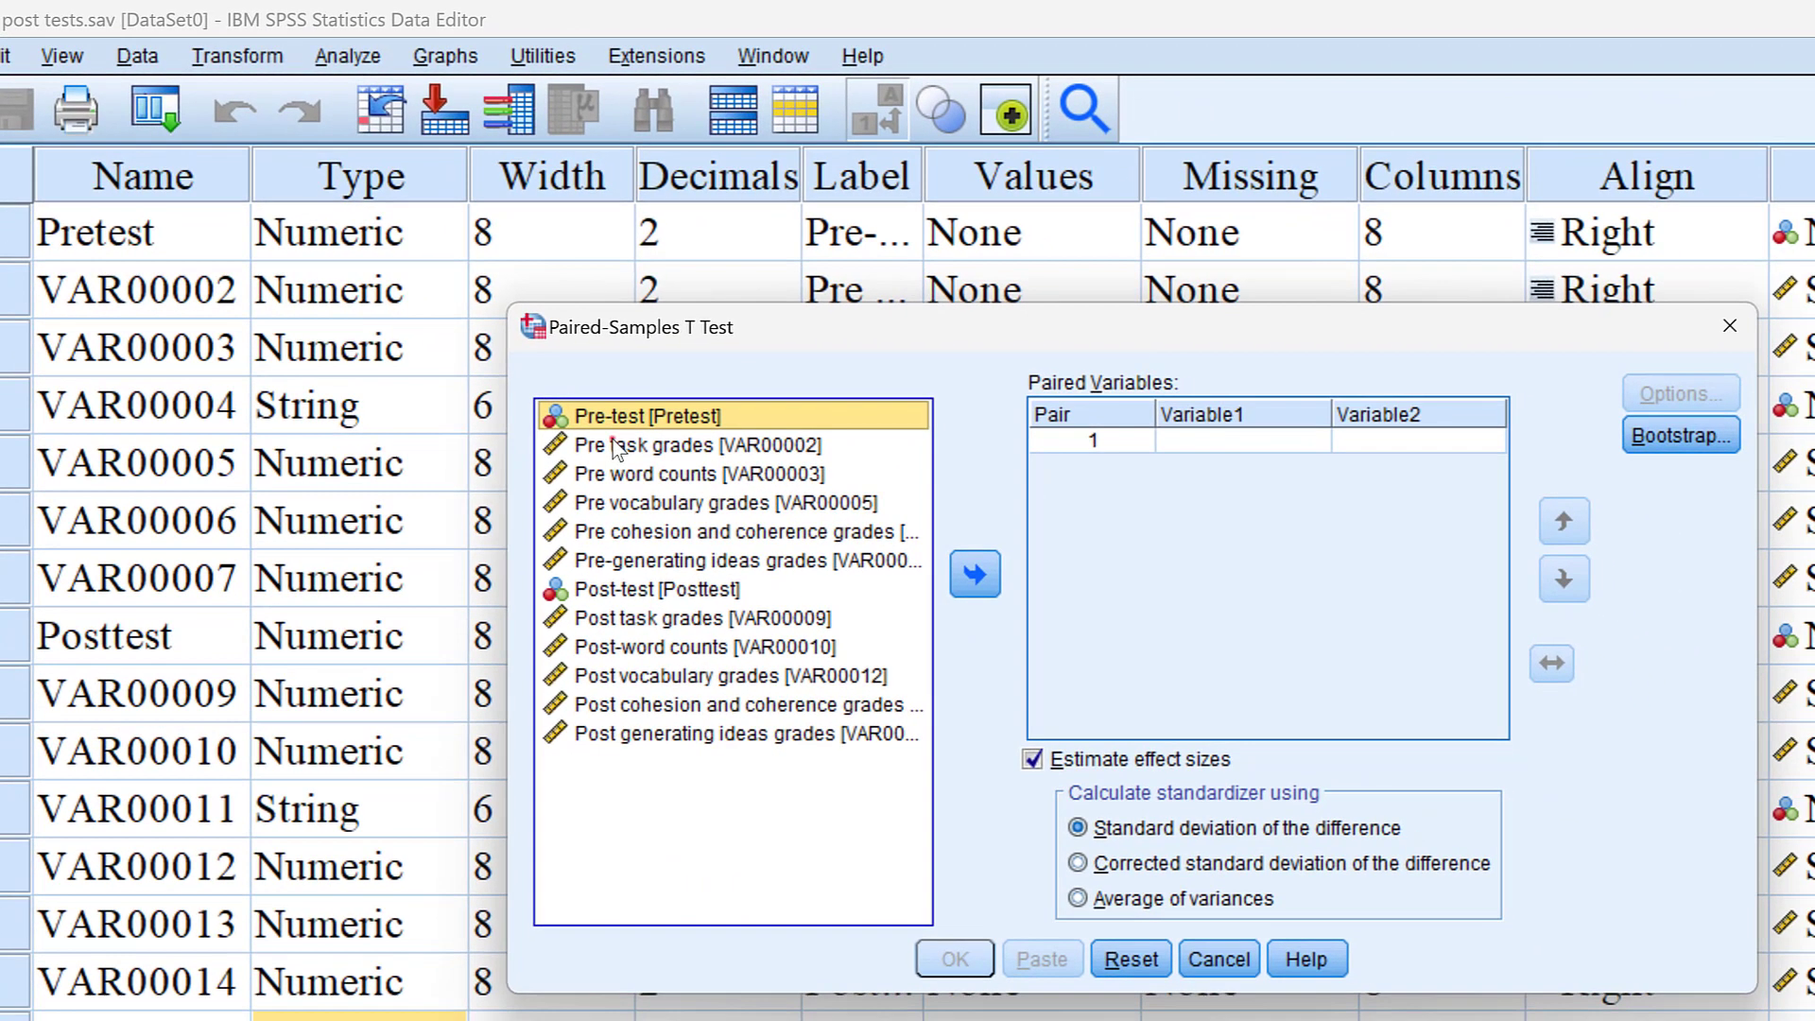
pyautogui.click(616, 445)
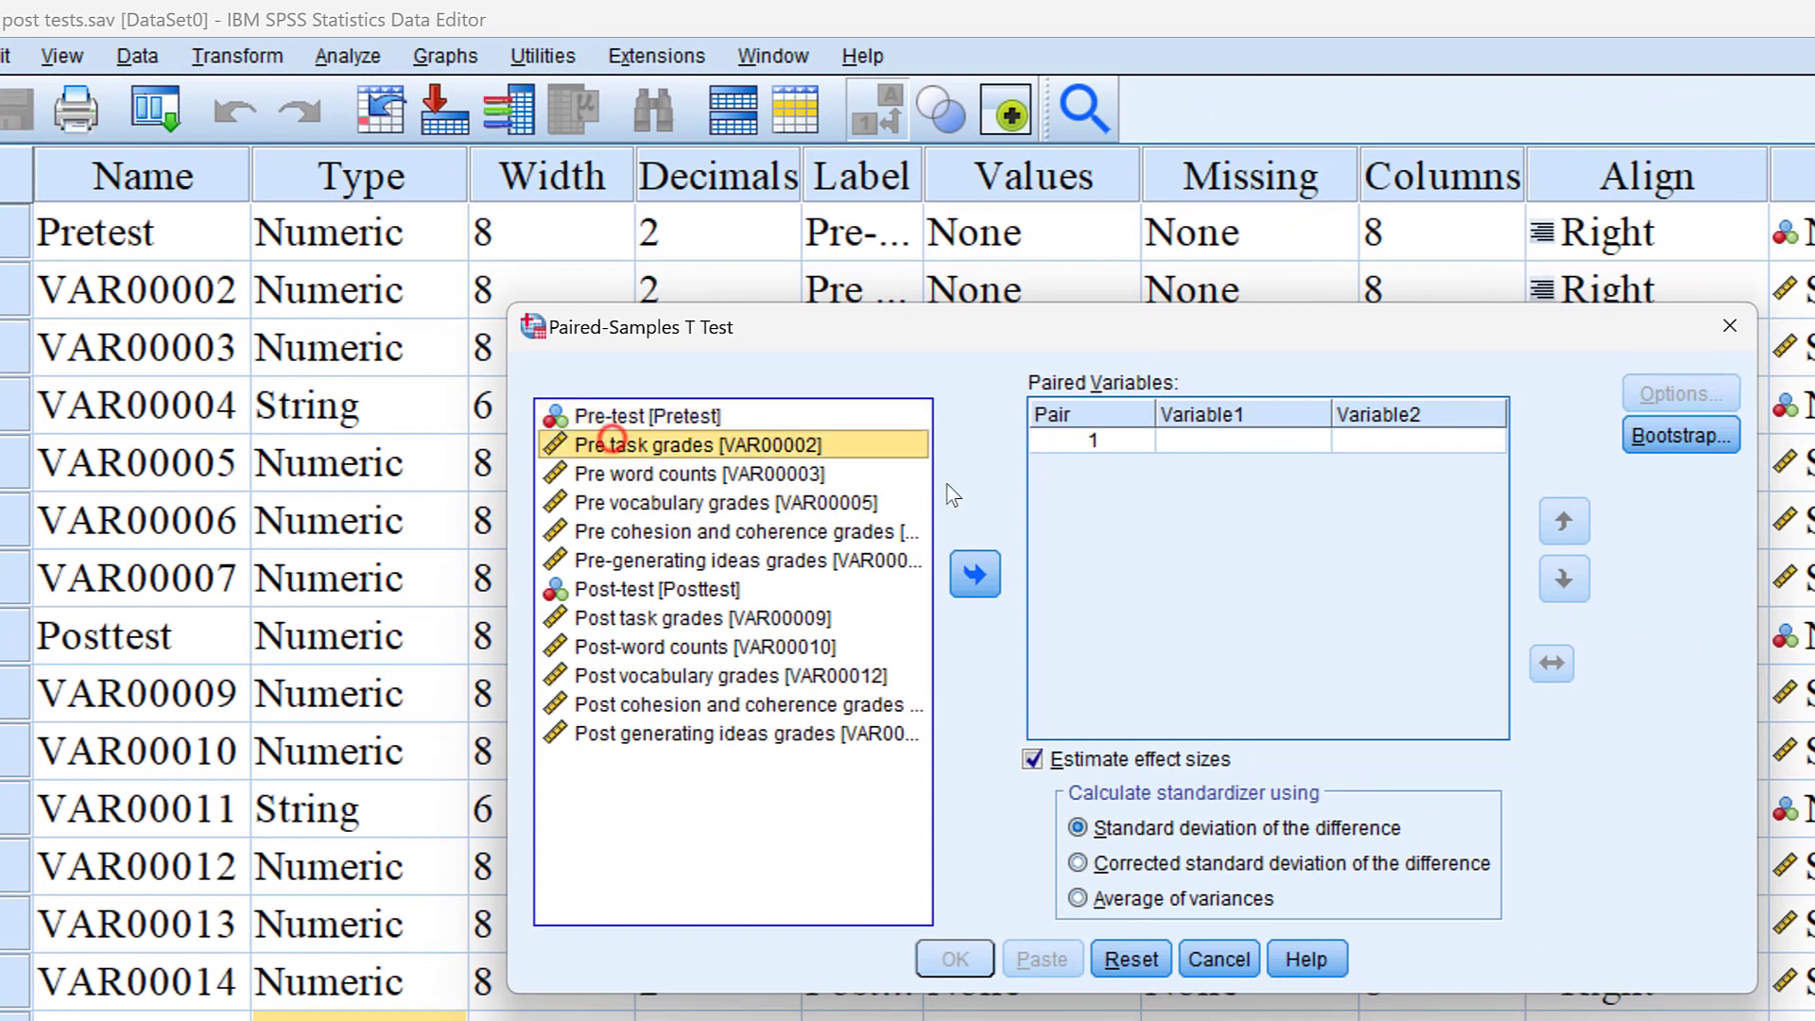
pyautogui.click(975, 570)
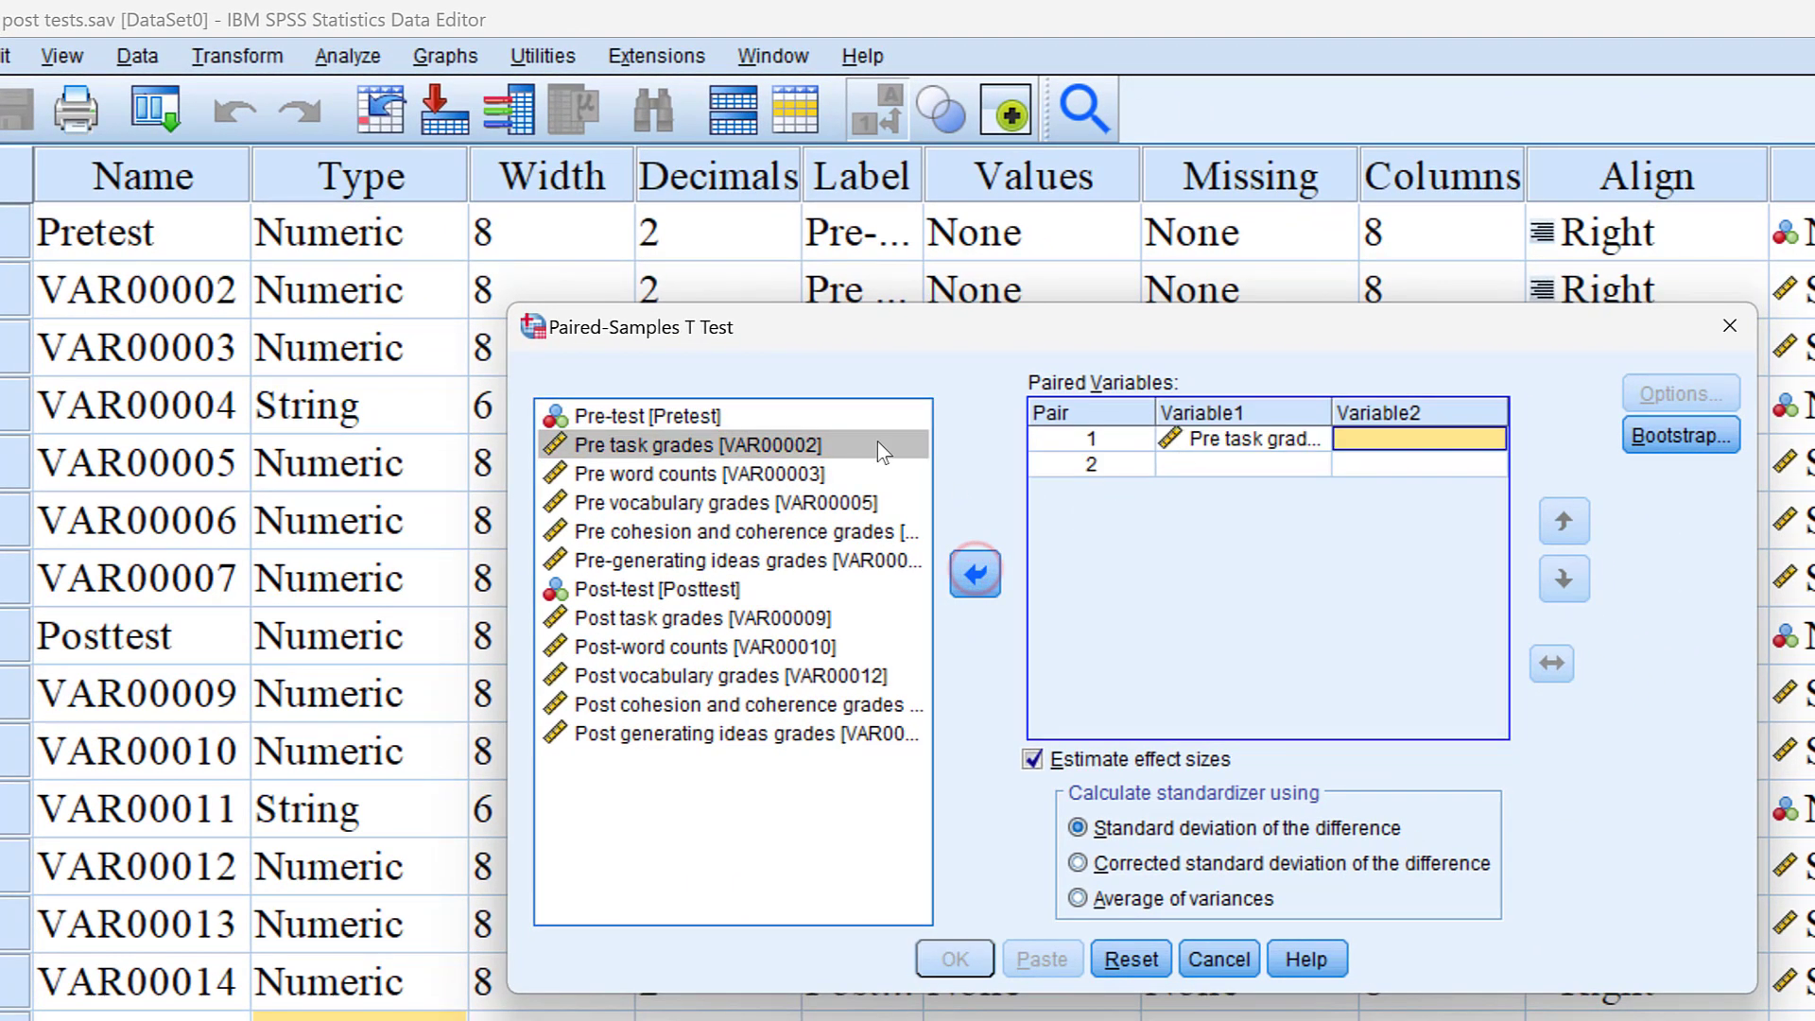
pyautogui.click(633, 616)
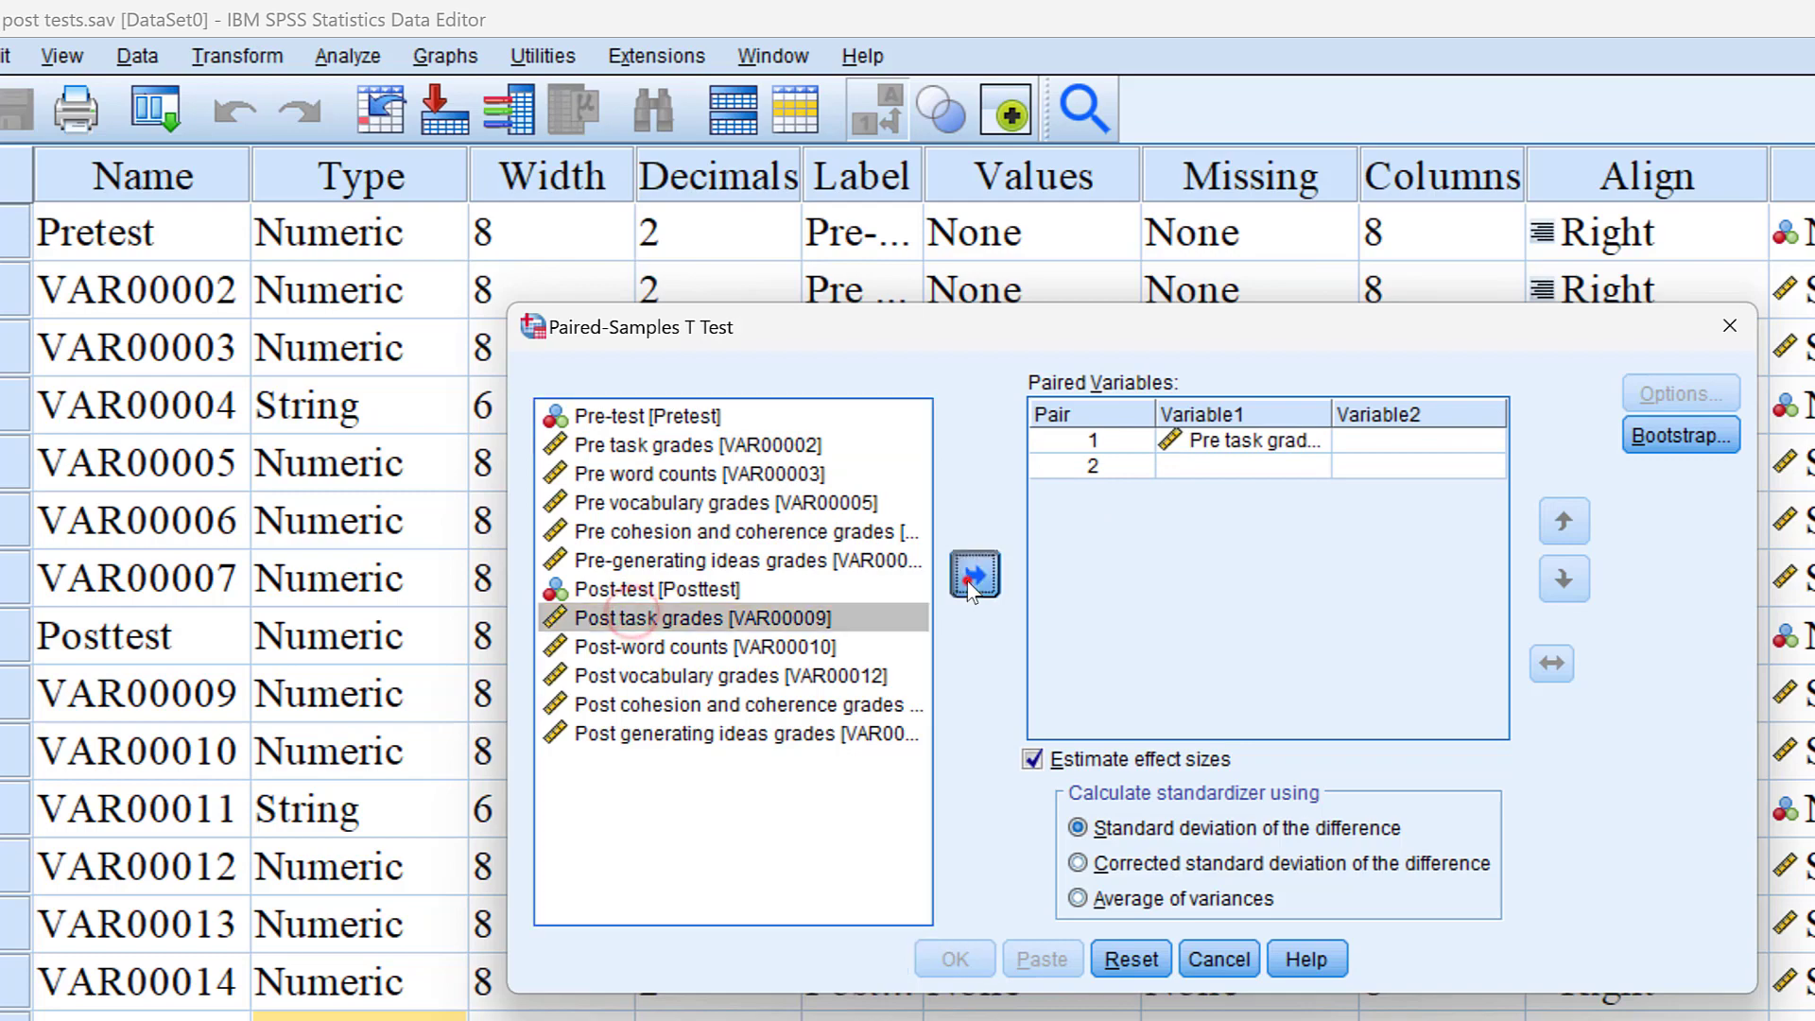
pyautogui.click(967, 580)
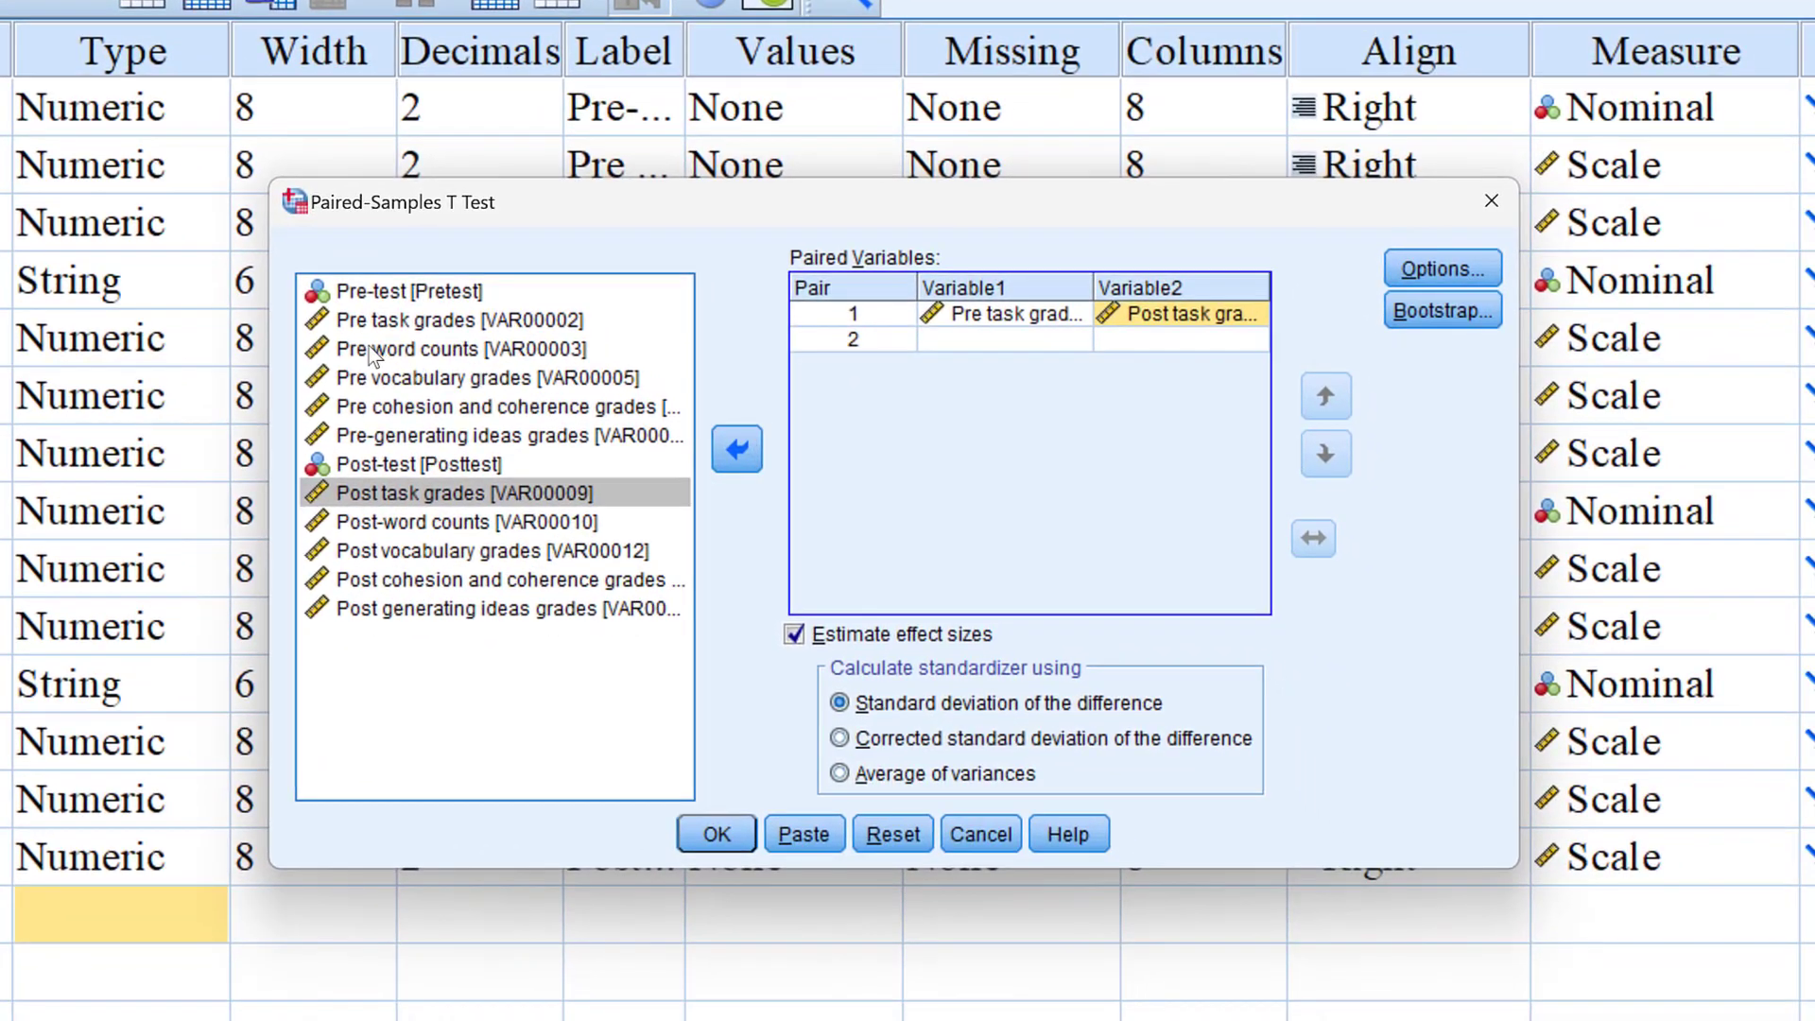
# Add Pre word counts and Post-word counts as the second pair of the test.
pyautogui.click(370, 350)
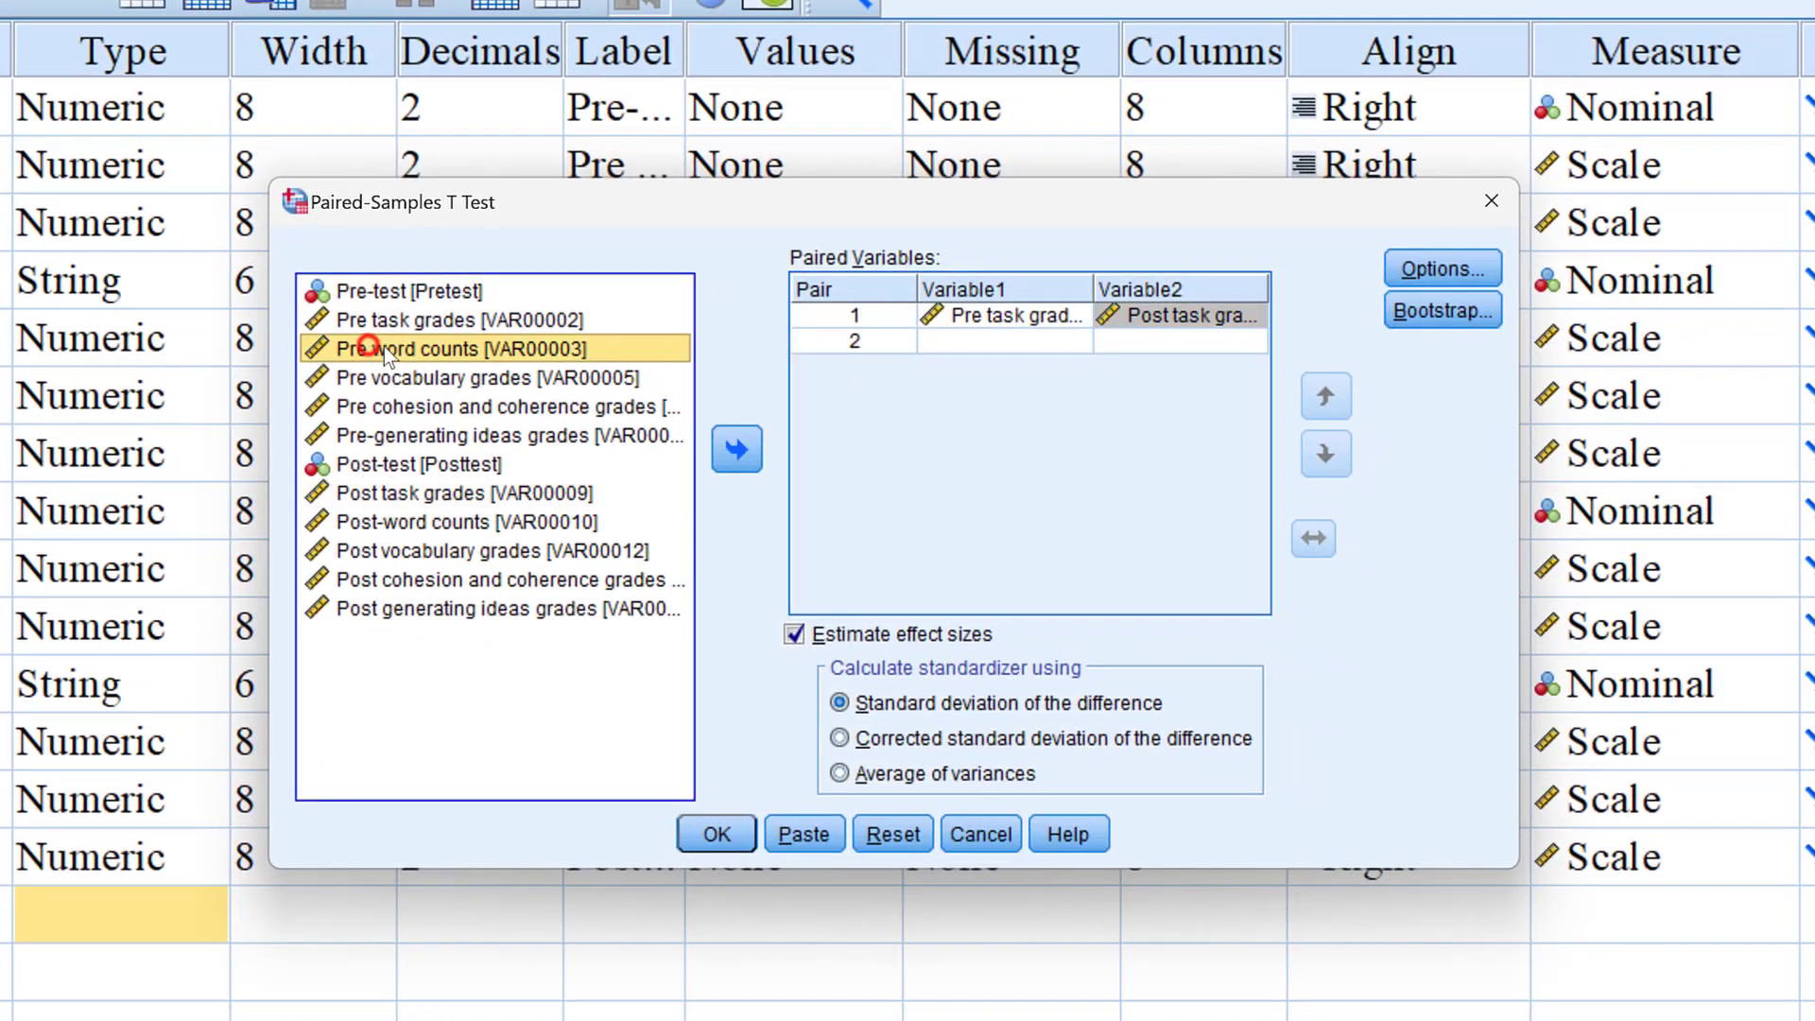
pyautogui.click(736, 450)
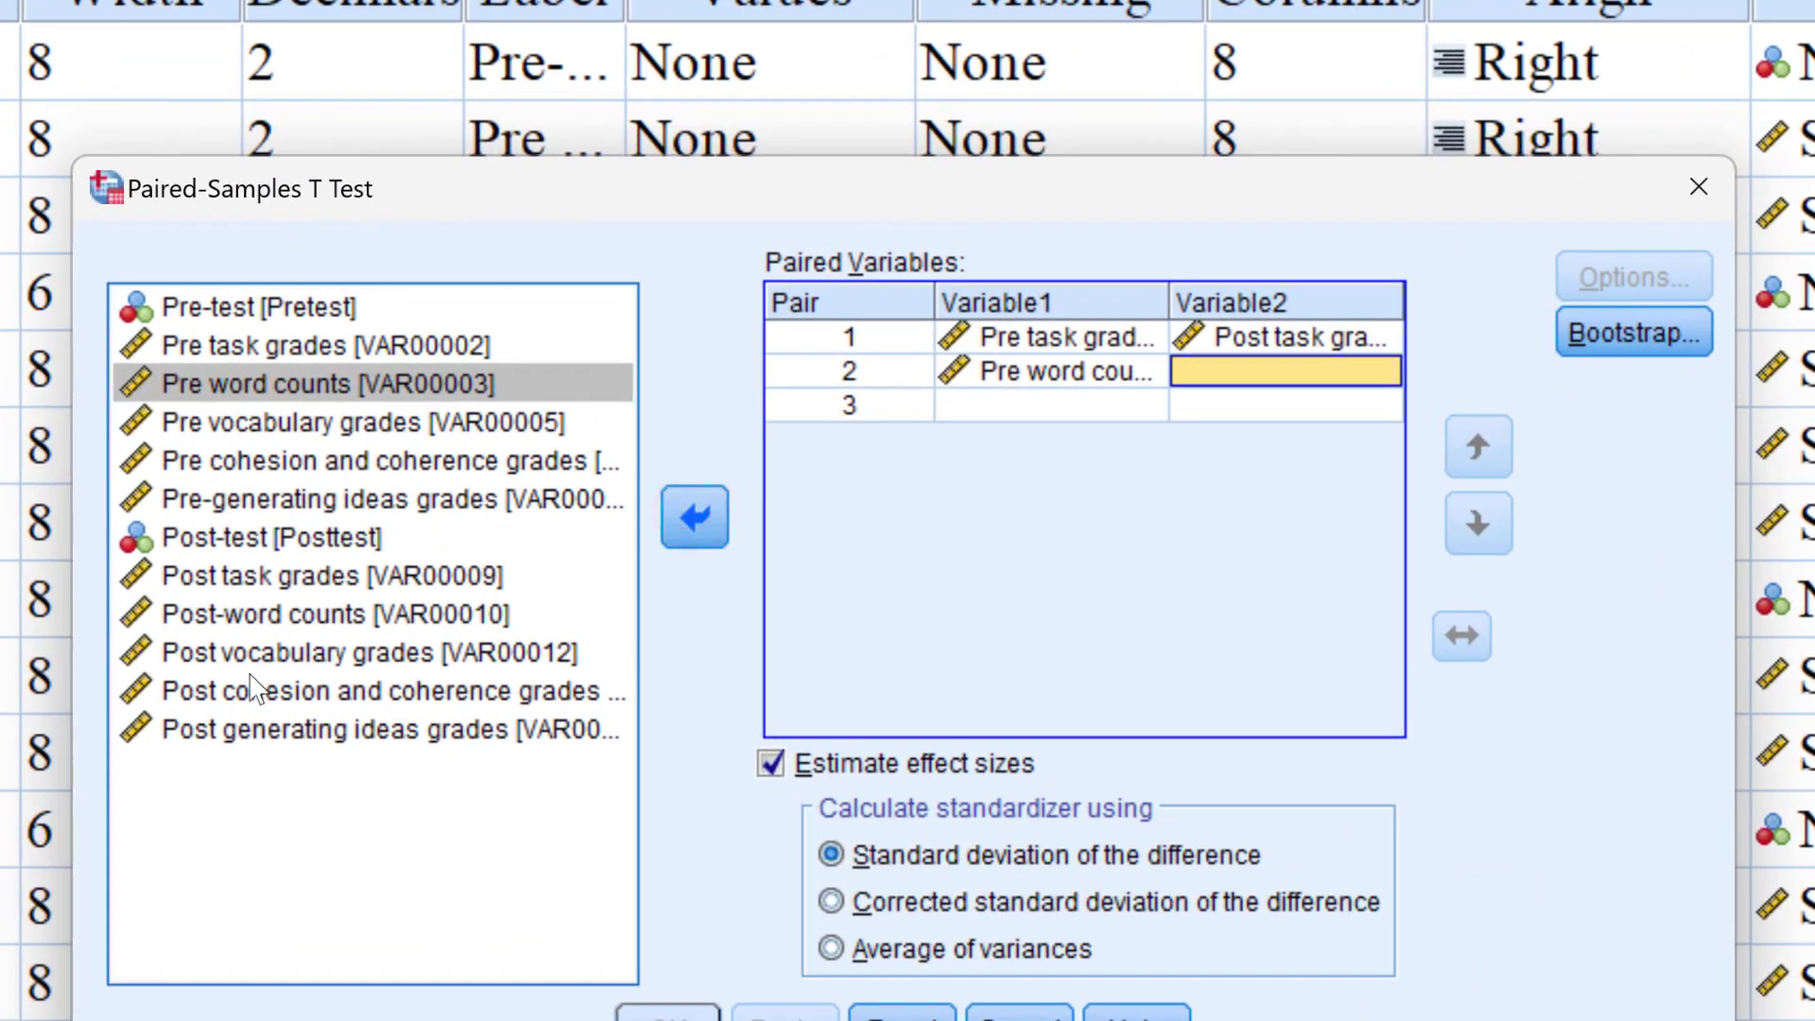
pyautogui.click(217, 614)
pyautogui.click(697, 539)
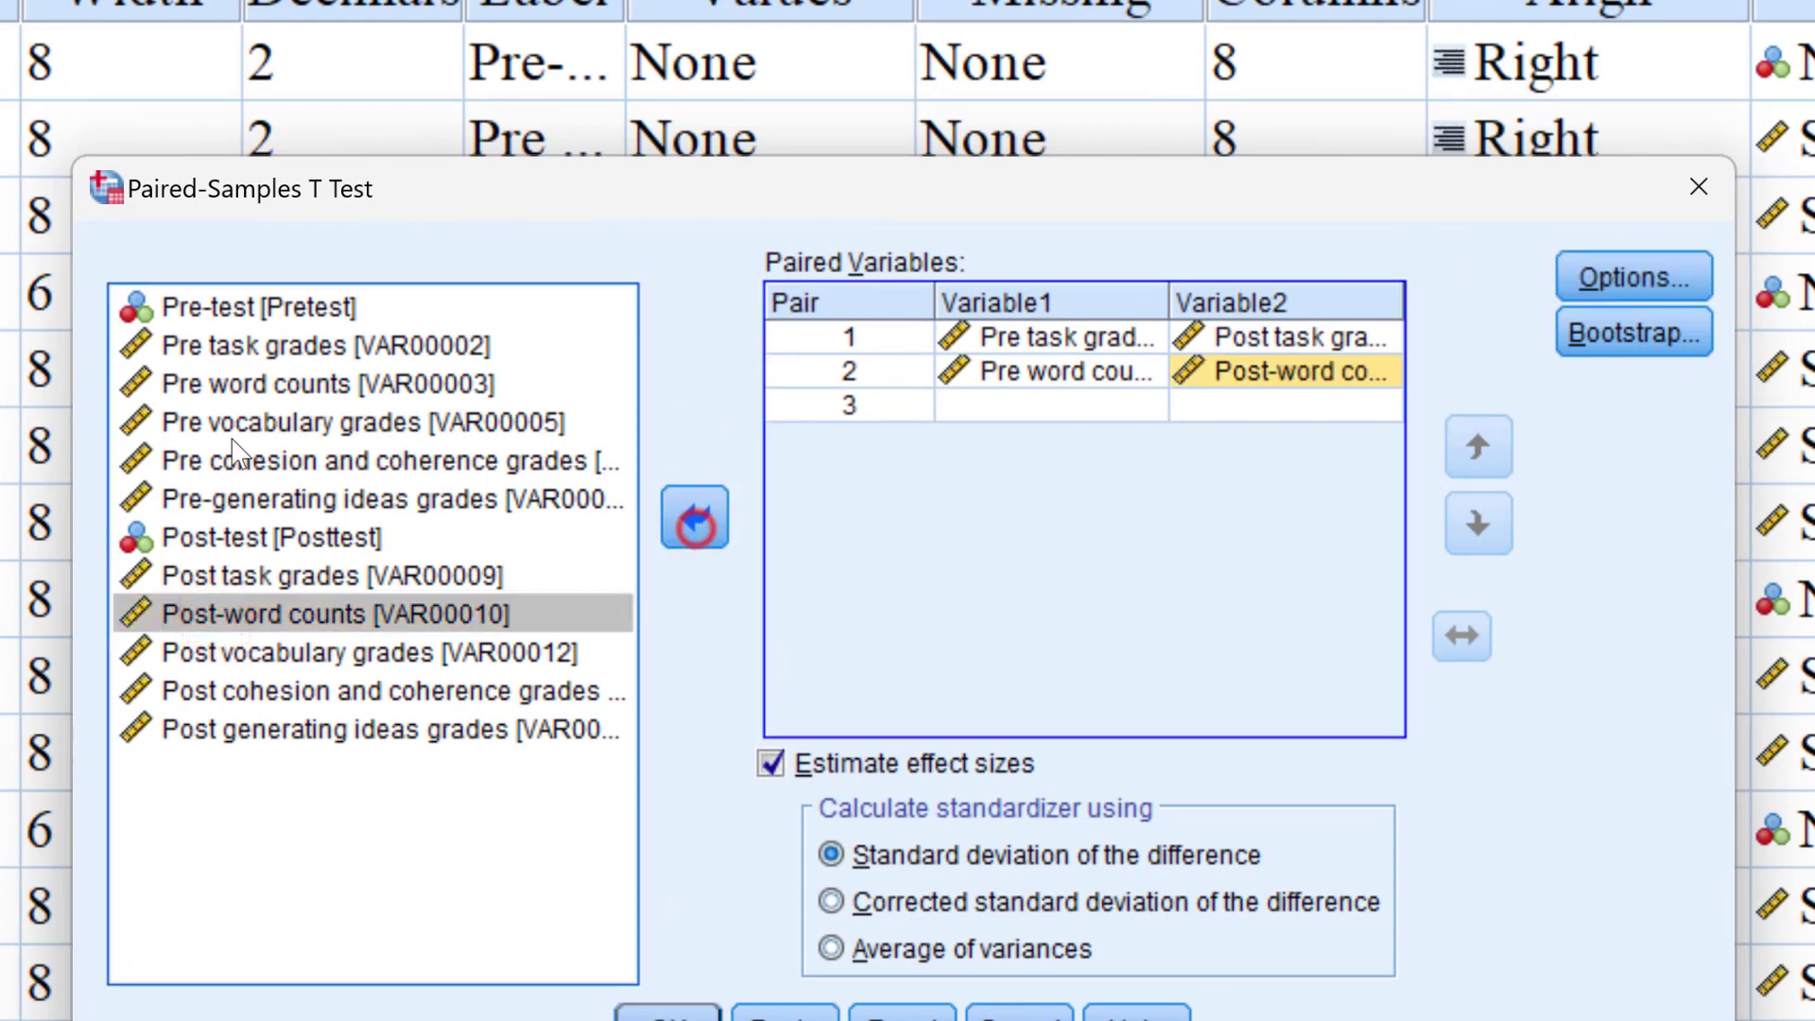
# Add Pre vocabulary grades and Post vocabulary grades as the third pair of the test.
pyautogui.click(210, 416)
pyautogui.click(683, 516)
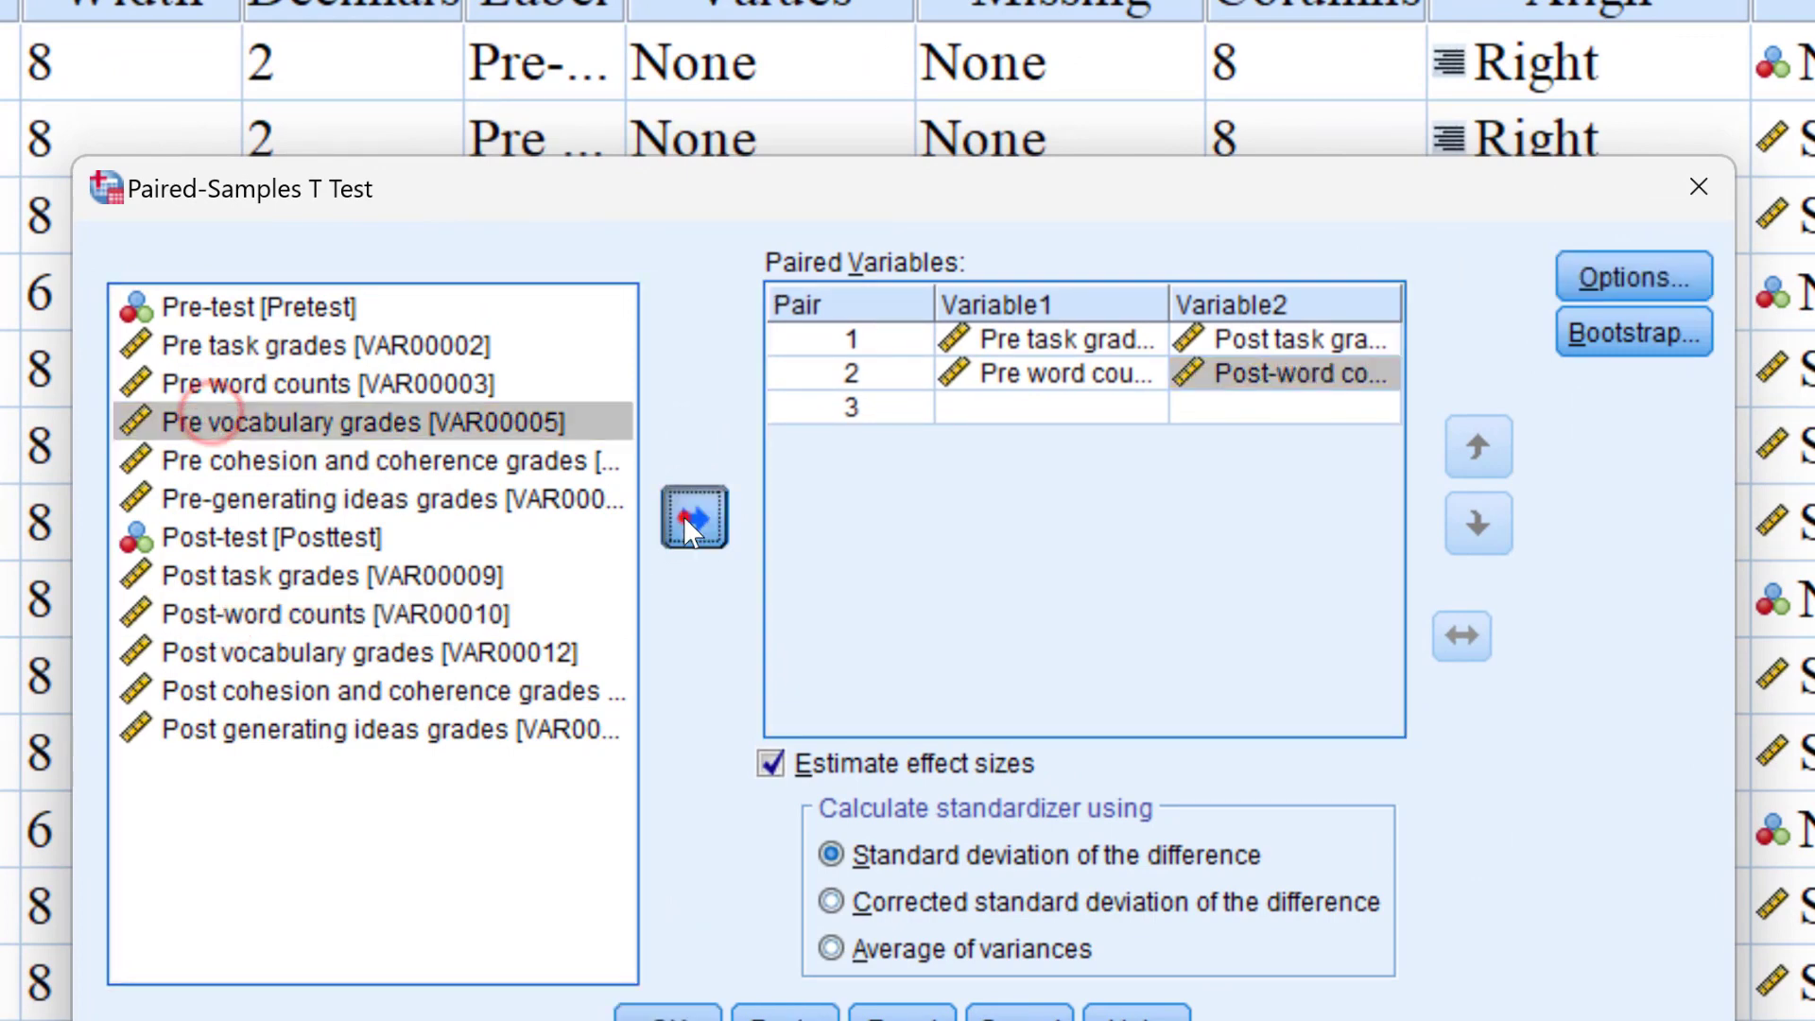
pyautogui.click(237, 654)
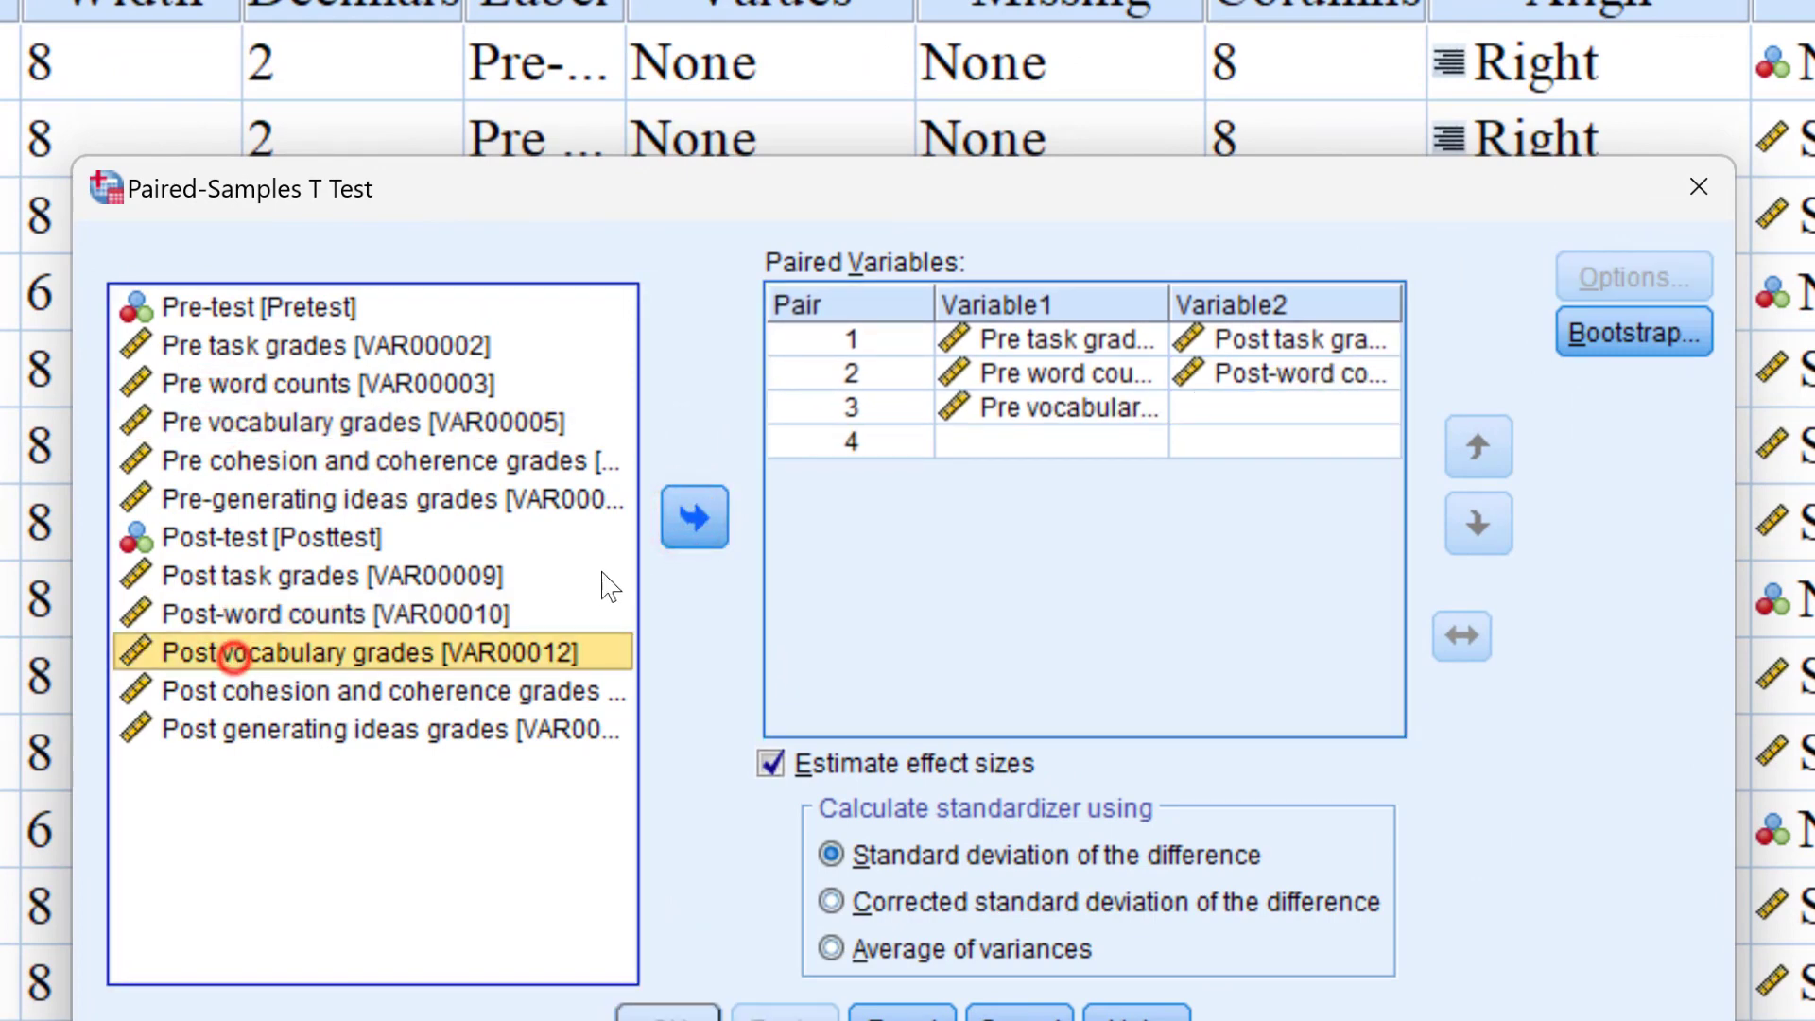
pyautogui.click(682, 515)
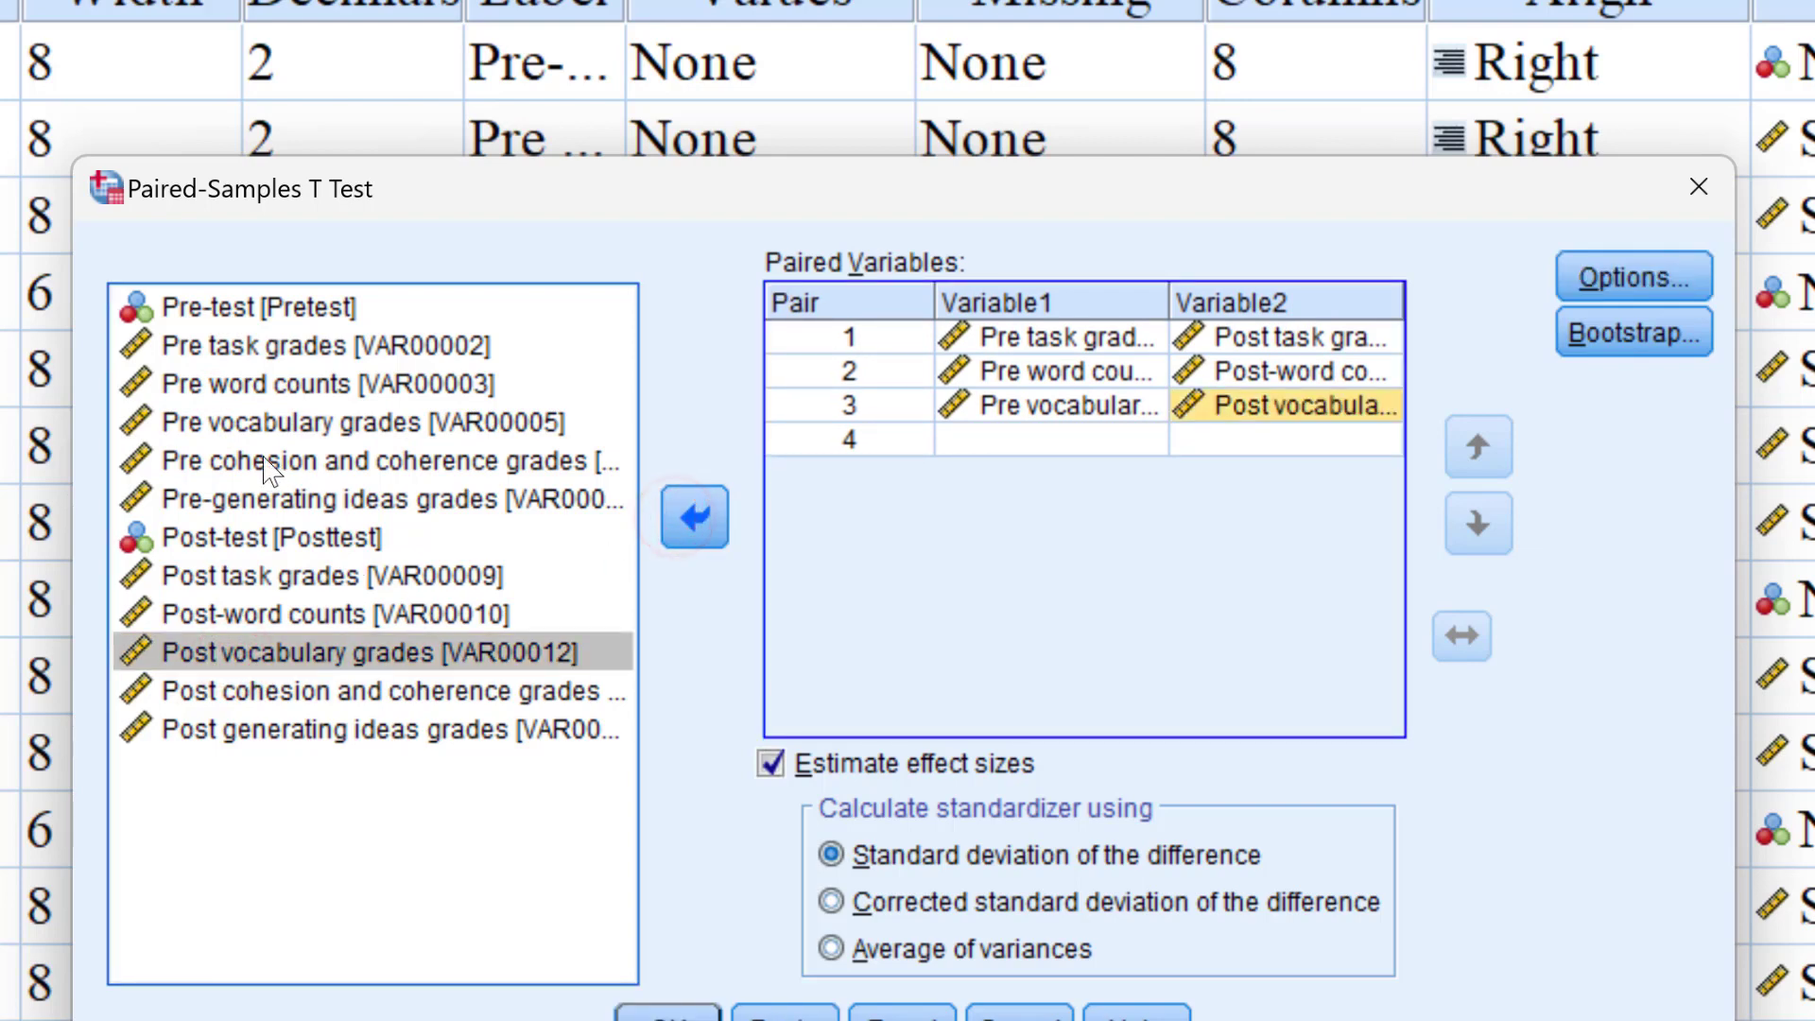
# Add Pre cohesion and coherence grades and Post cohesion and coherence grades as the fourth pair.
pyautogui.click(230, 463)
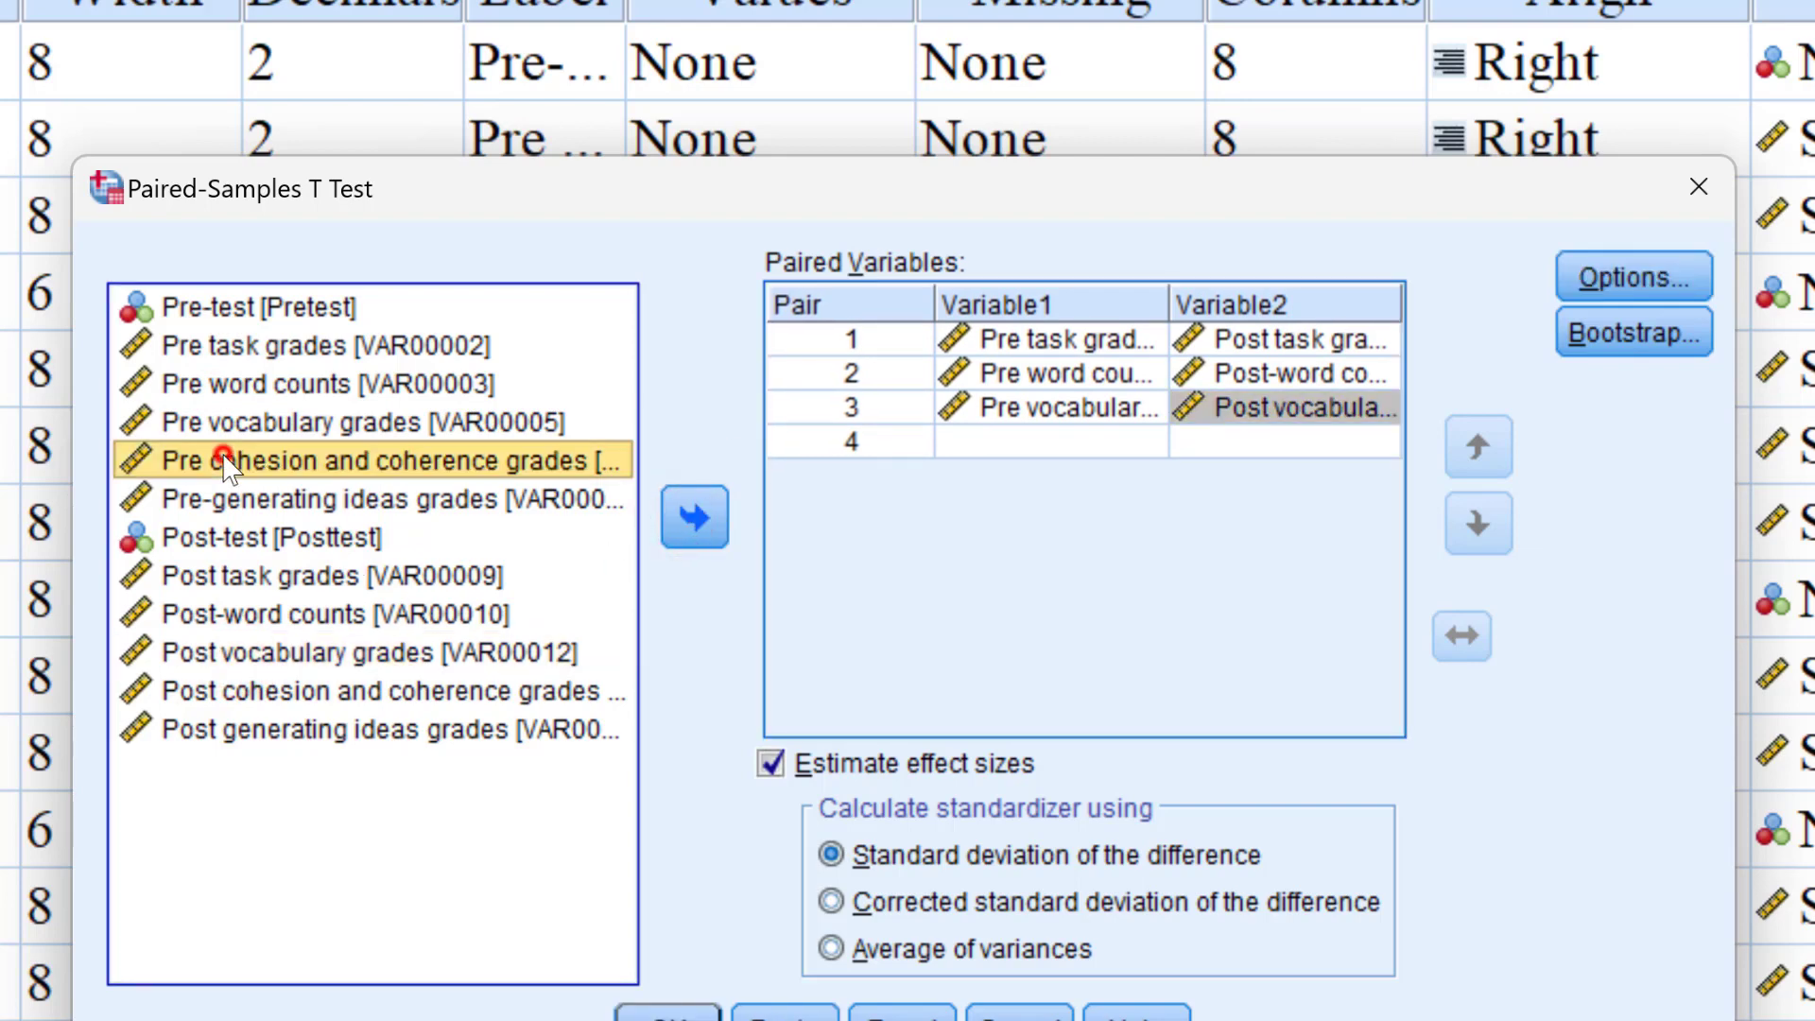
pyautogui.click(681, 511)
pyautogui.click(293, 691)
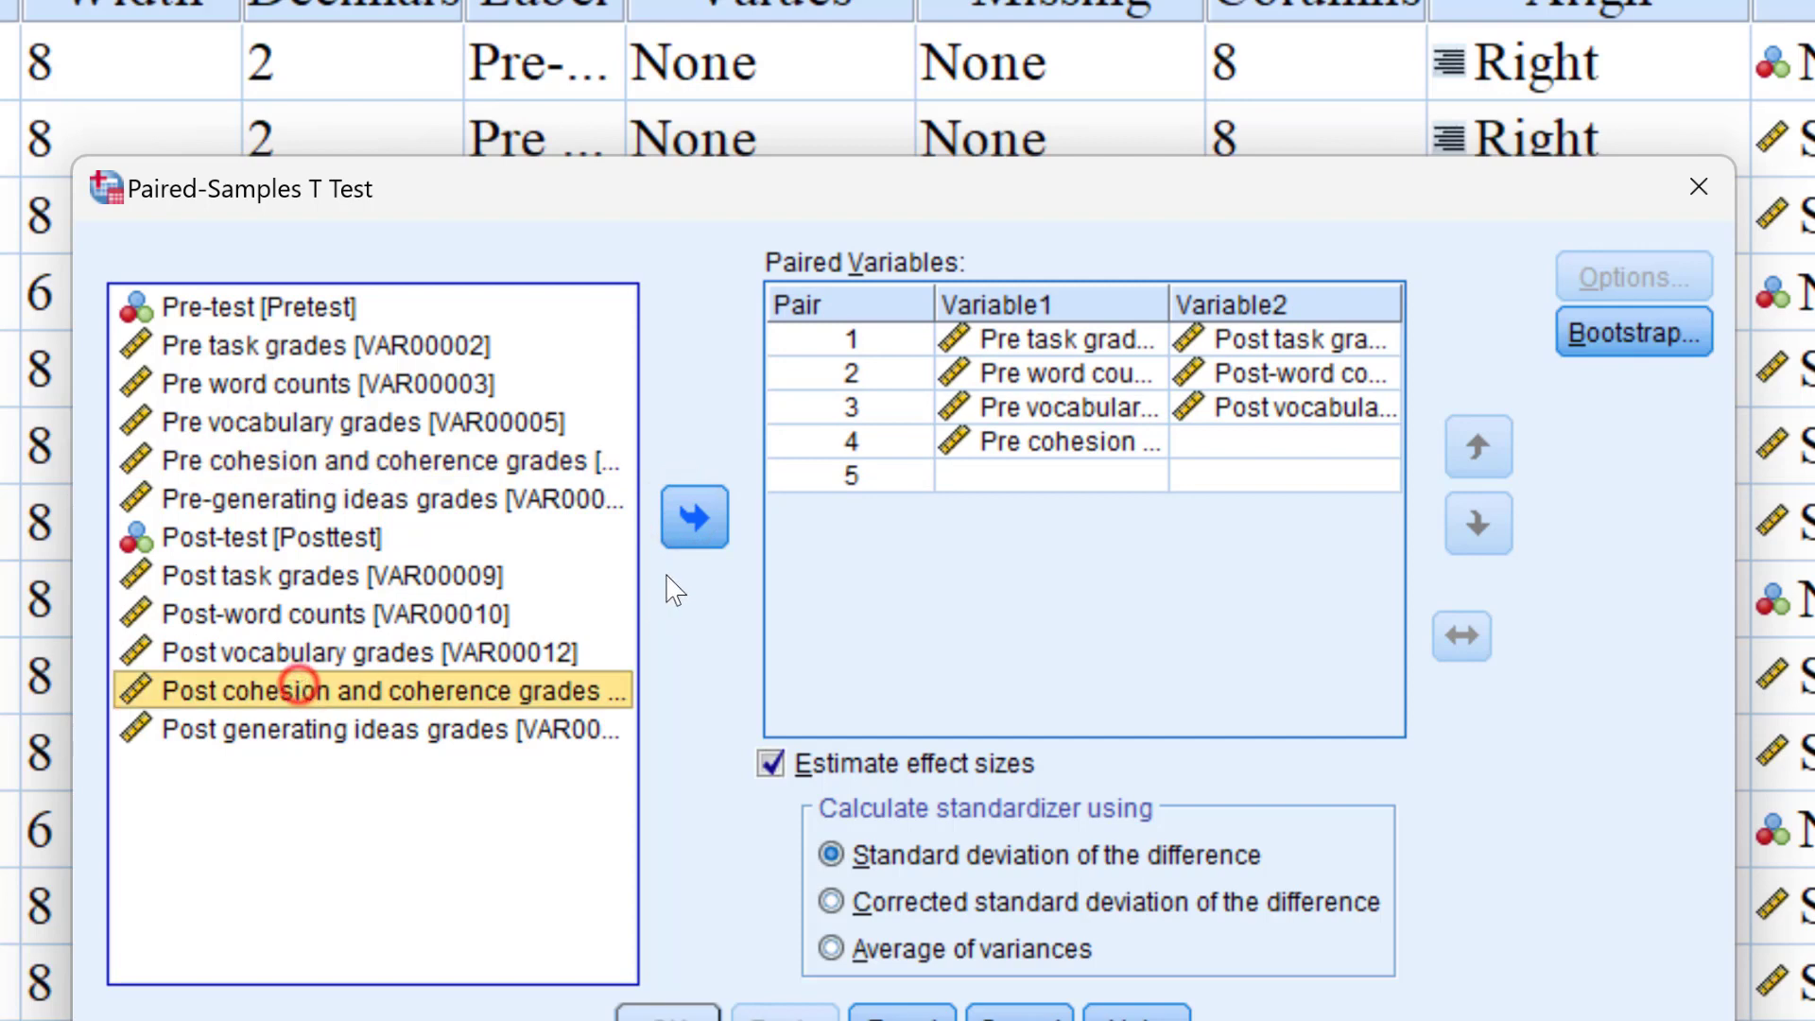
pyautogui.click(694, 517)
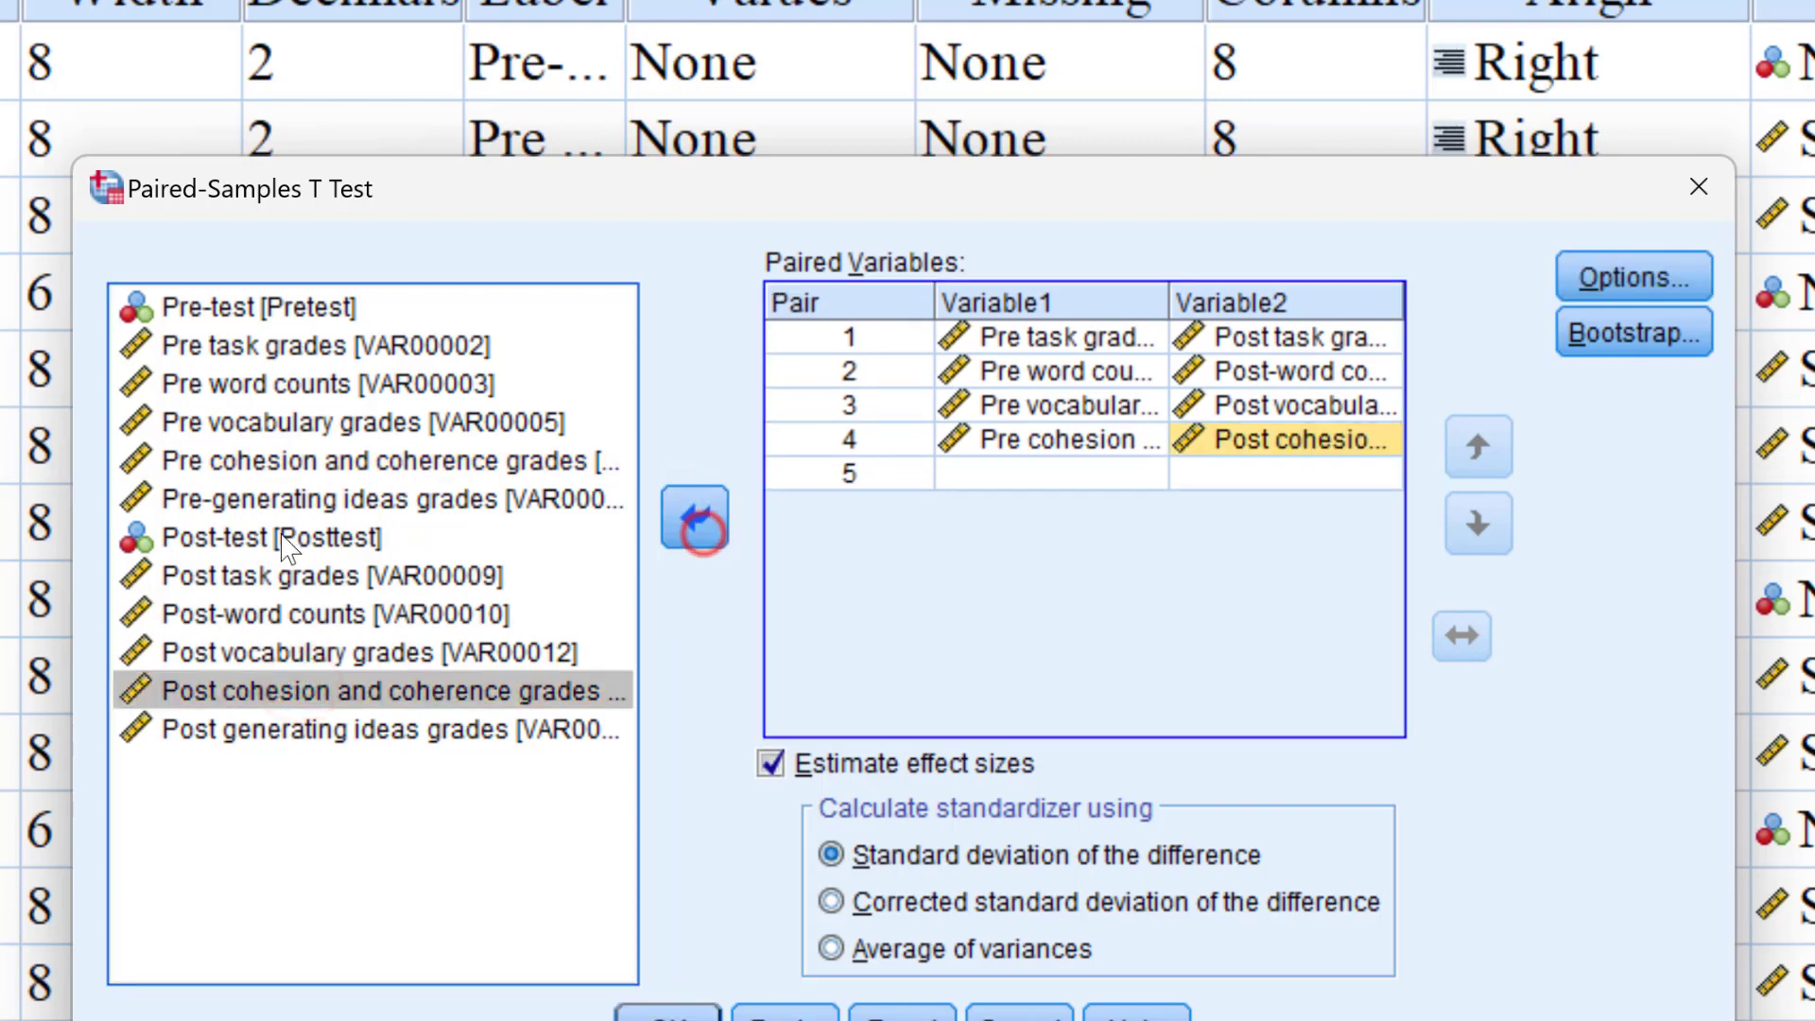
# Add Pre-generating ideas grades and Post generating ideas grades as the fifth pair and run the paired-samples test.
pyautogui.click(213, 493)
pyautogui.click(667, 518)
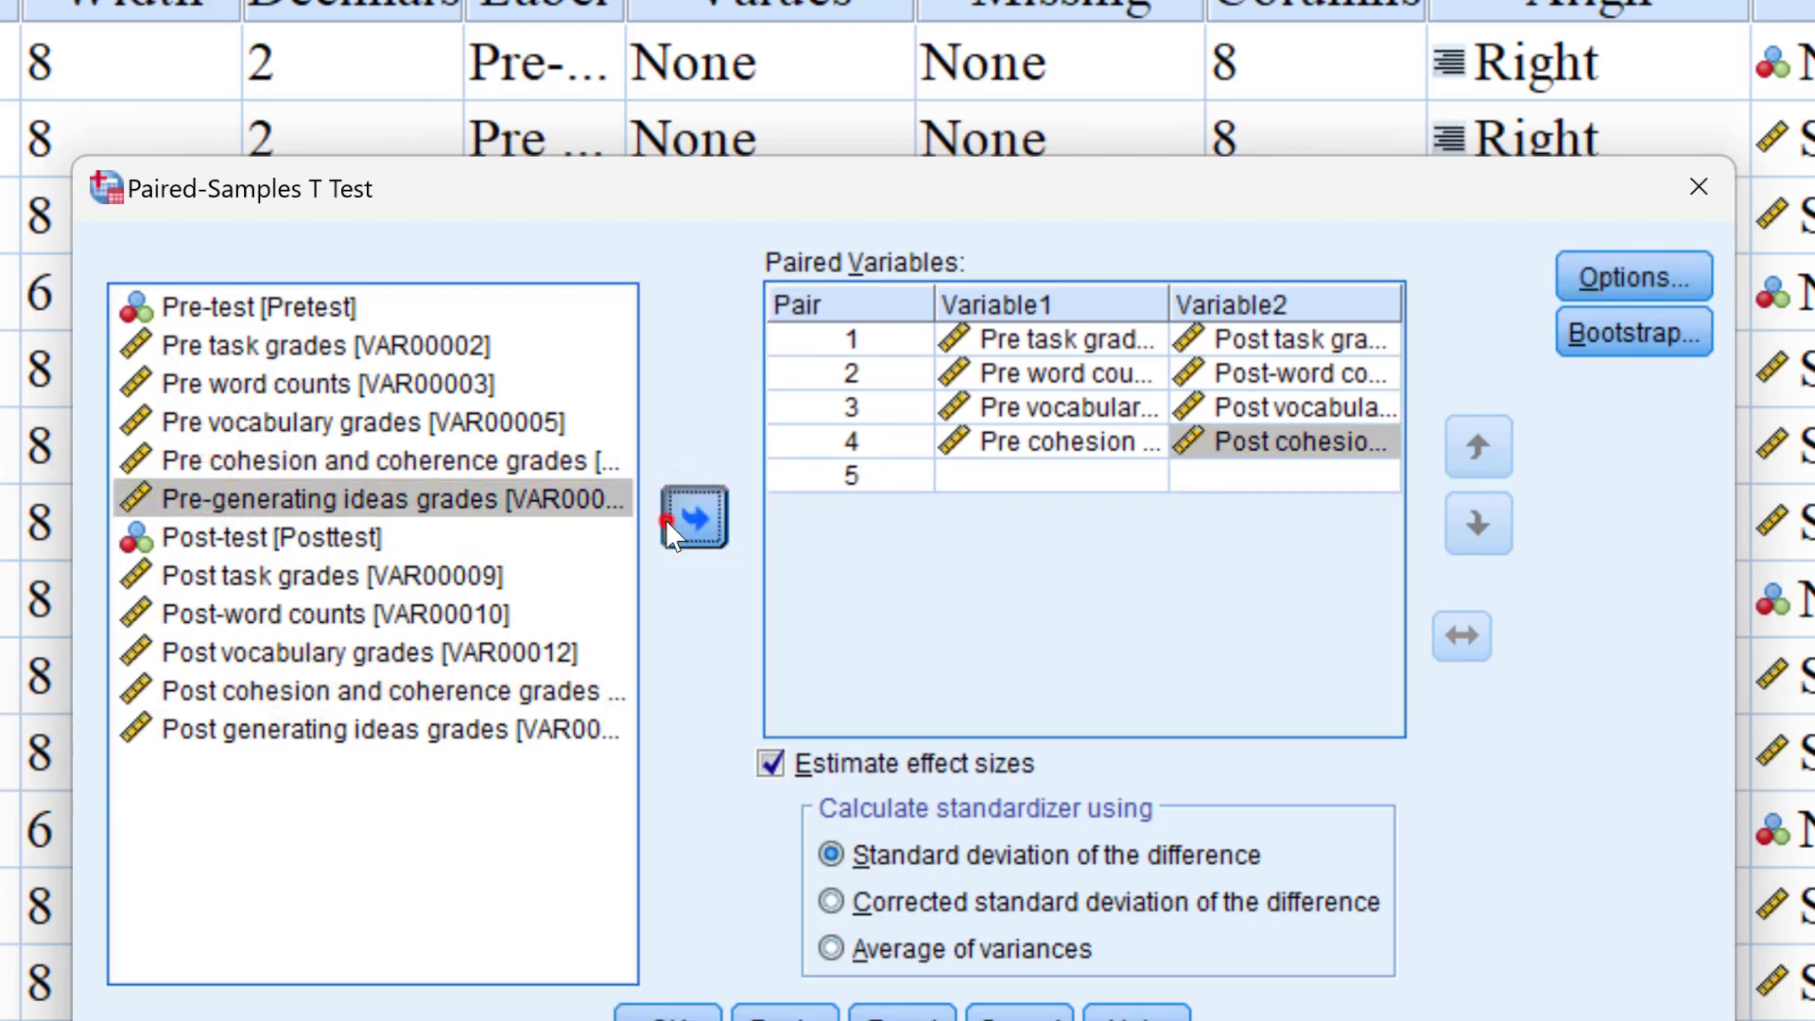
pyautogui.click(236, 736)
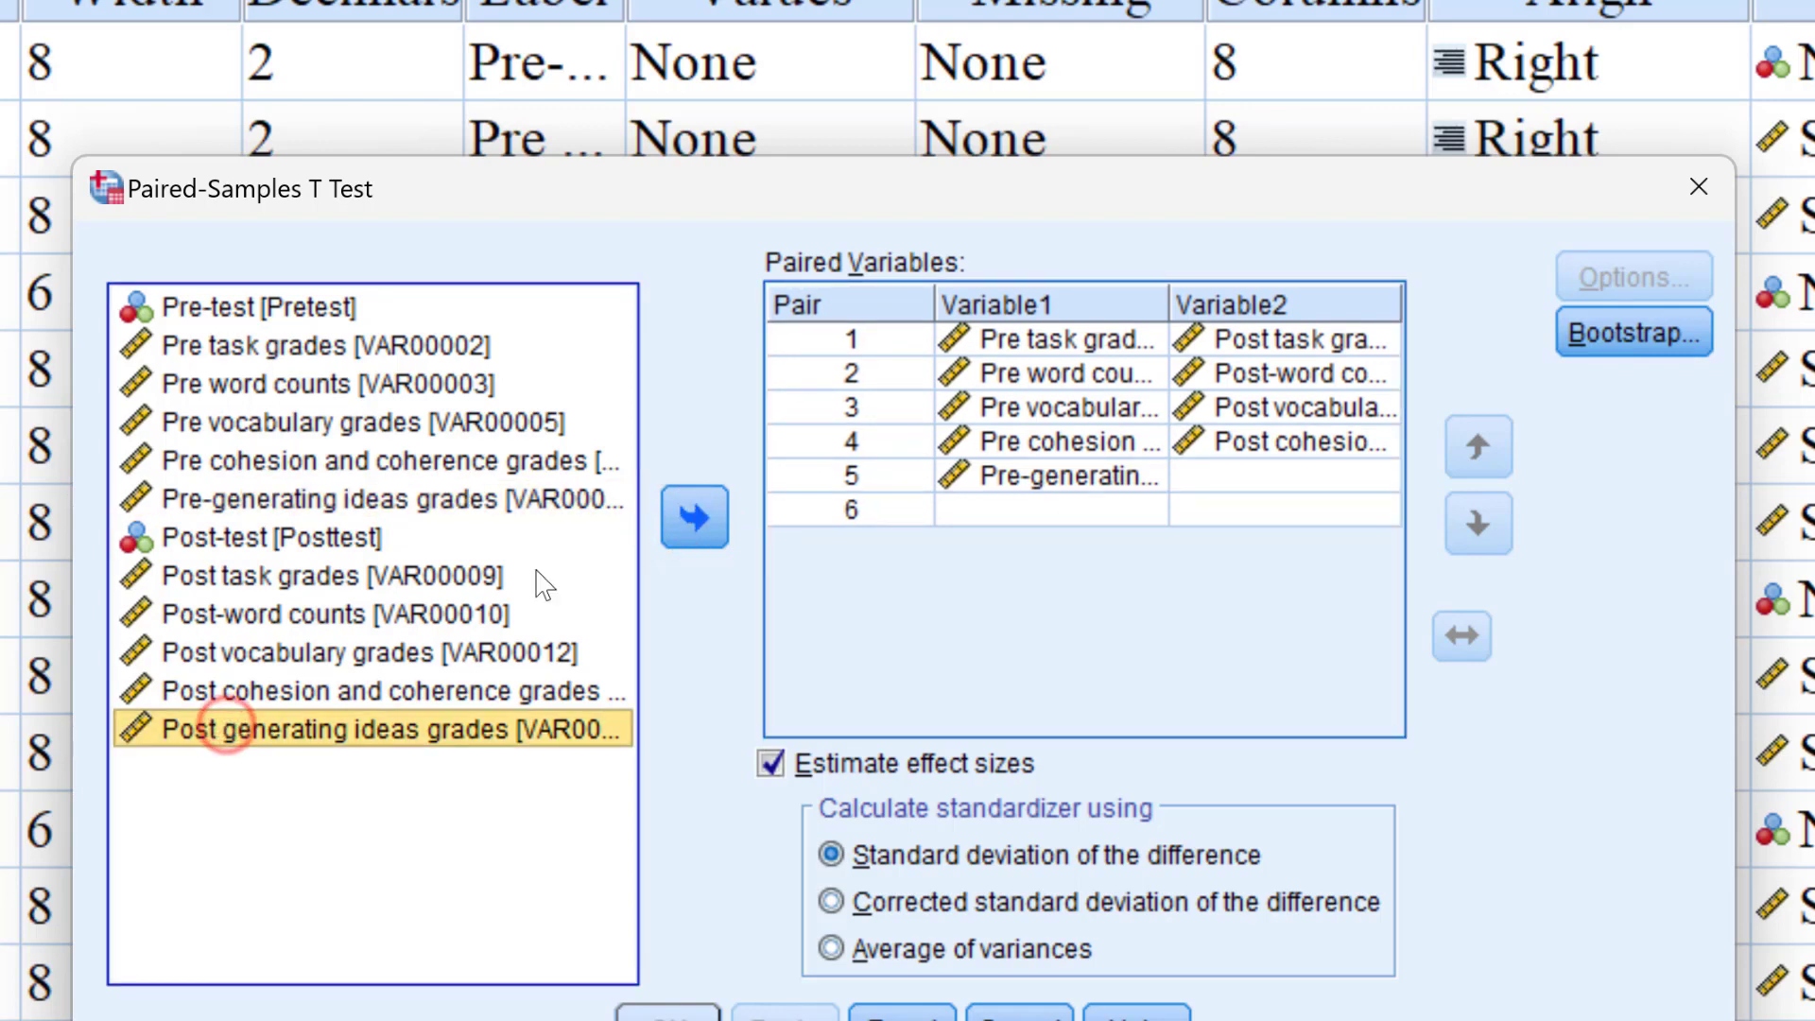
pyautogui.click(686, 529)
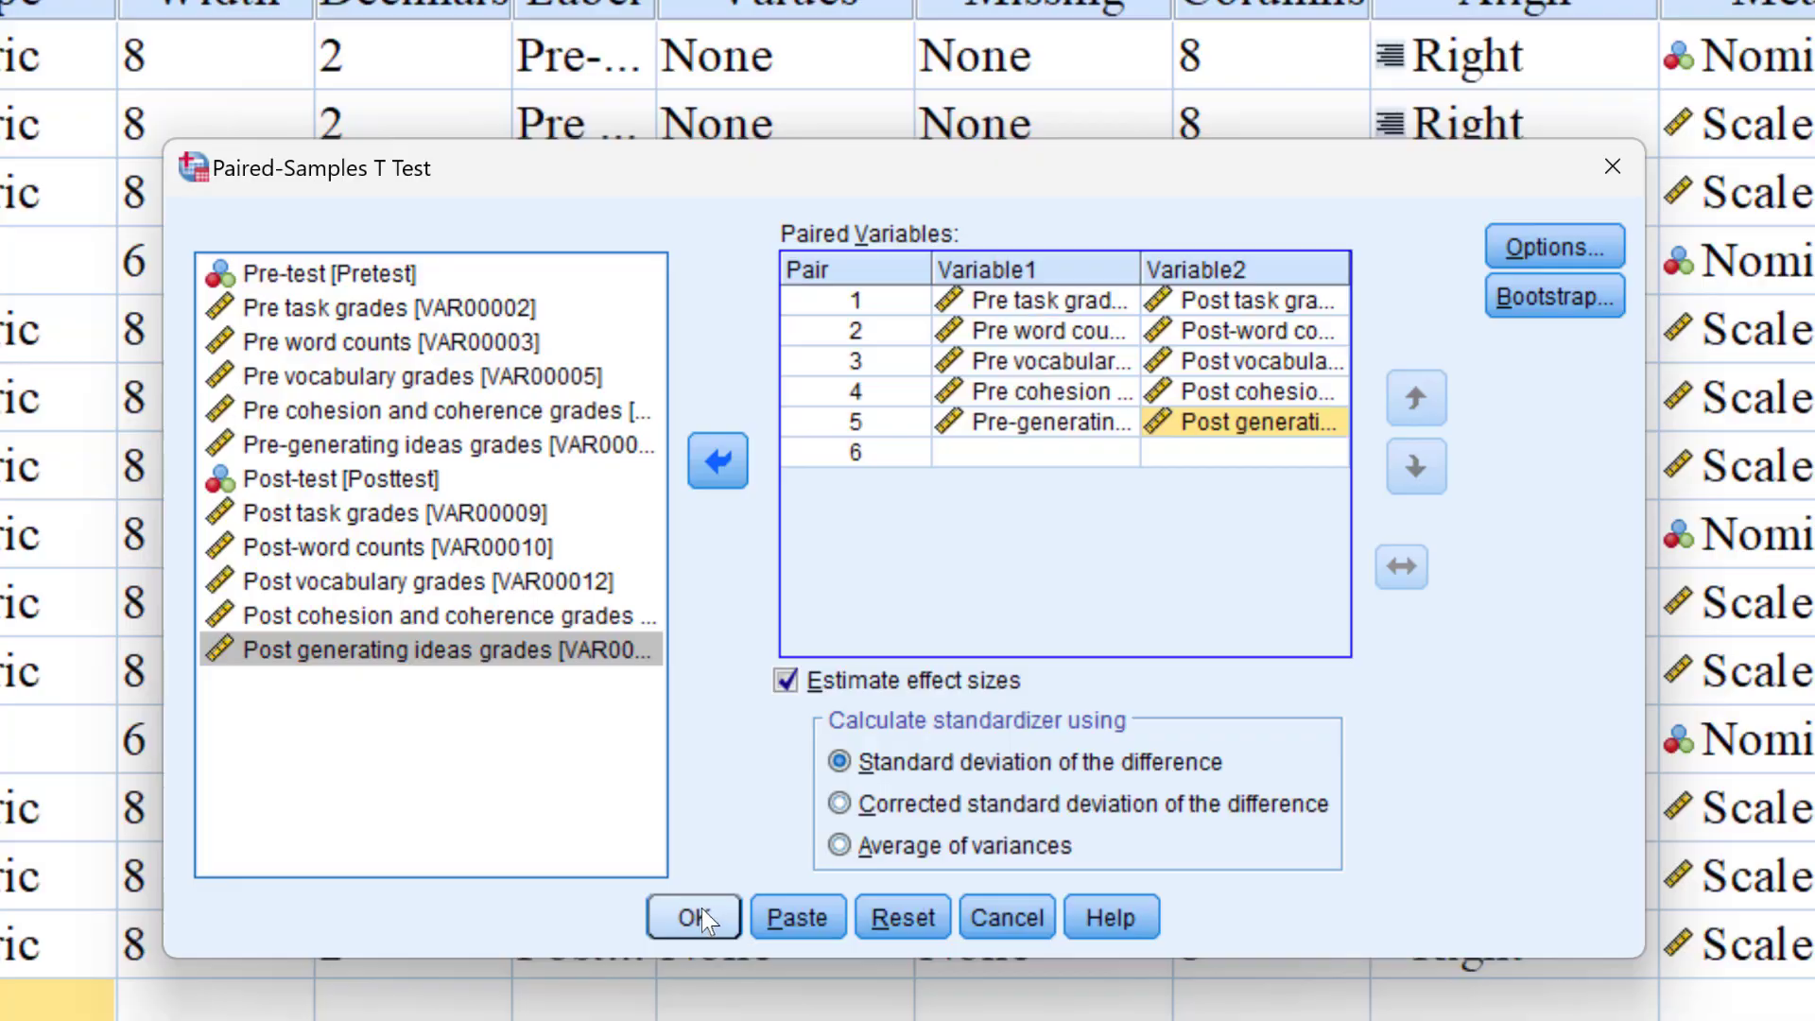
pyautogui.click(666, 1014)
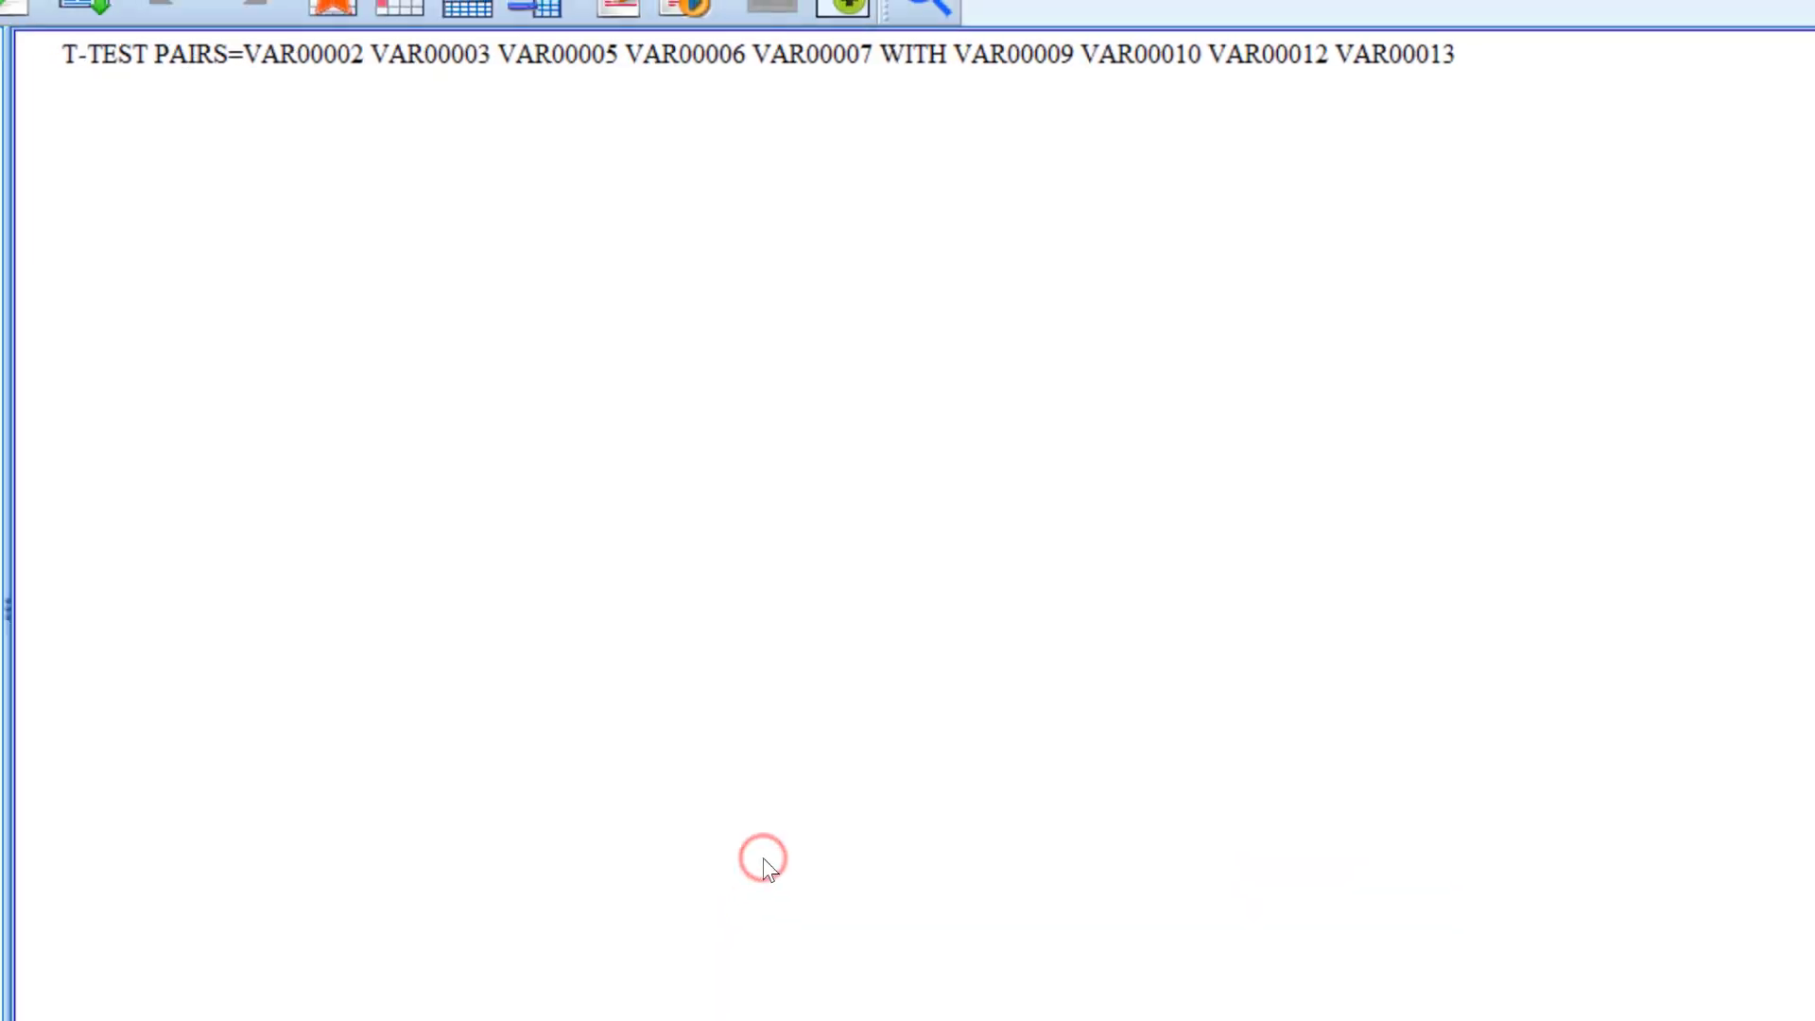
# Examine the Paired Samples Statistics, Correlations and Test tables for means, correlations and two-tailed significance of all five pairs.
pyautogui.scroll(5, 582, 486)
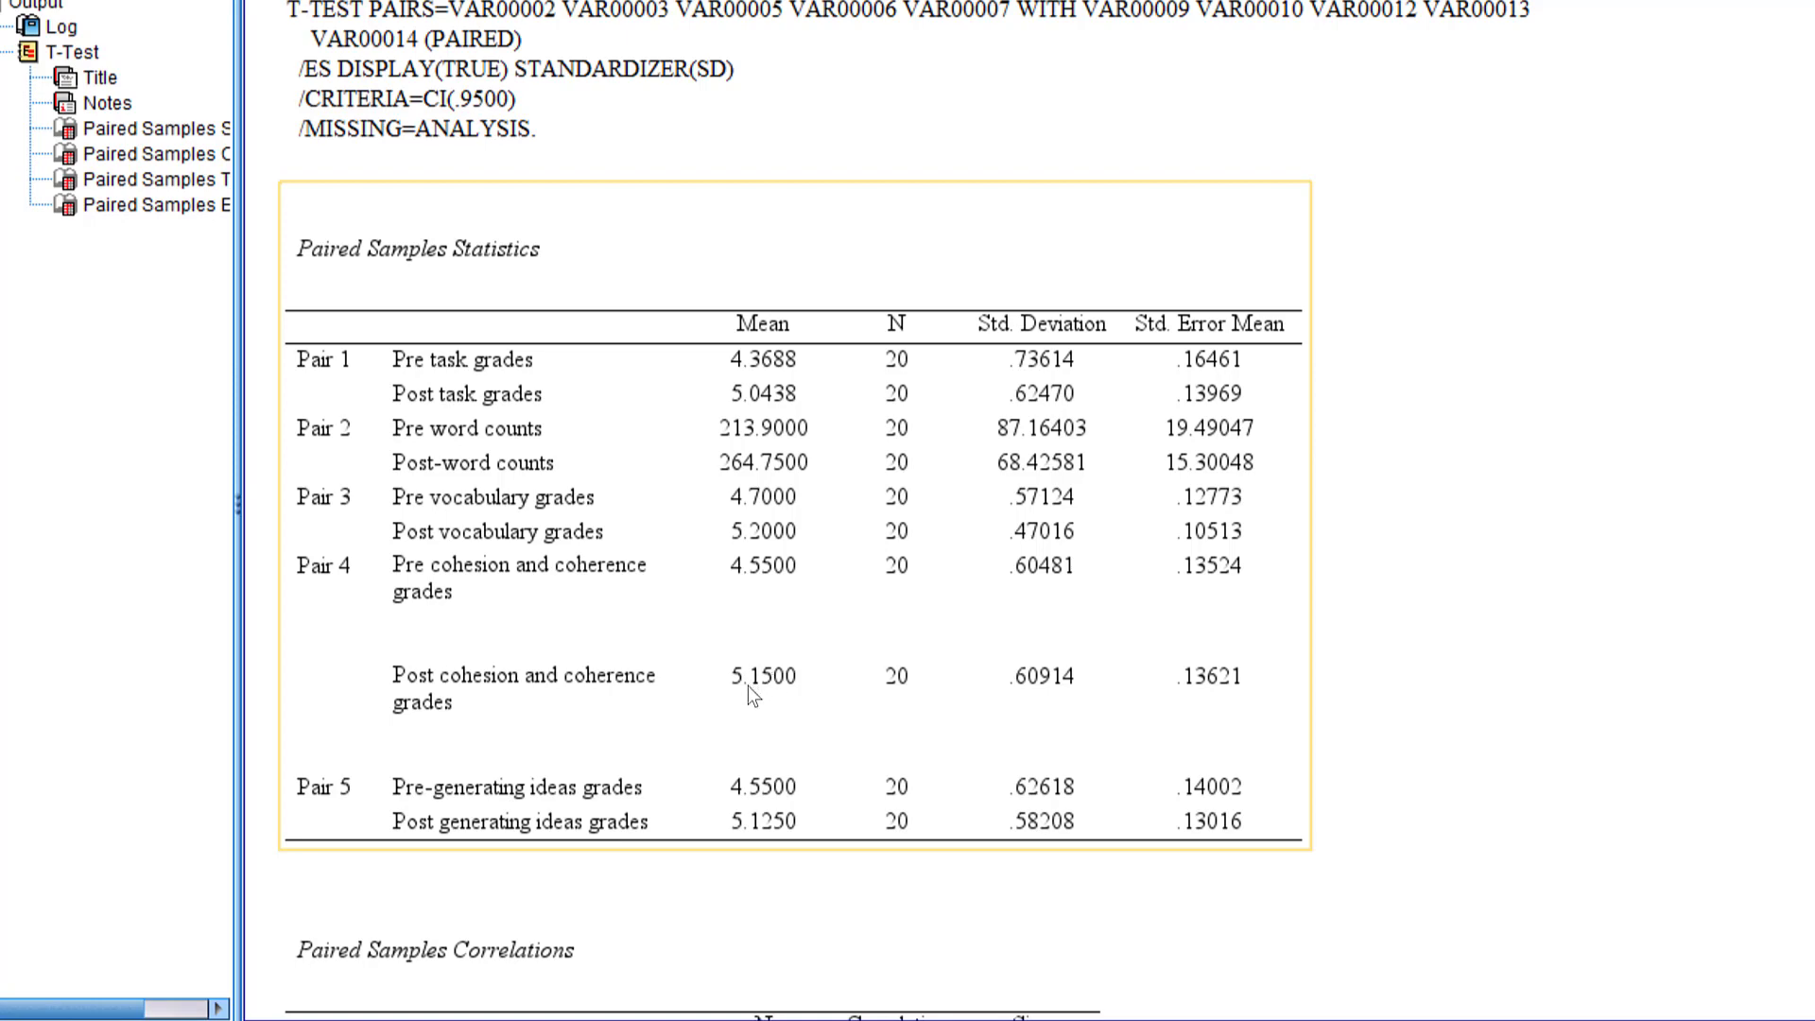
pyautogui.scroll(-3, 747, 684)
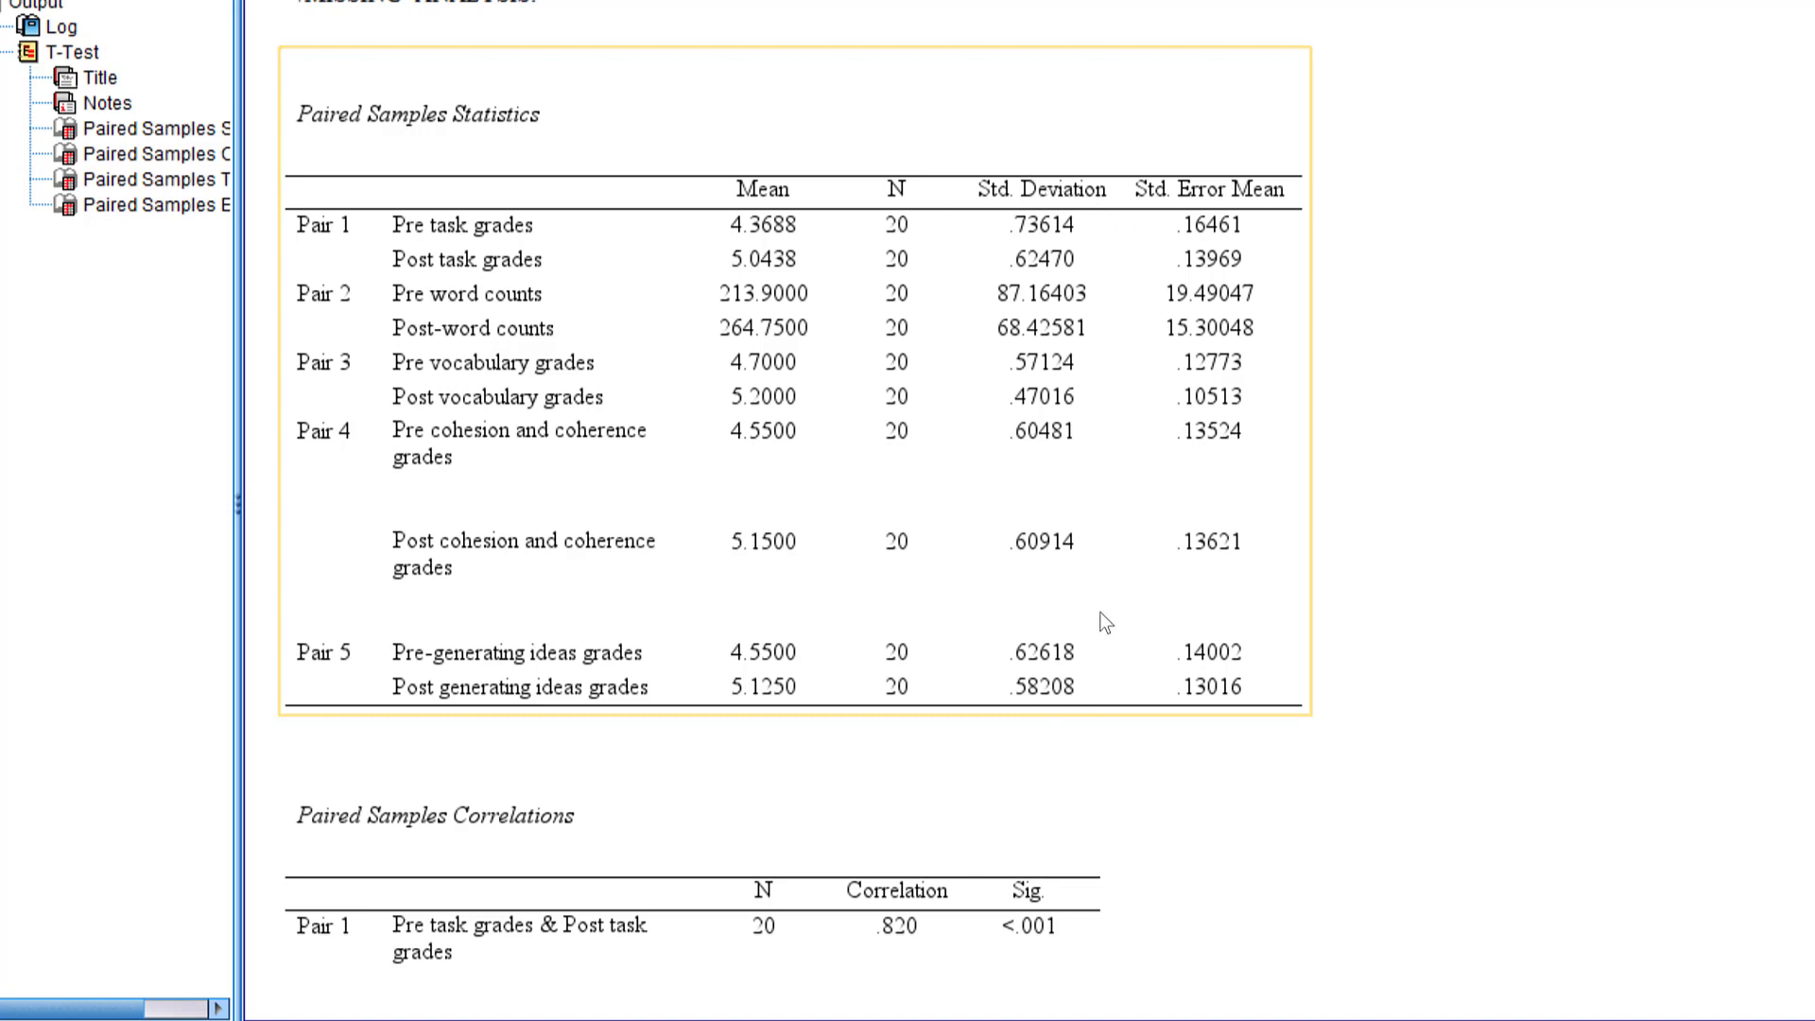
pyautogui.scroll(-4, 960, 633)
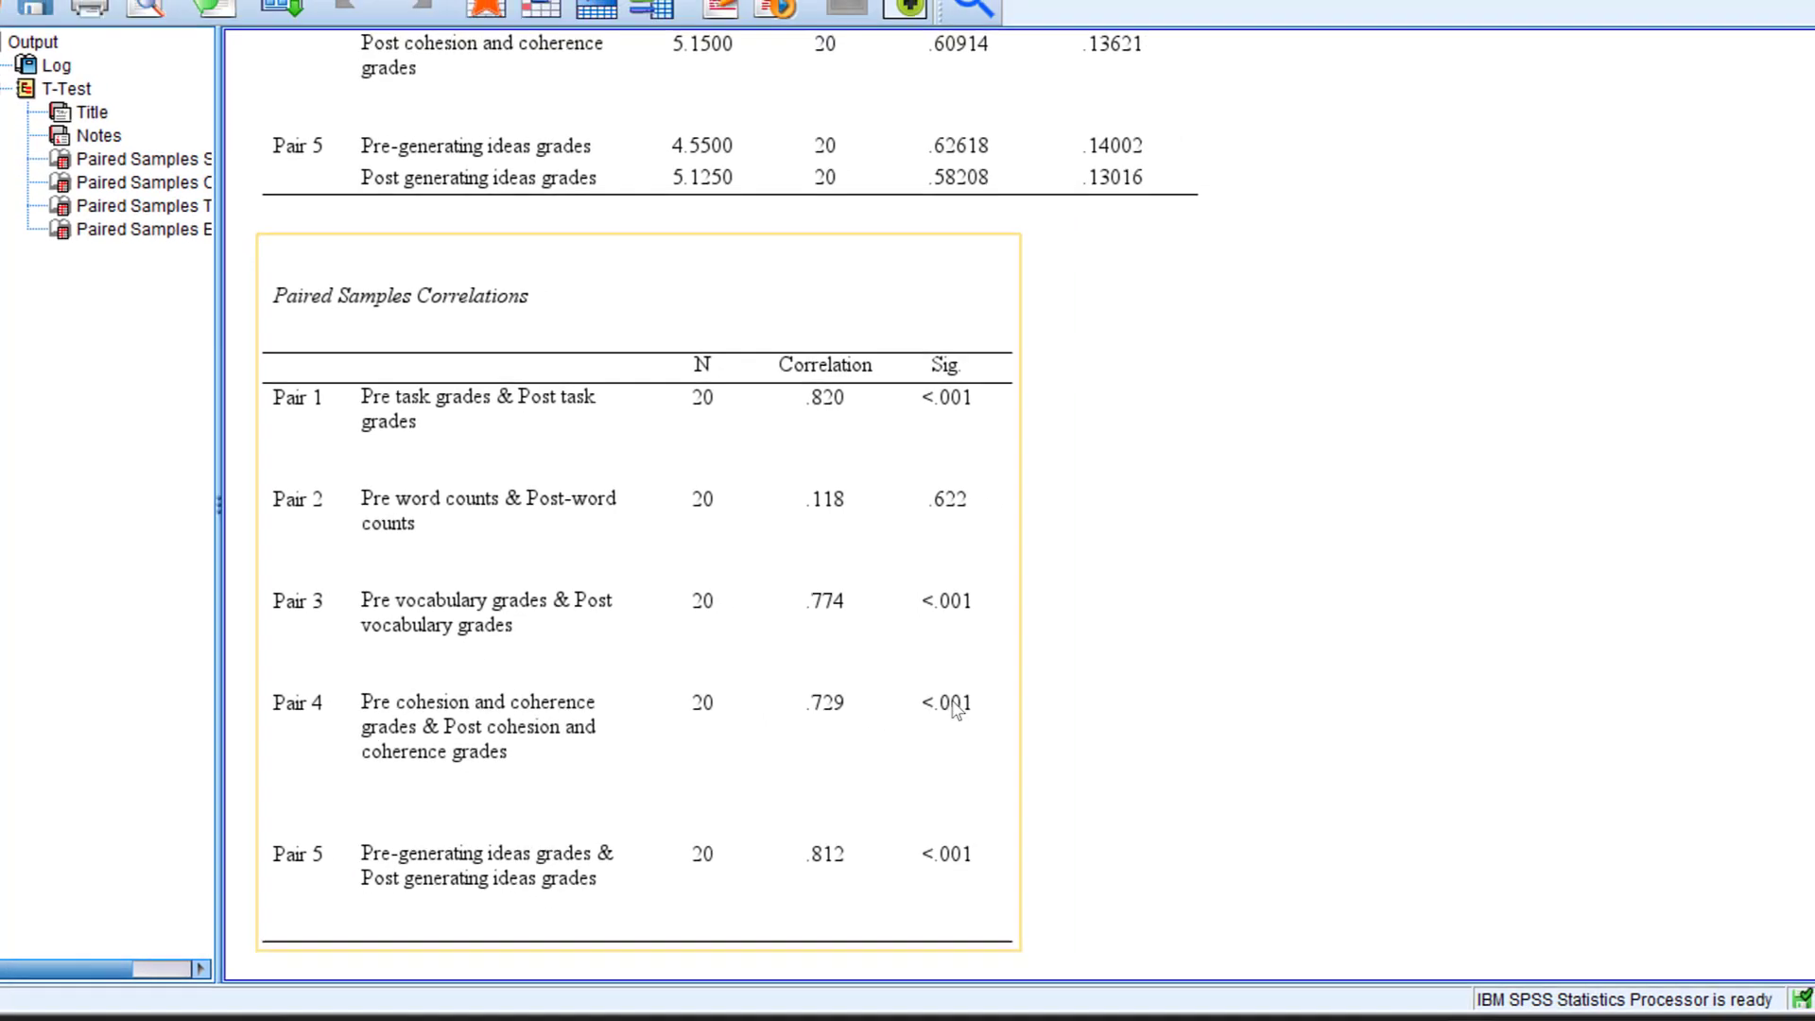
pyautogui.scroll(-2, 861, 661)
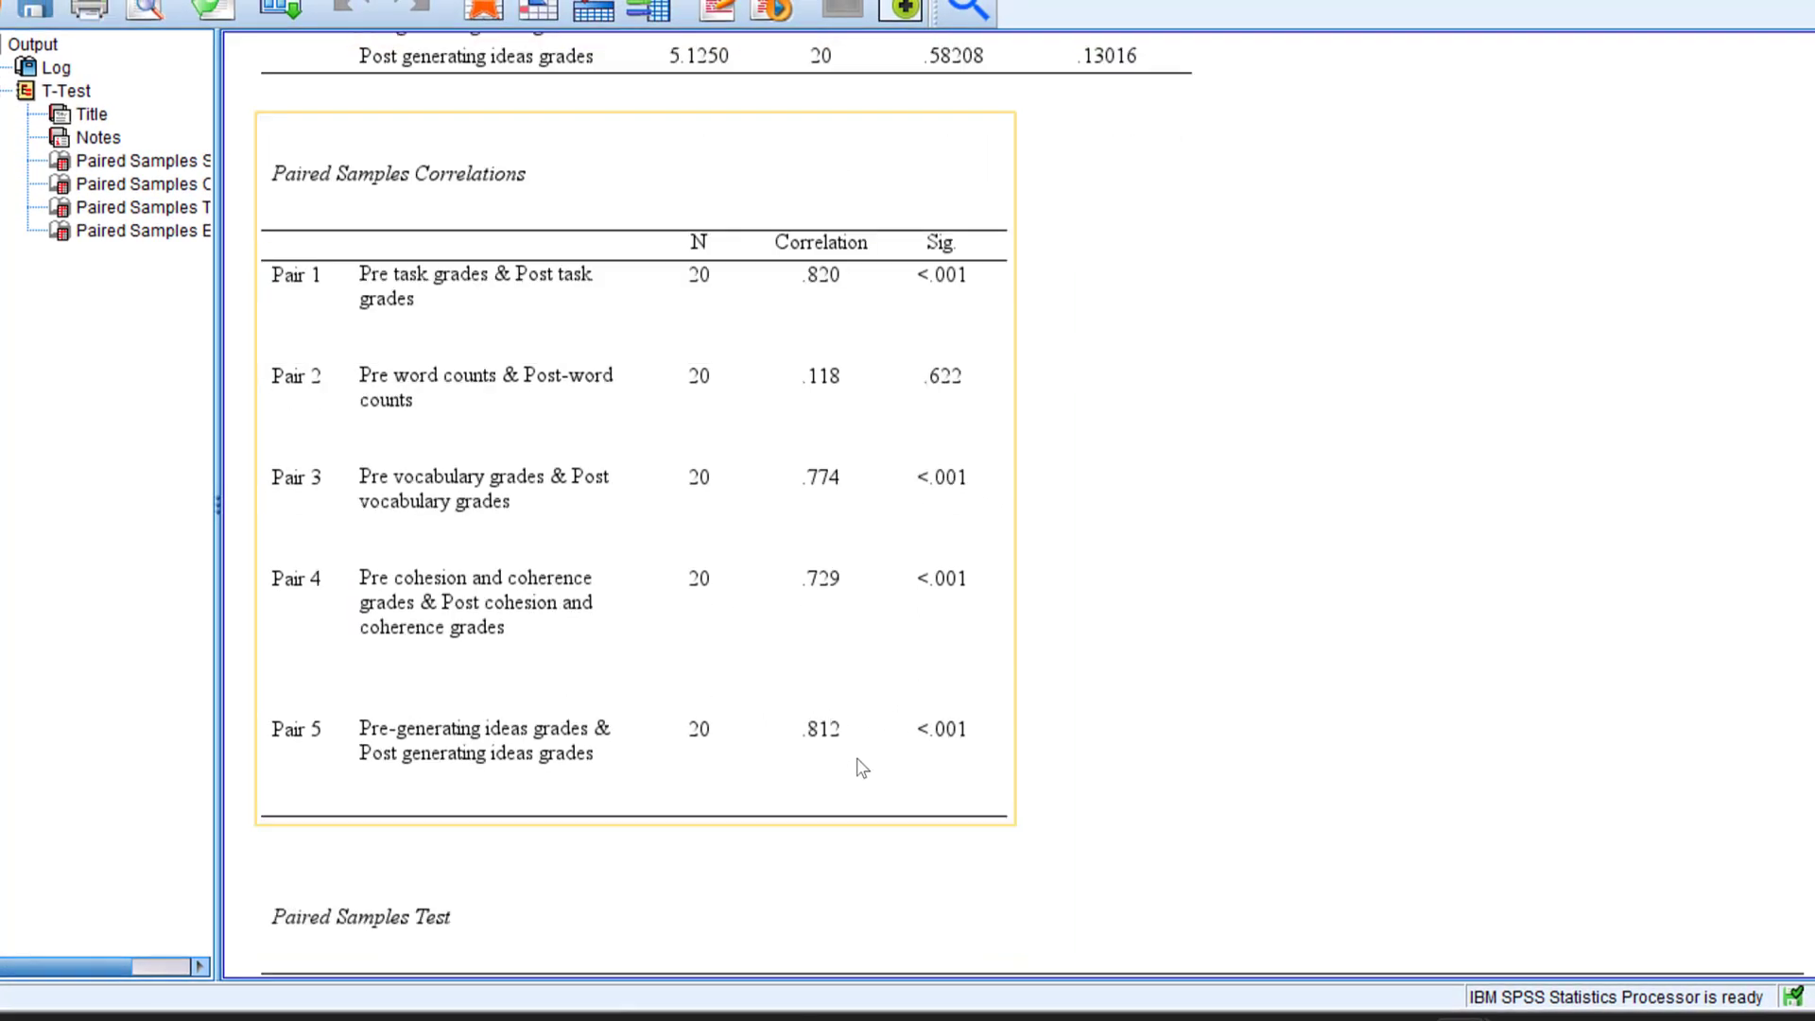
pyautogui.scroll(-2, 813, 690)
pyautogui.scroll(-5, 751, 667)
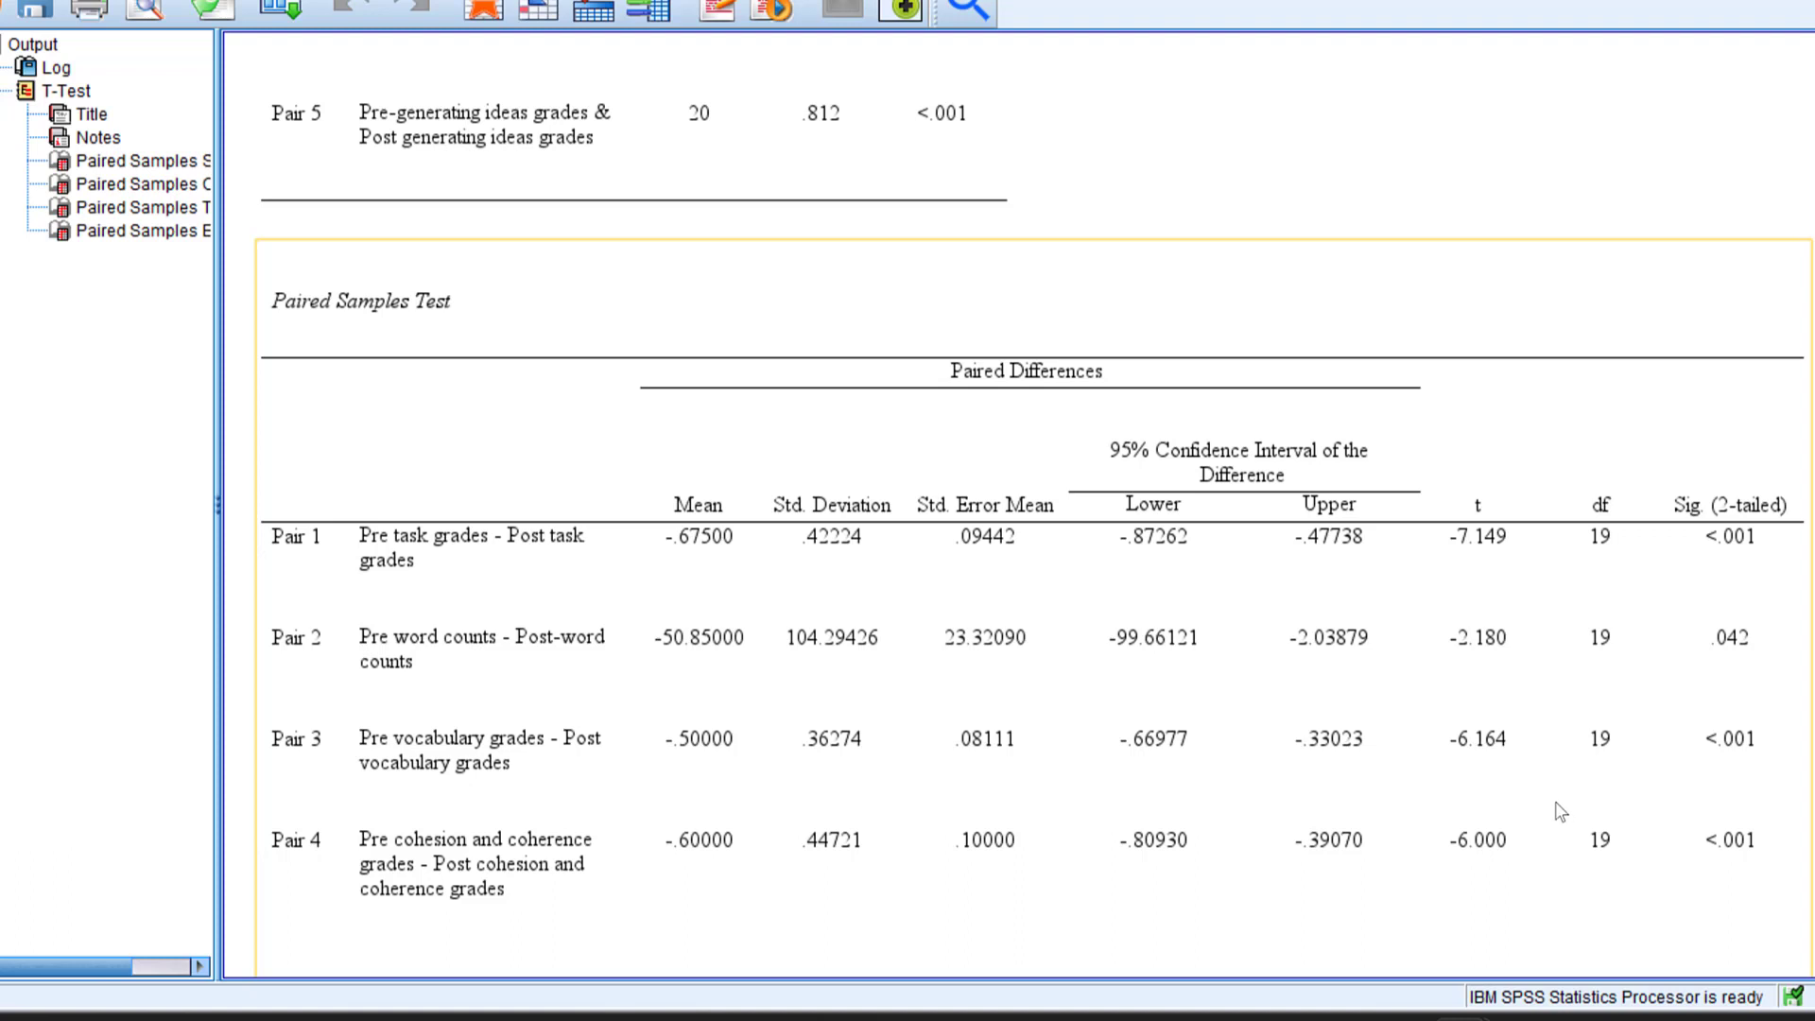
pyautogui.scroll(-1, 1661, 416)
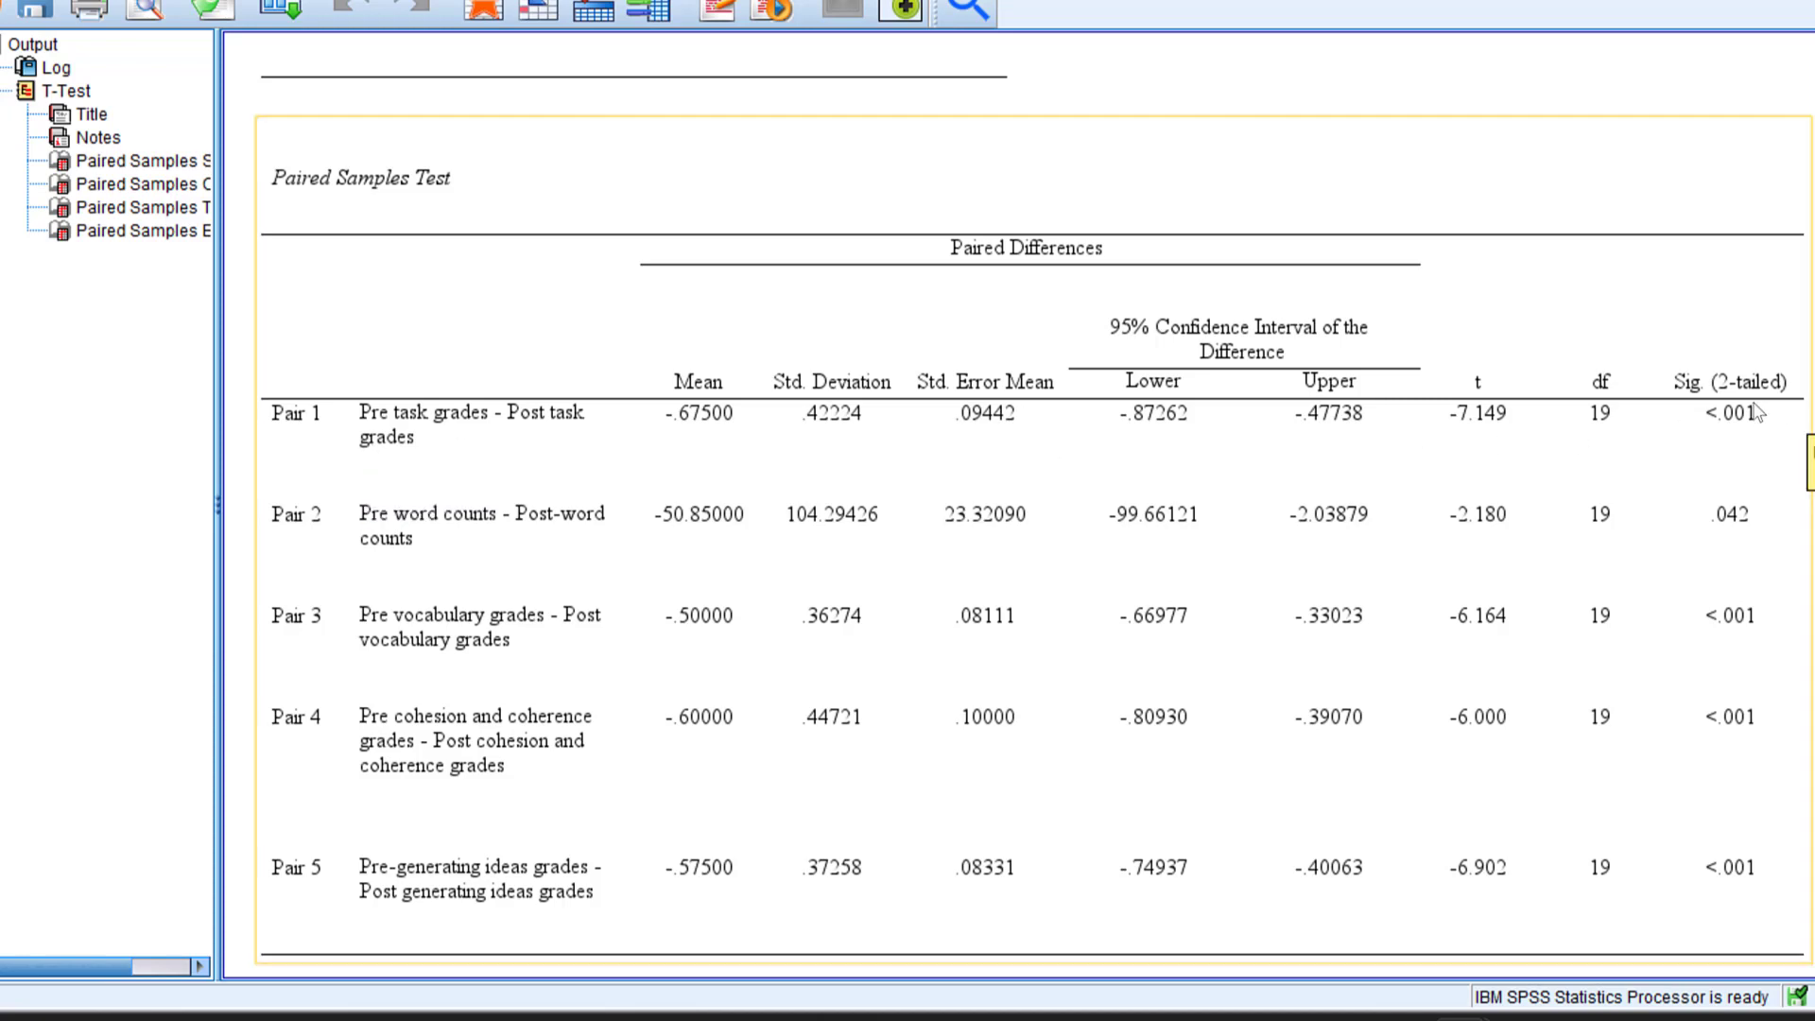
pyautogui.scroll(-3, 1735, 525)
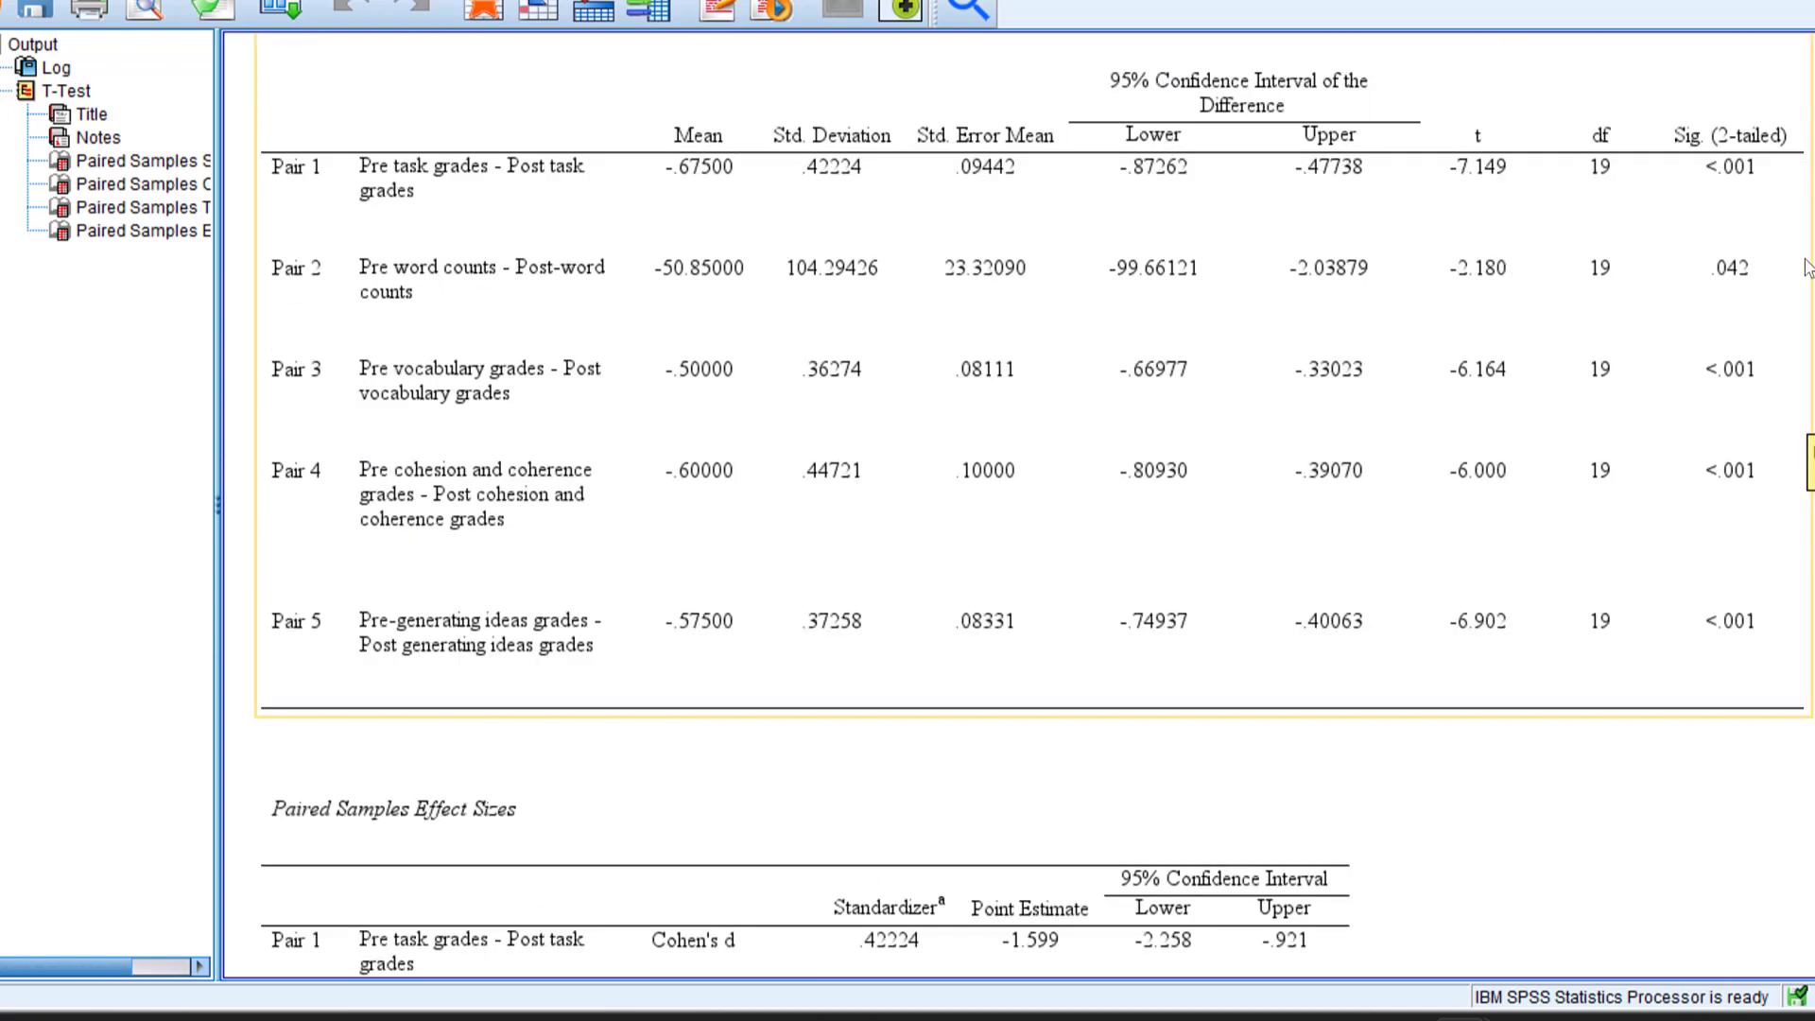
# Examine Cohen's d and Hedges' correction in the Paired Samples Effect Sizes table and compare them with the Paired Samples Test significance values.
pyautogui.scroll(-3, 666, 568)
pyautogui.scroll(-1, 666, 568)
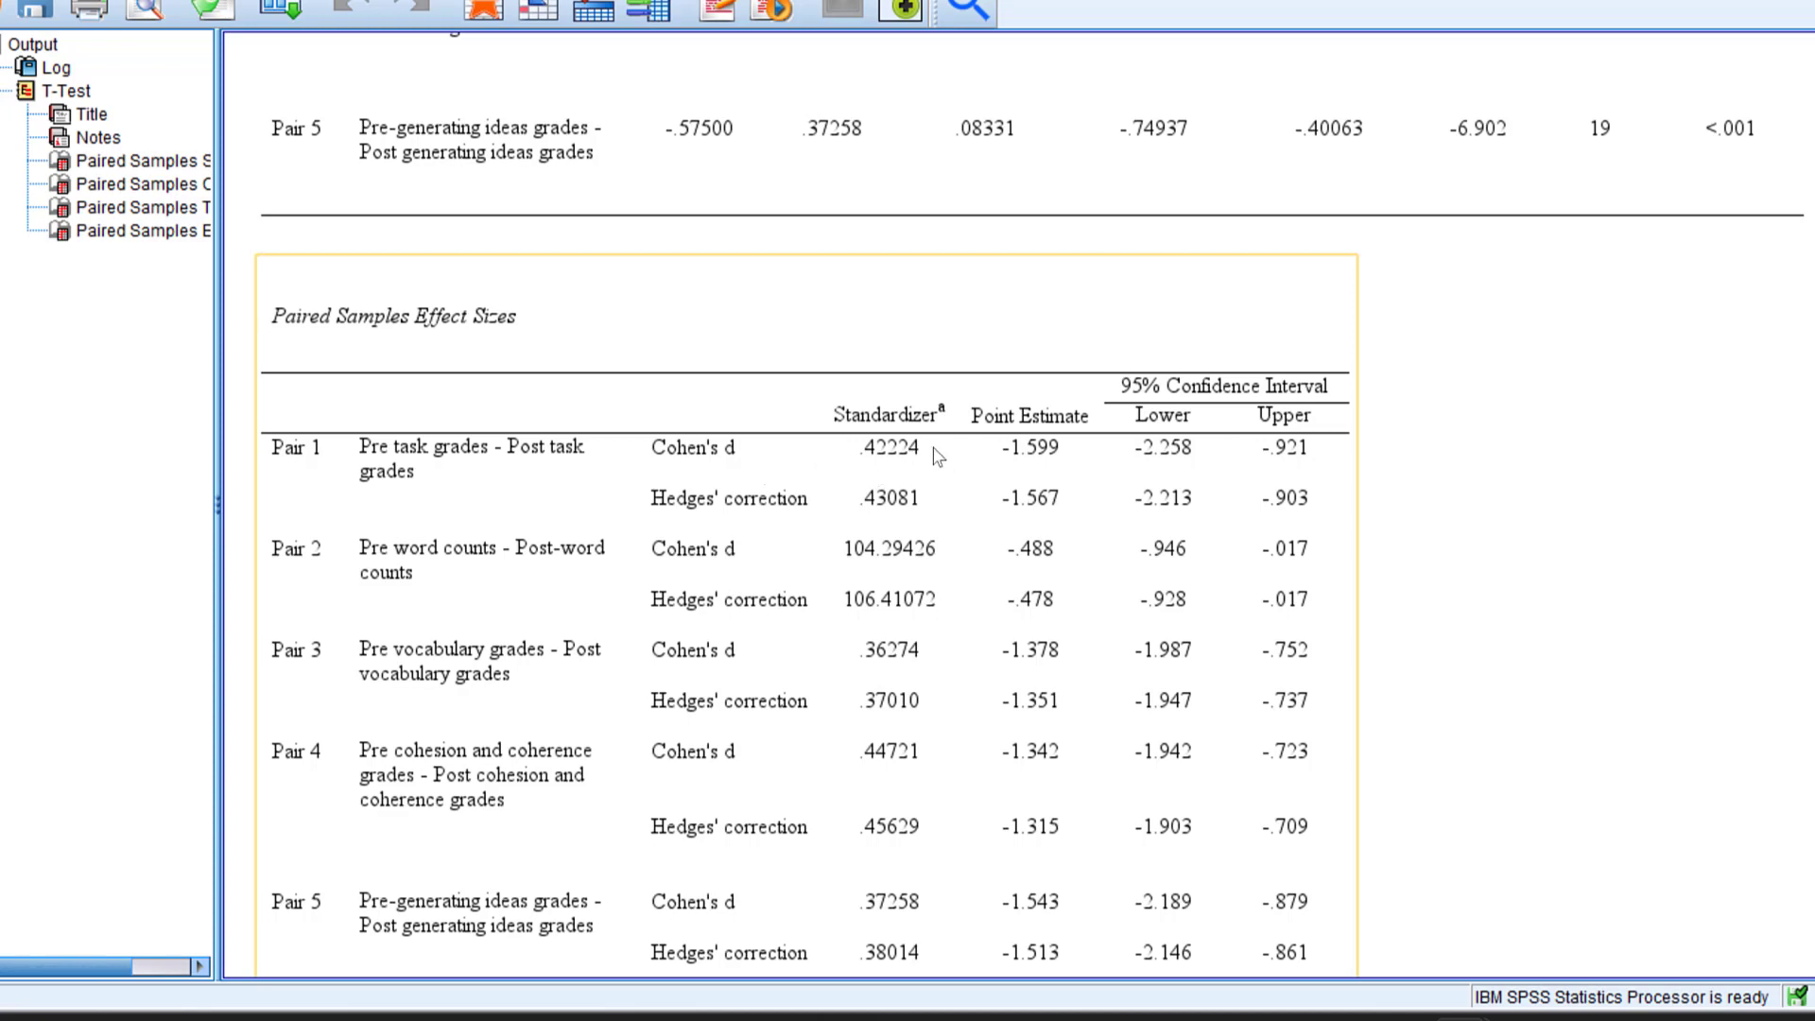
pyautogui.scroll(-3, 931, 456)
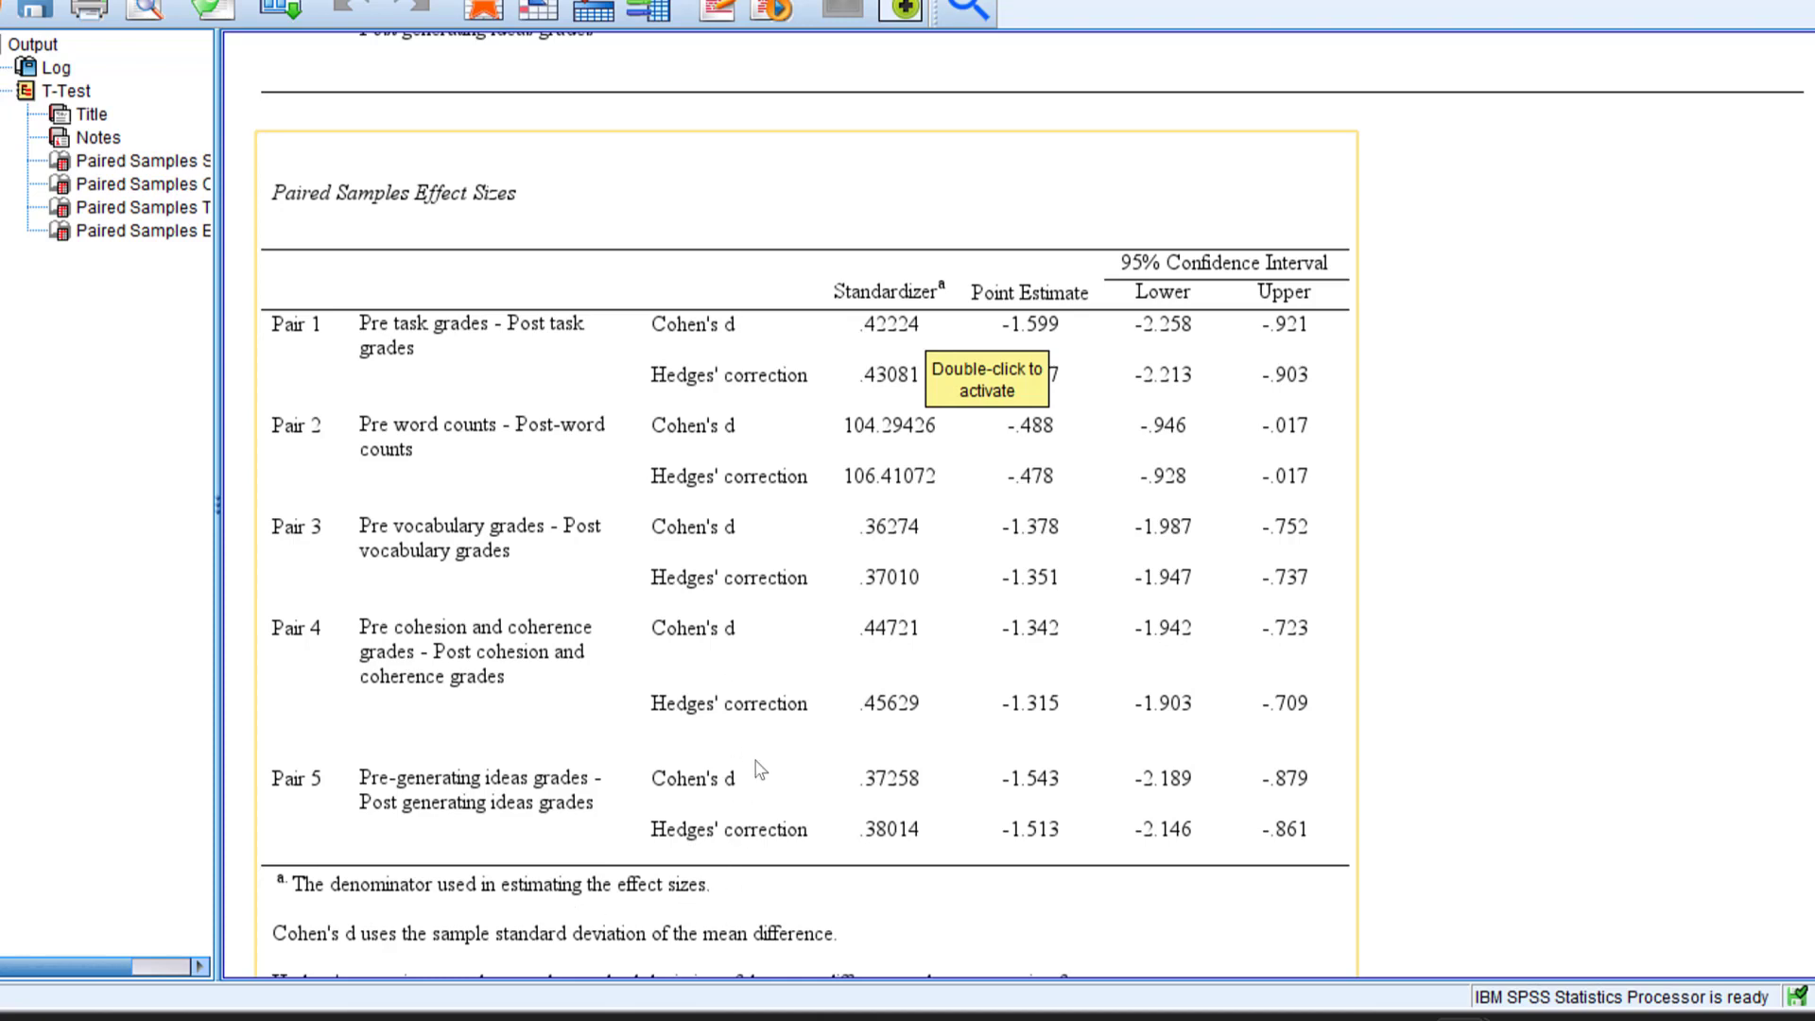
pyautogui.scroll(2, 715, 244)
pyautogui.scroll(2, 756, 255)
pyautogui.scroll(-6, 709, 464)
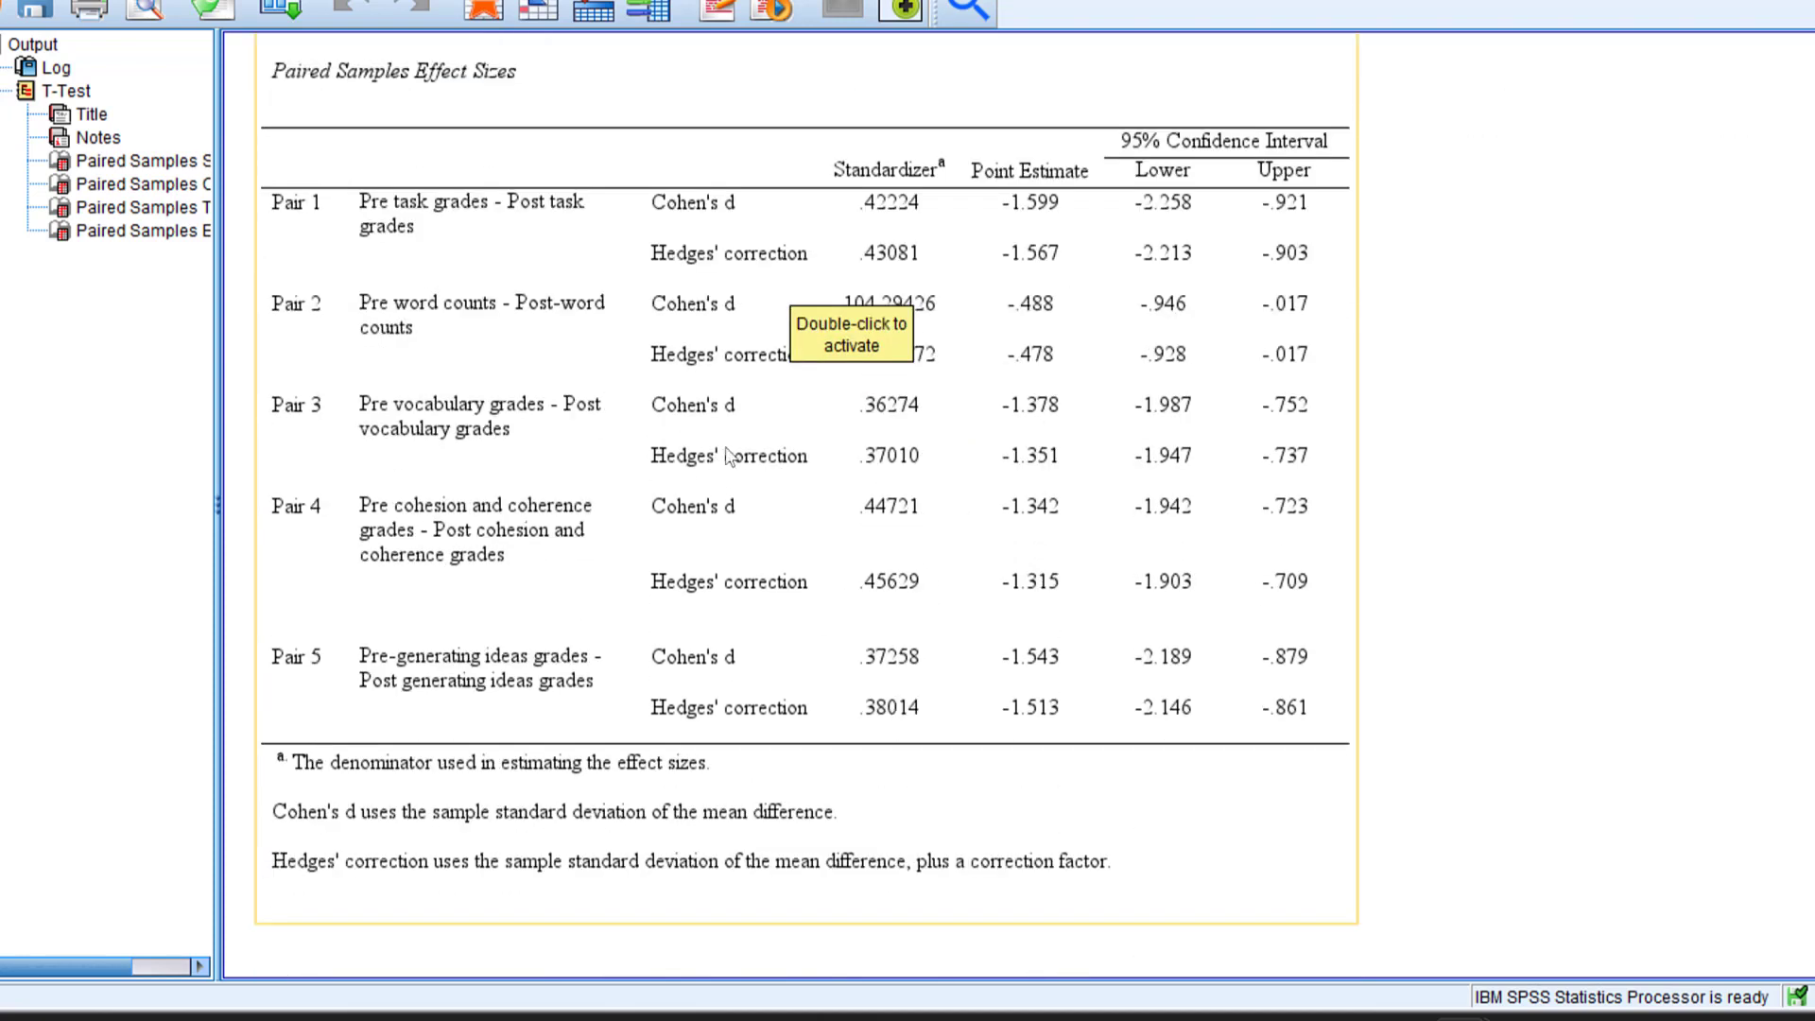
pyautogui.scroll(9, 1066, 300)
pyautogui.scroll(8, 1607, 255)
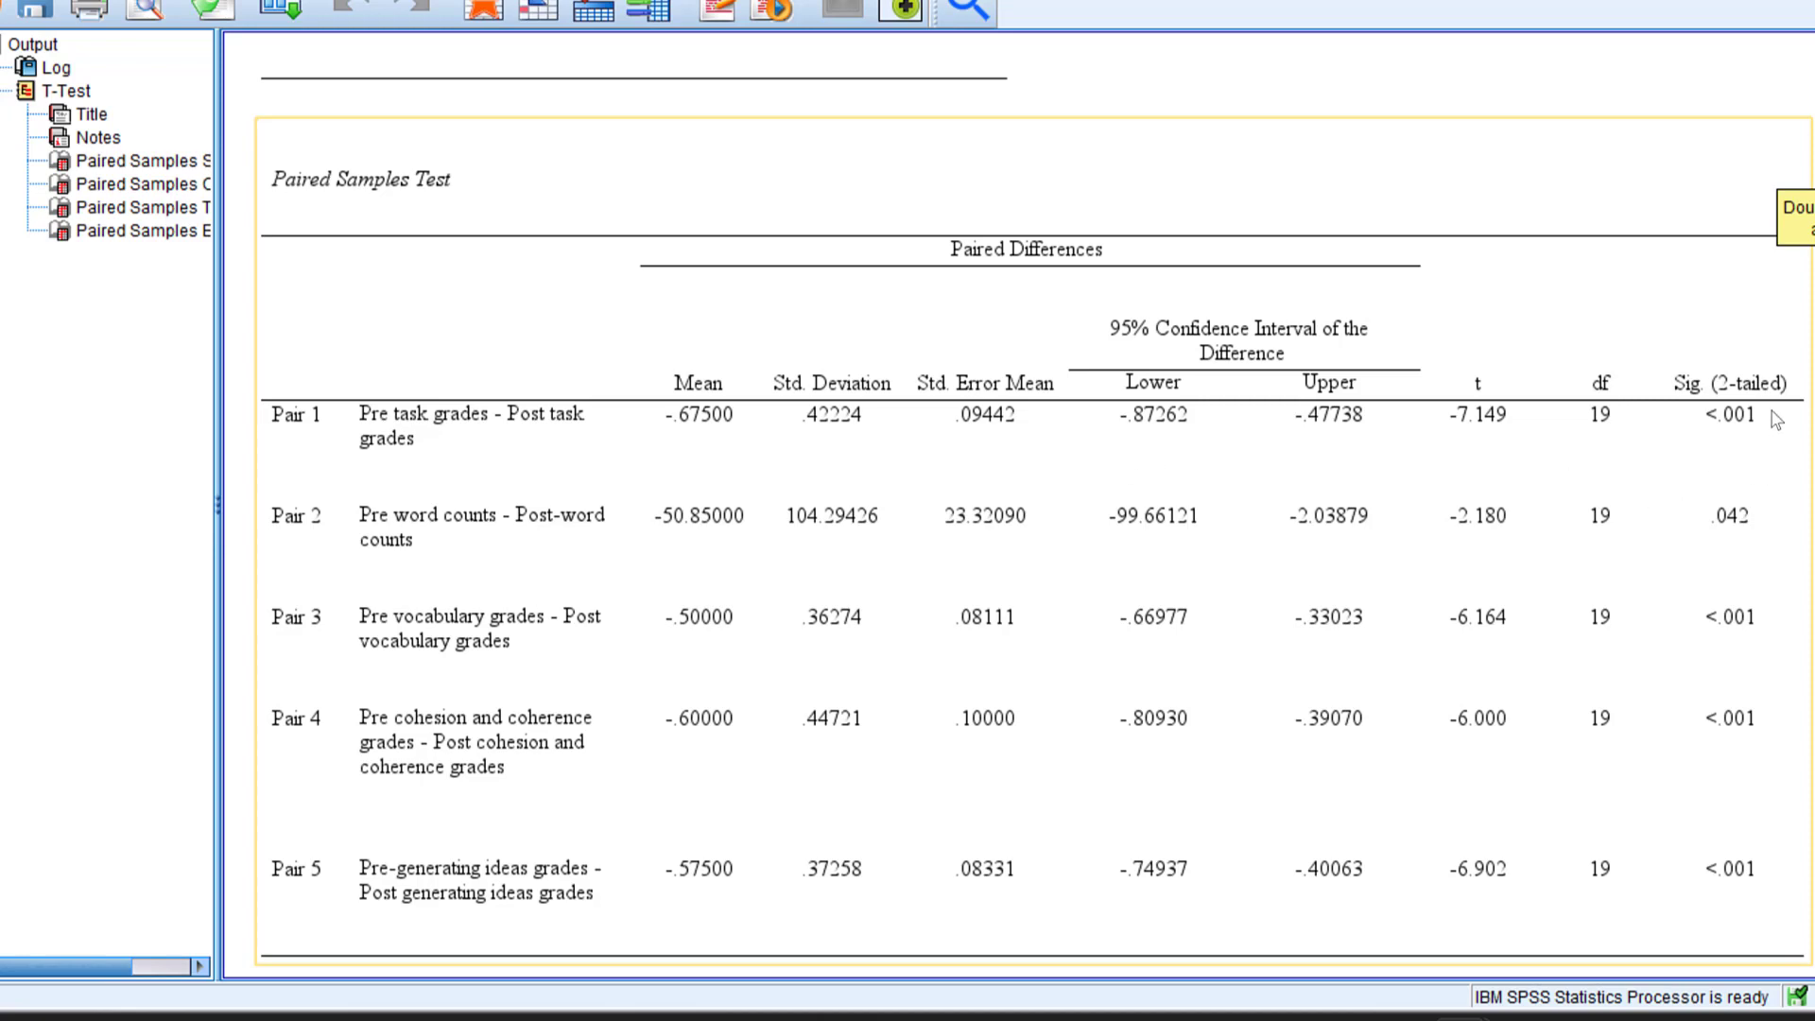
pyautogui.scroll(-3, 1738, 438)
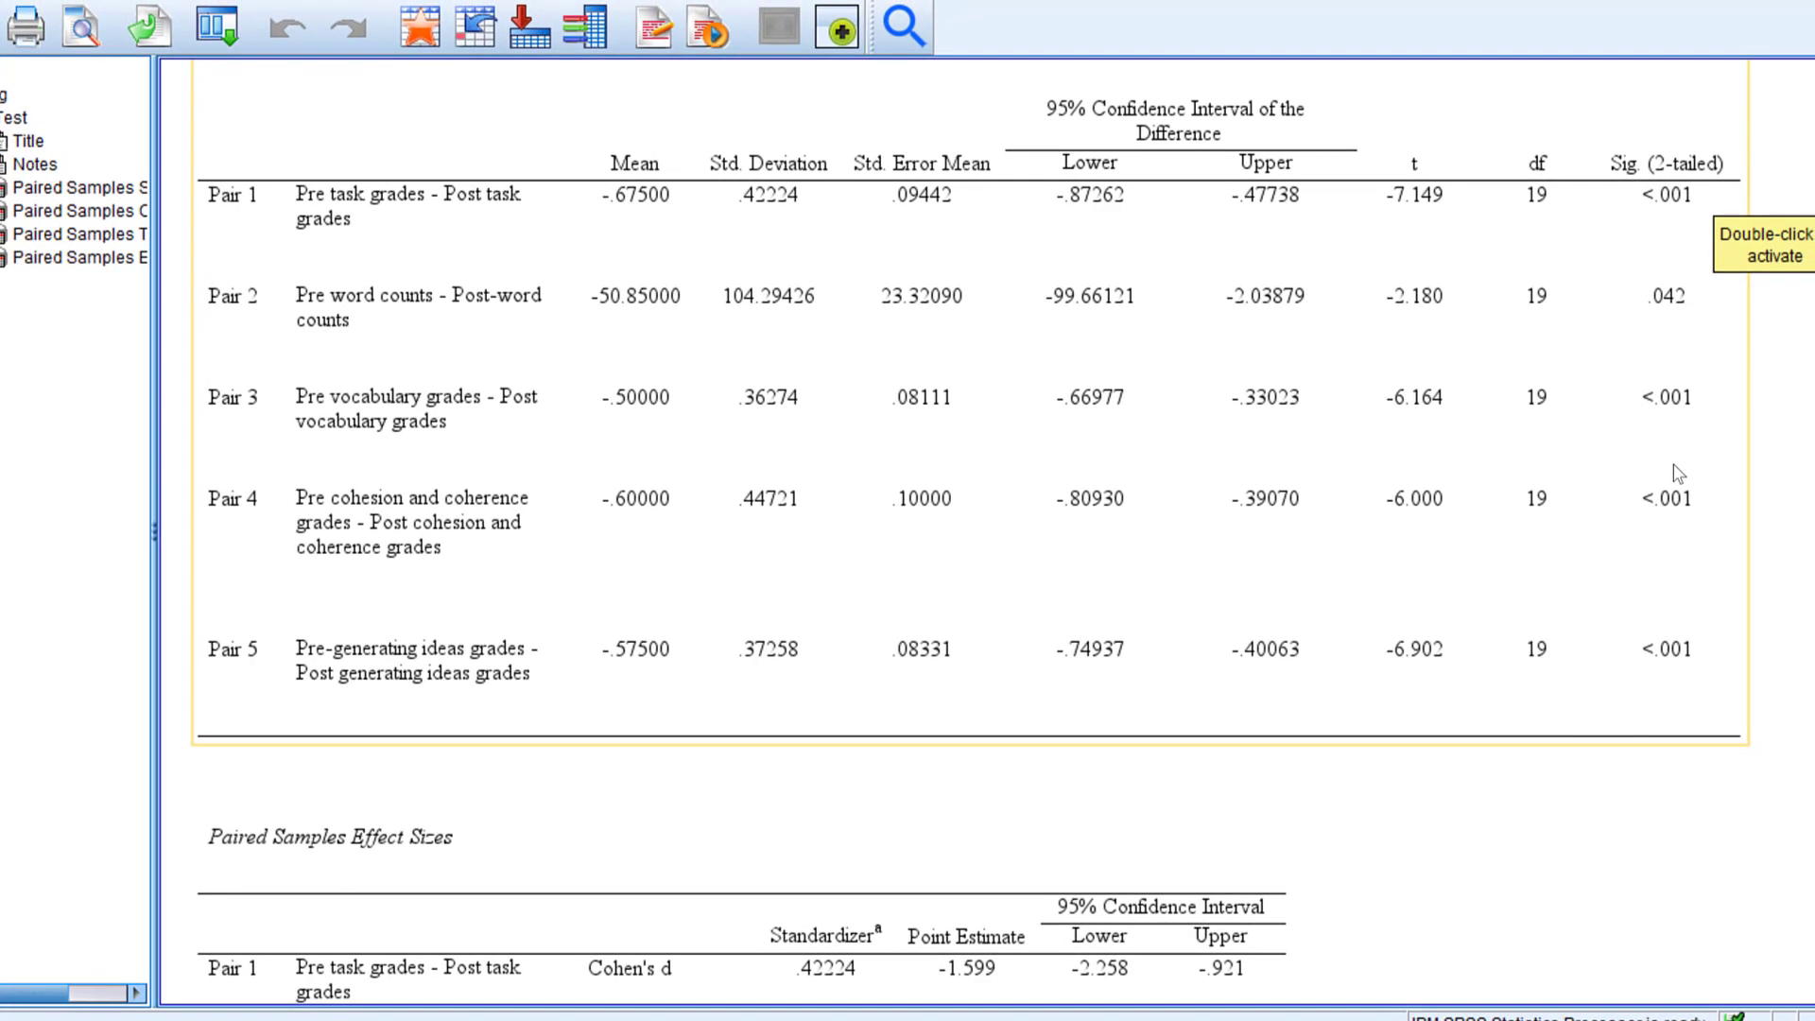
pyautogui.scroll(-5, 1678, 473)
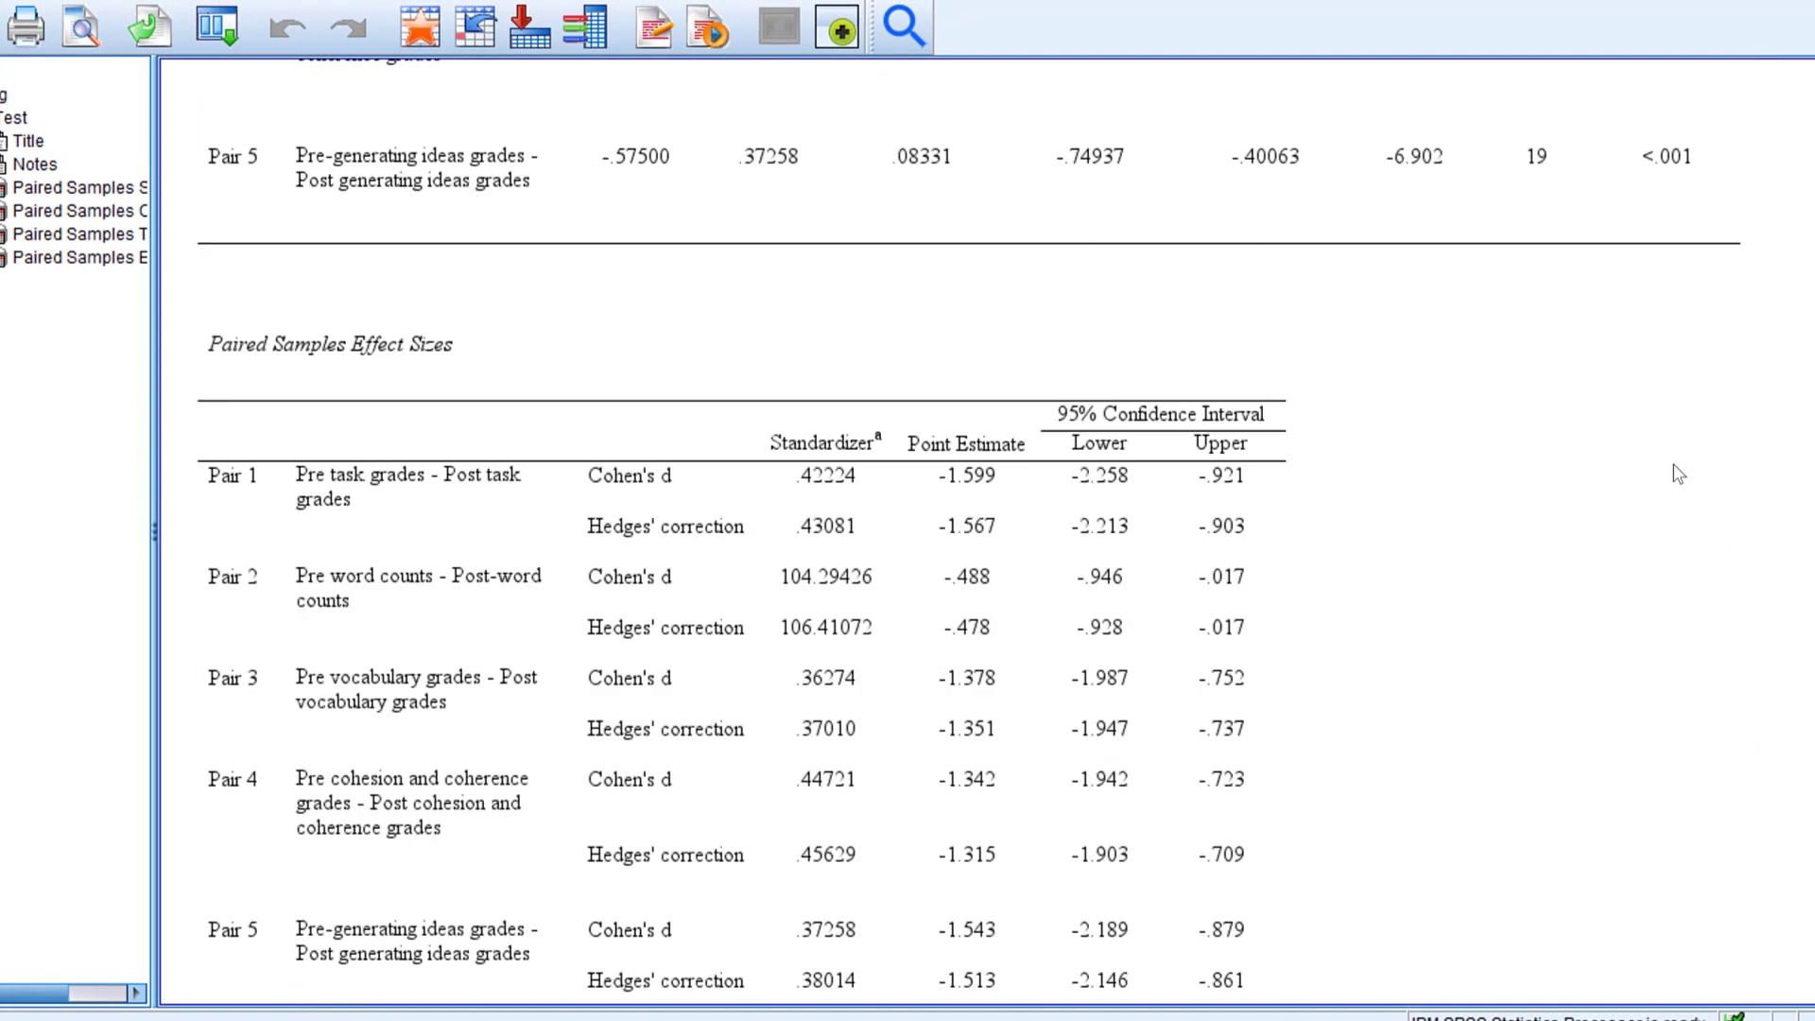
pyautogui.scroll(-3, 1663, 477)
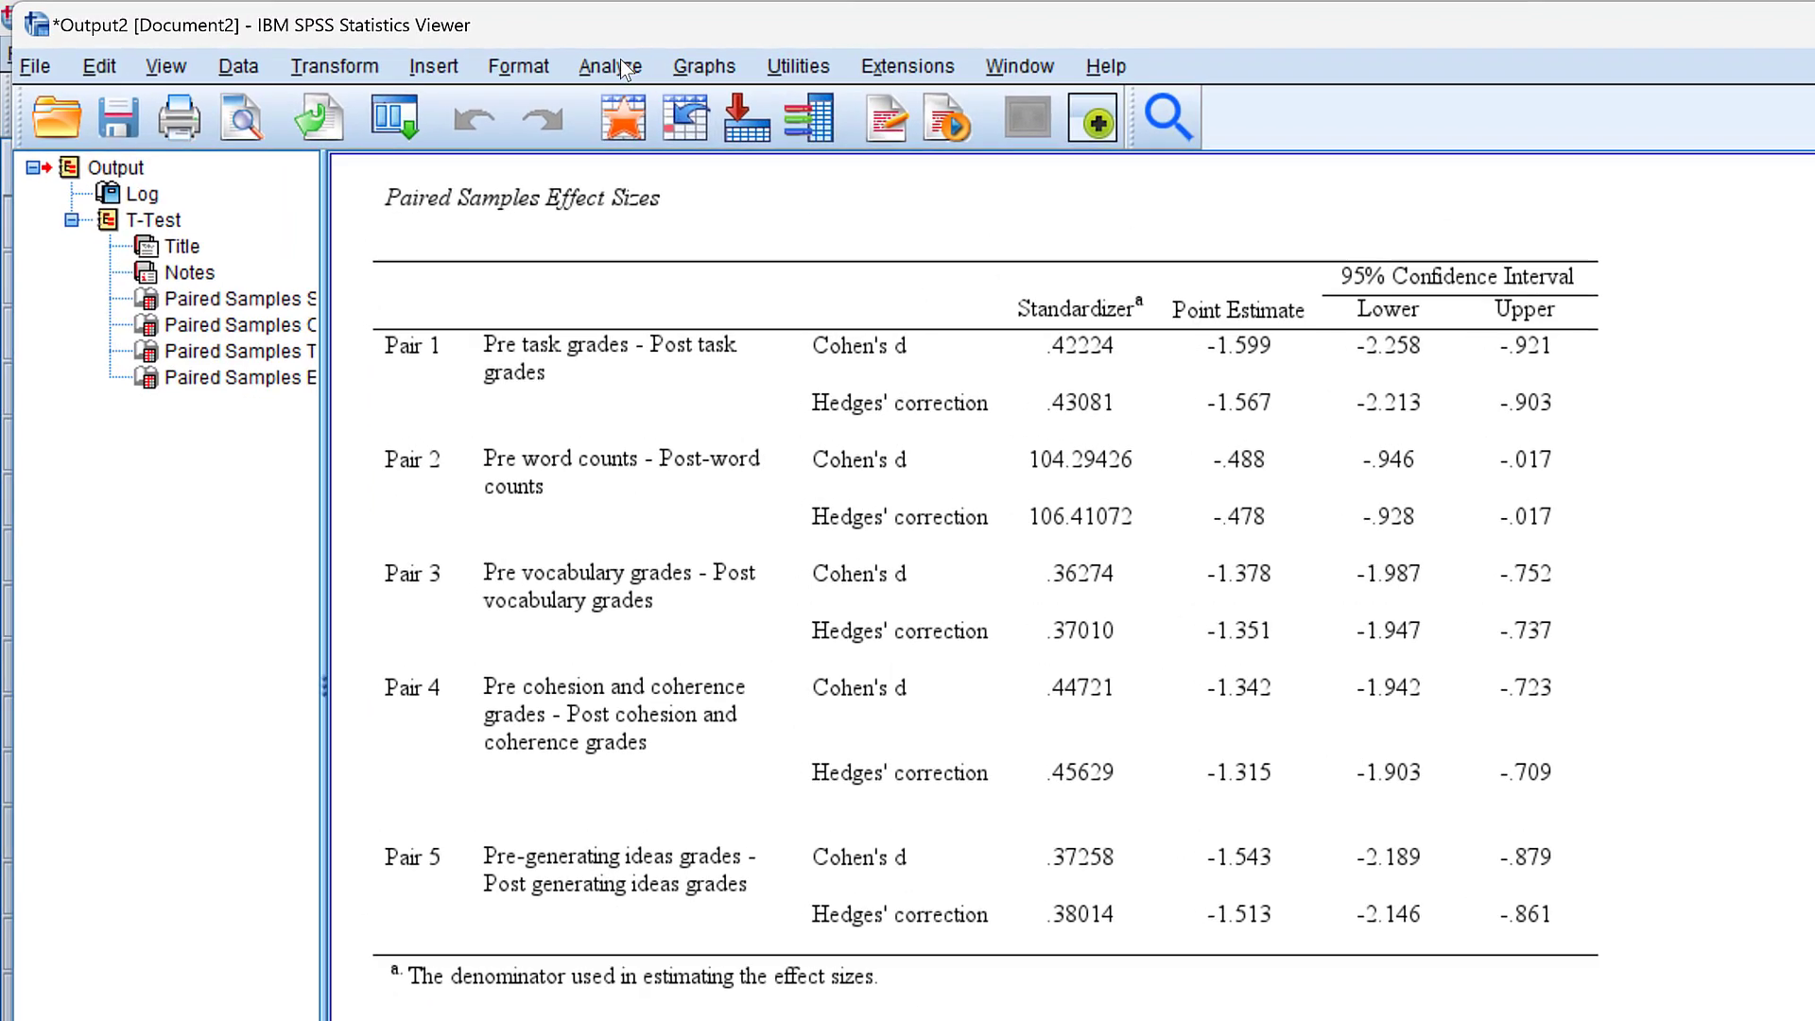
# Start a General Linear Model repeated-measures analysis and define the within-subject factor PreandPostTest with 2 levels.
pyautogui.click(619, 68)
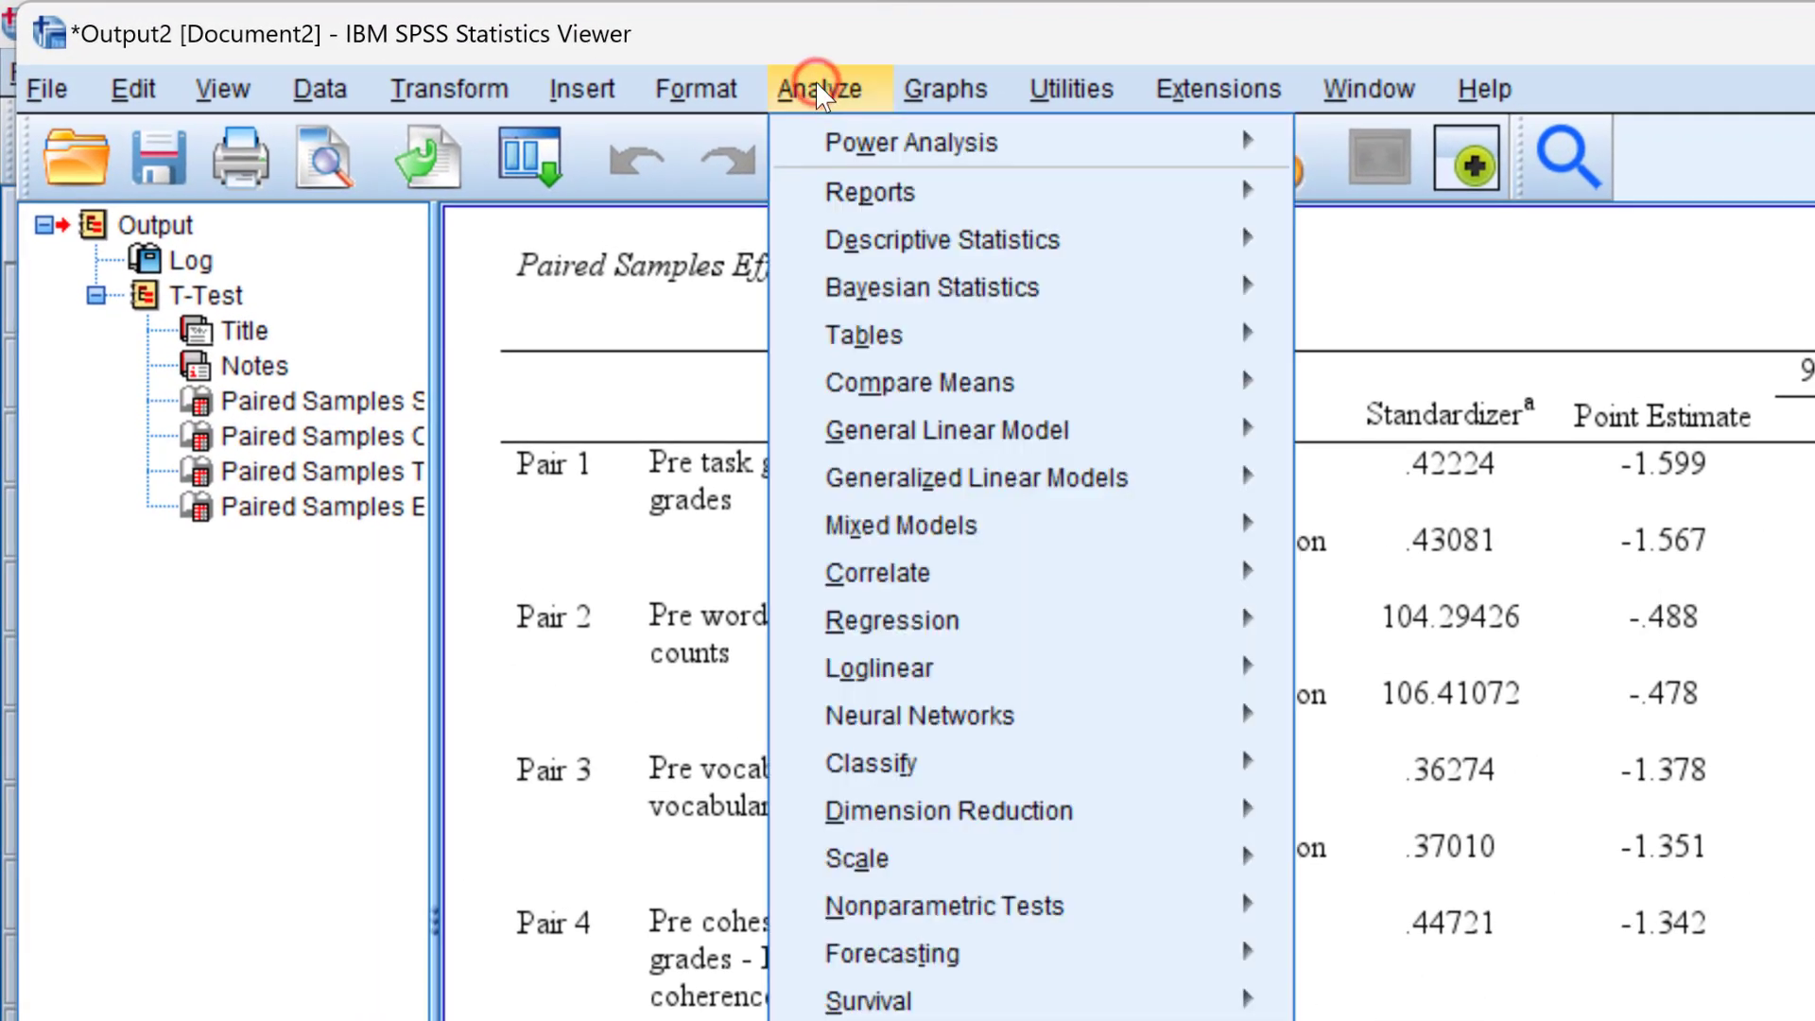
pyautogui.moveTo(896, 435)
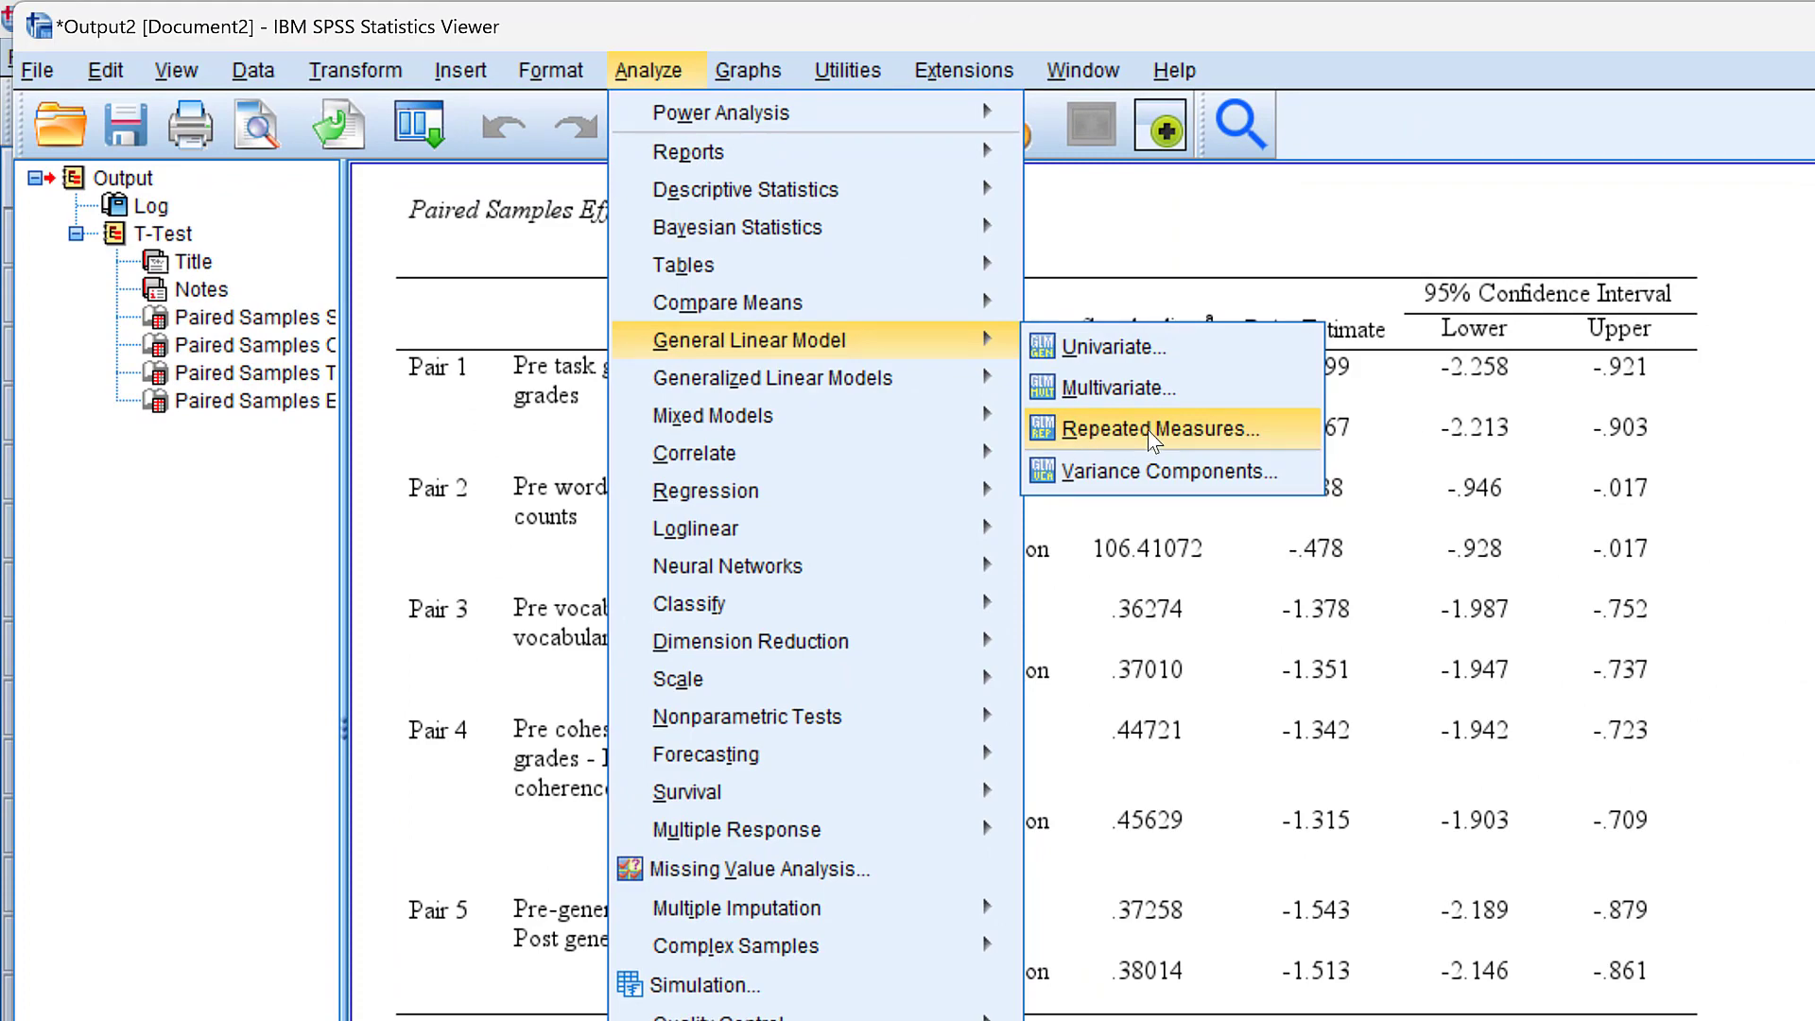
pyautogui.click(1077, 431)
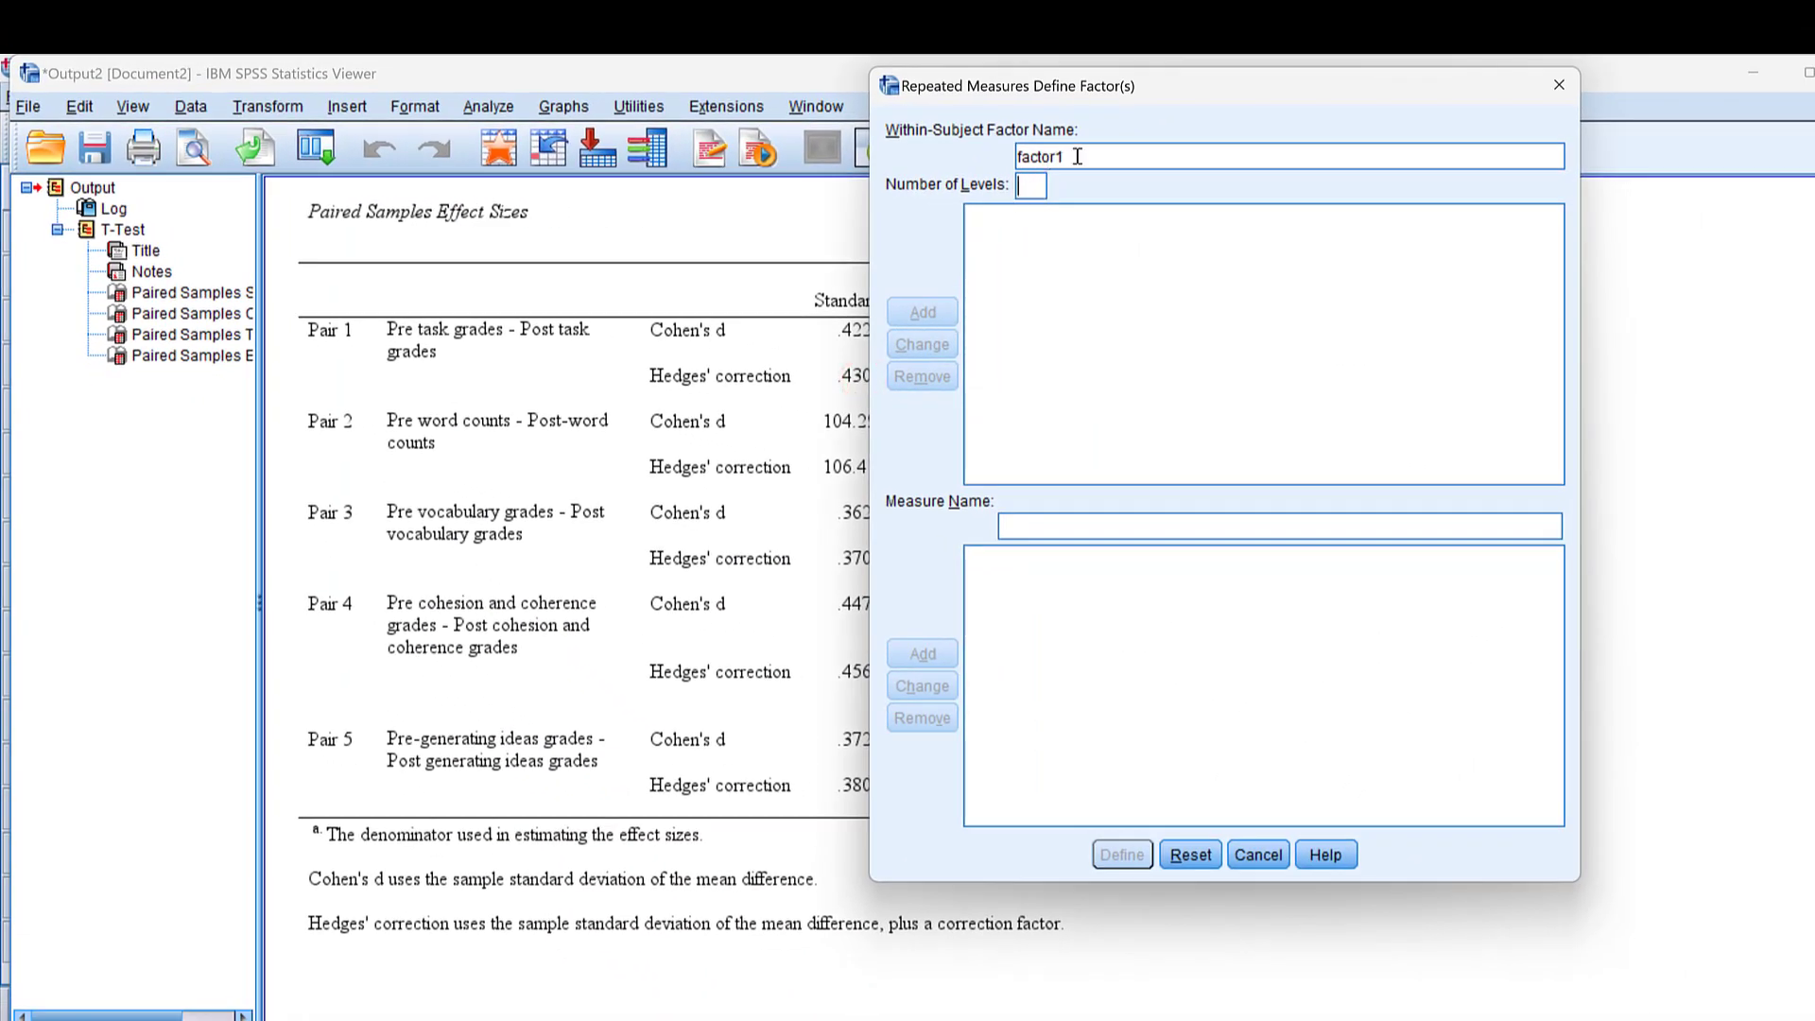
pyautogui.moveTo(1078, 158); pyautogui.dragTo(1002, 156)
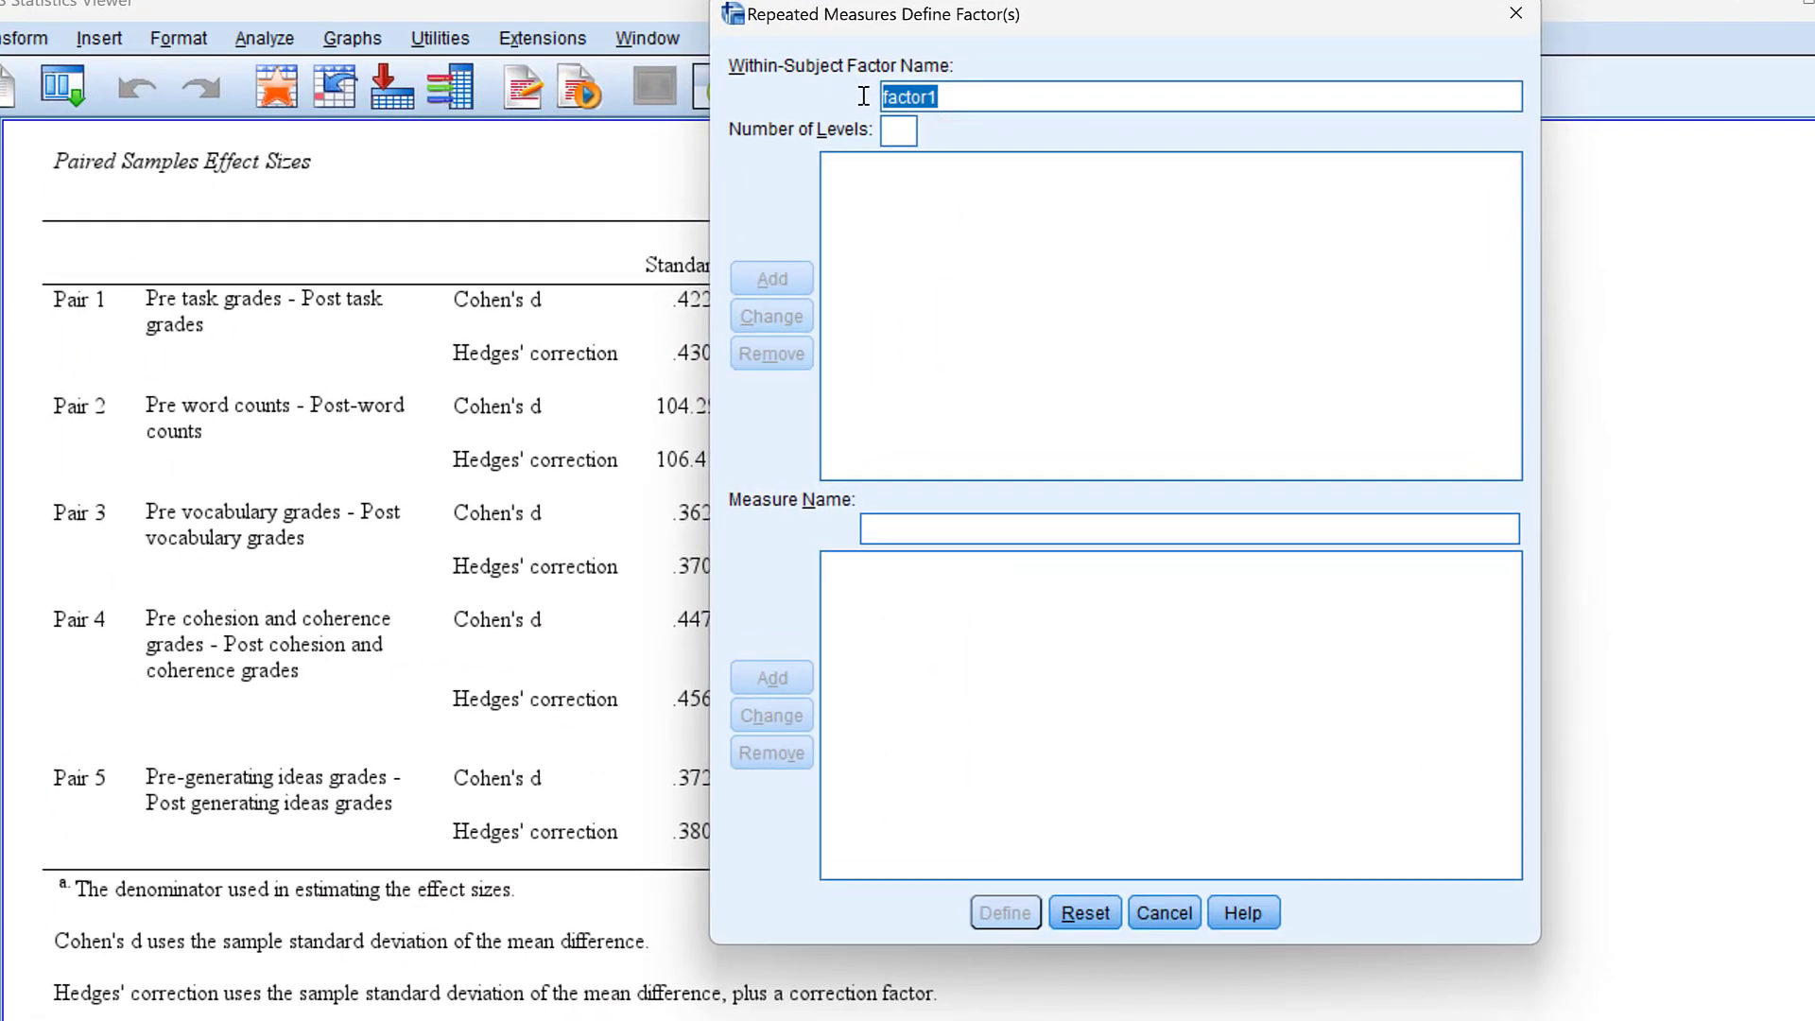
pyautogui.write('PreandPostTest')
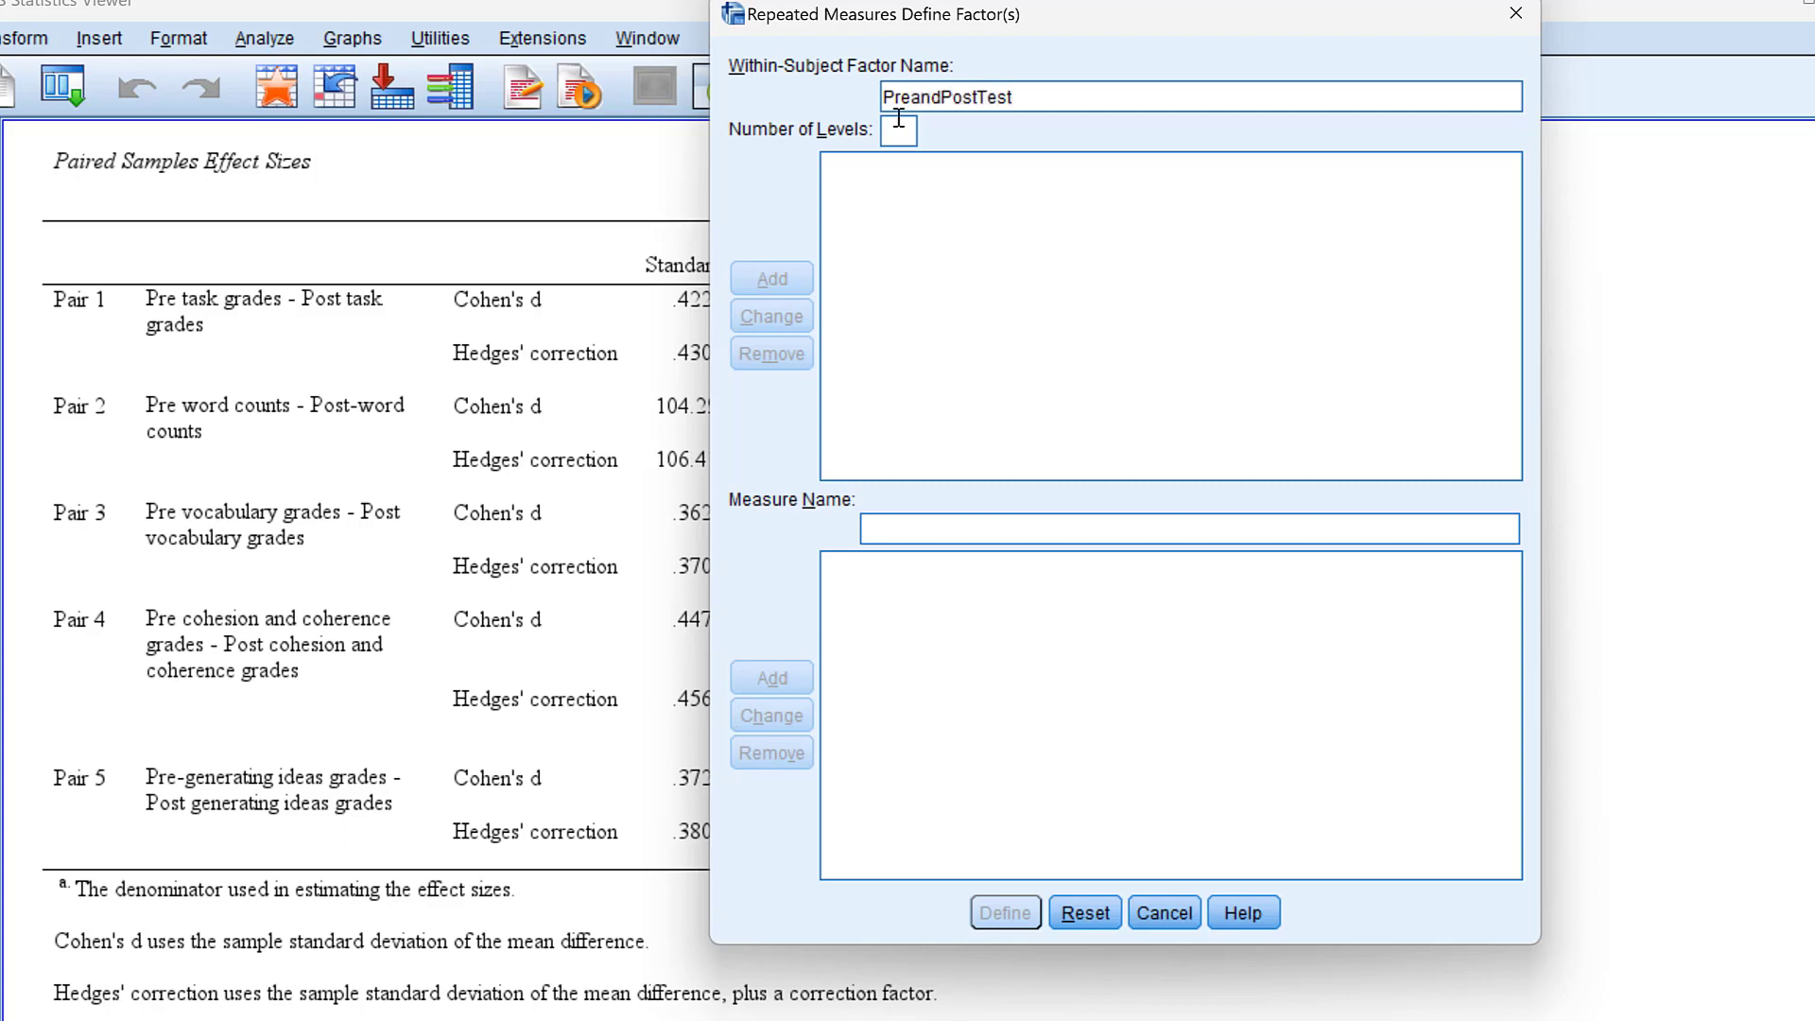
pyautogui.click(898, 129)
pyautogui.write('2')
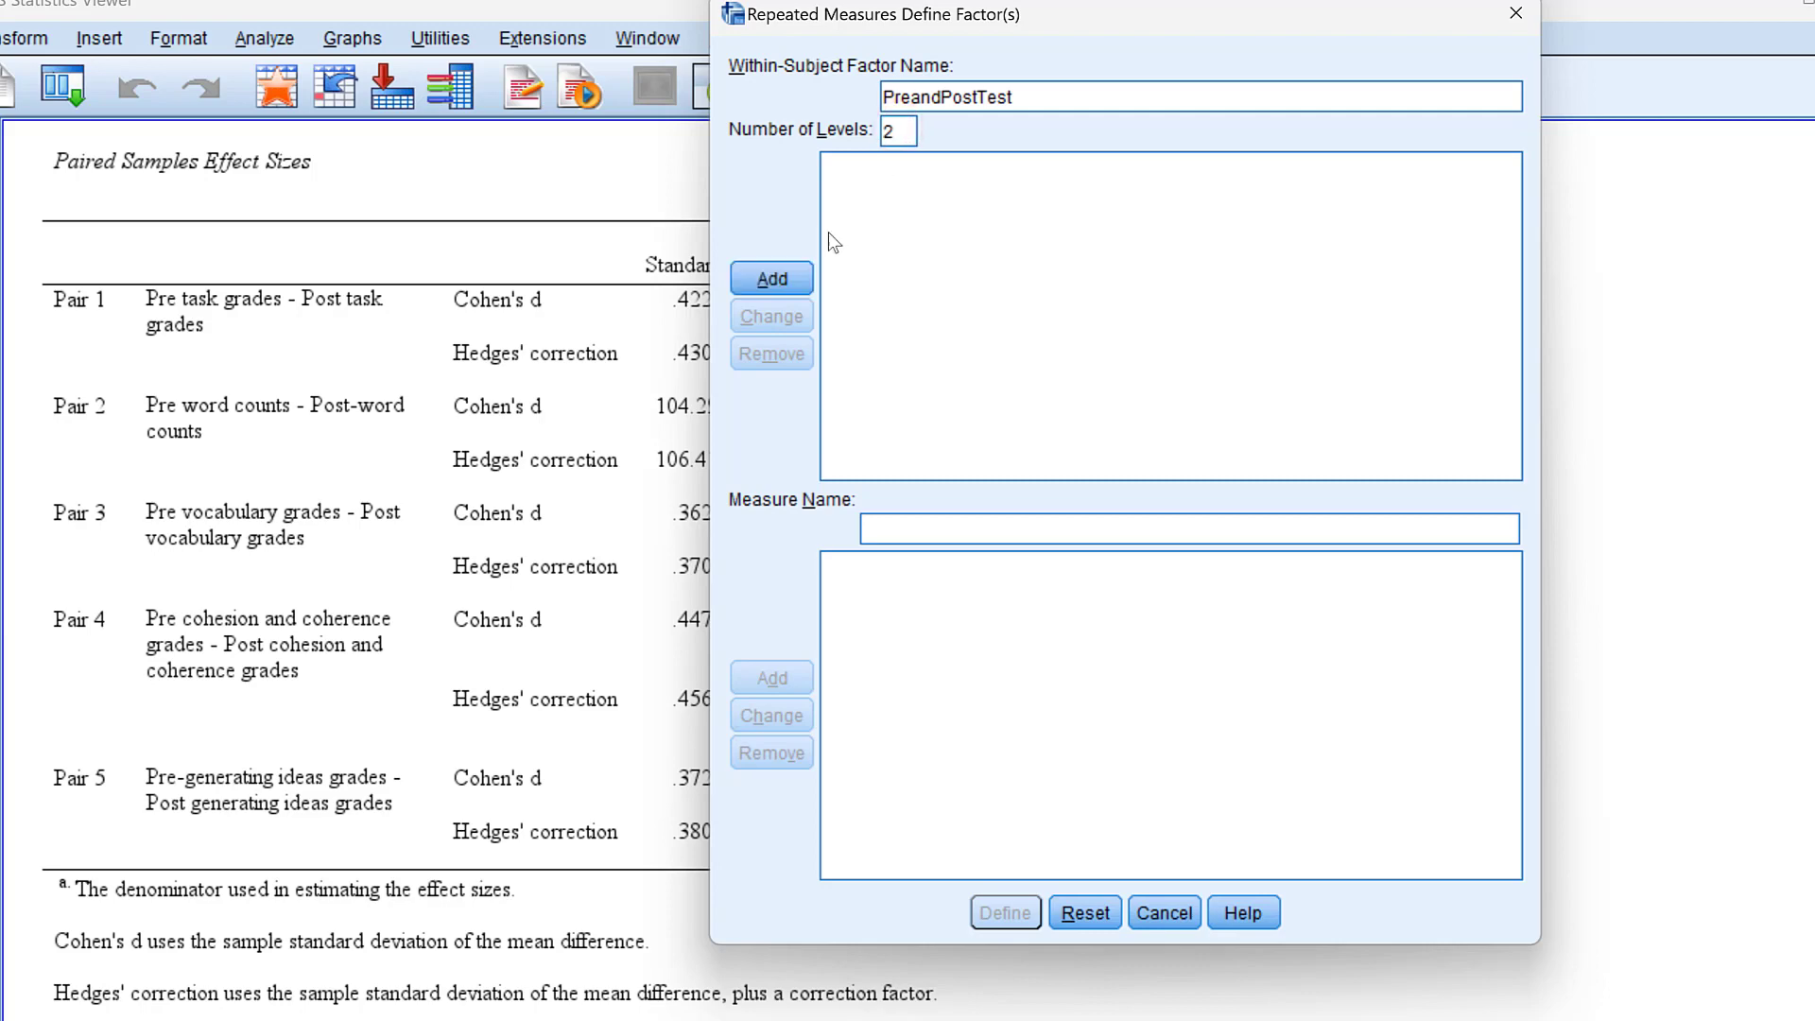
pyautogui.click(772, 278)
pyautogui.click(1000, 913)
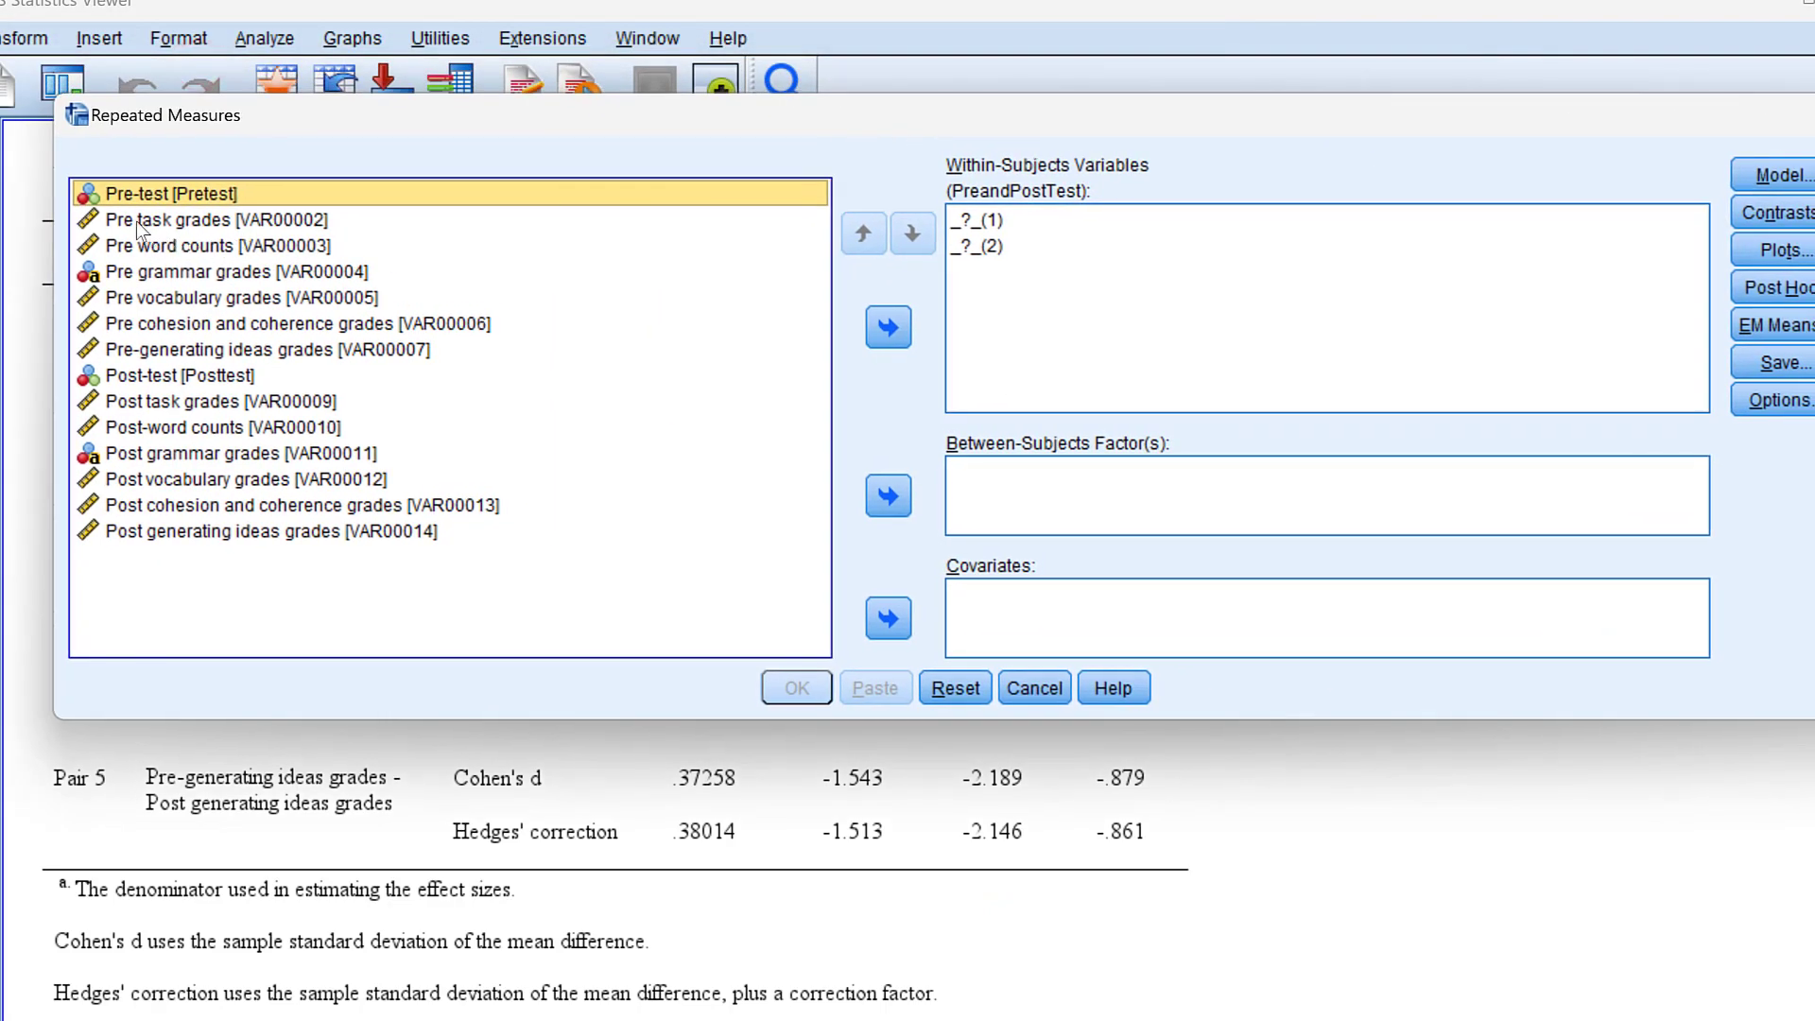
# Assign Pre task grades to level 1 and Post task grades to level 2 of the within-subjects variables.
pyautogui.click(134, 220)
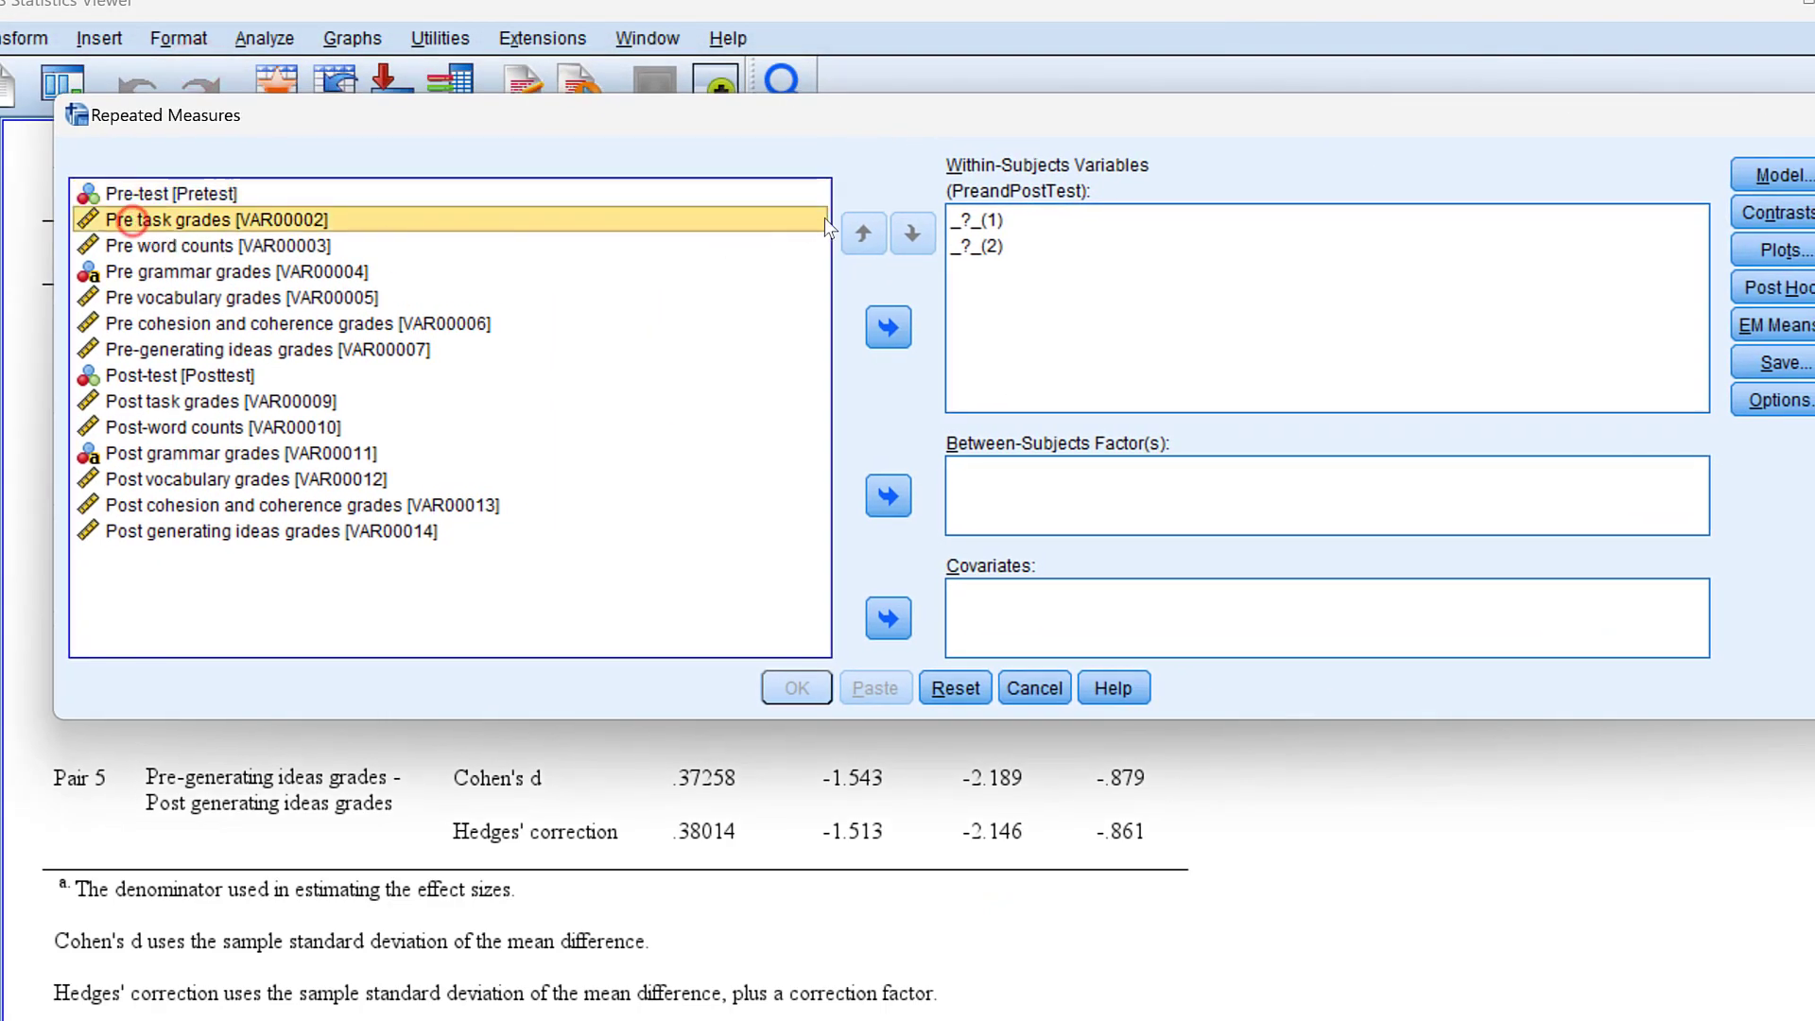
pyautogui.click(888, 334)
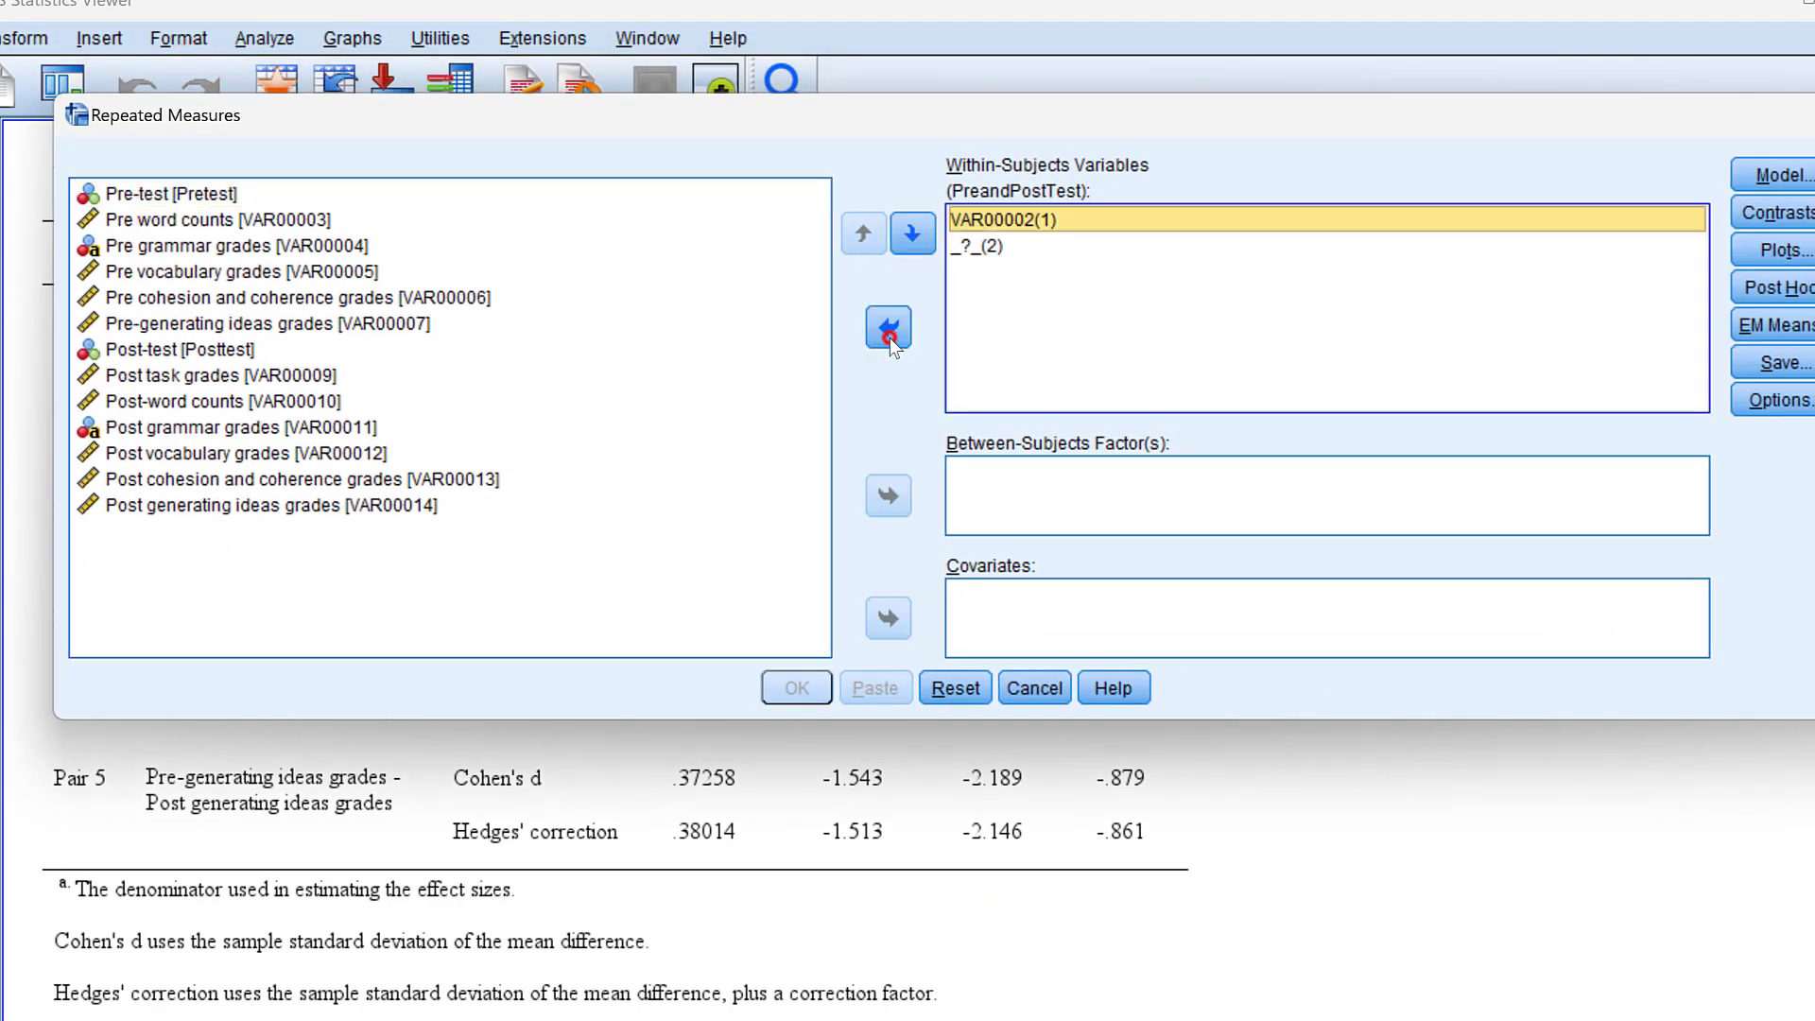
pyautogui.click(114, 379)
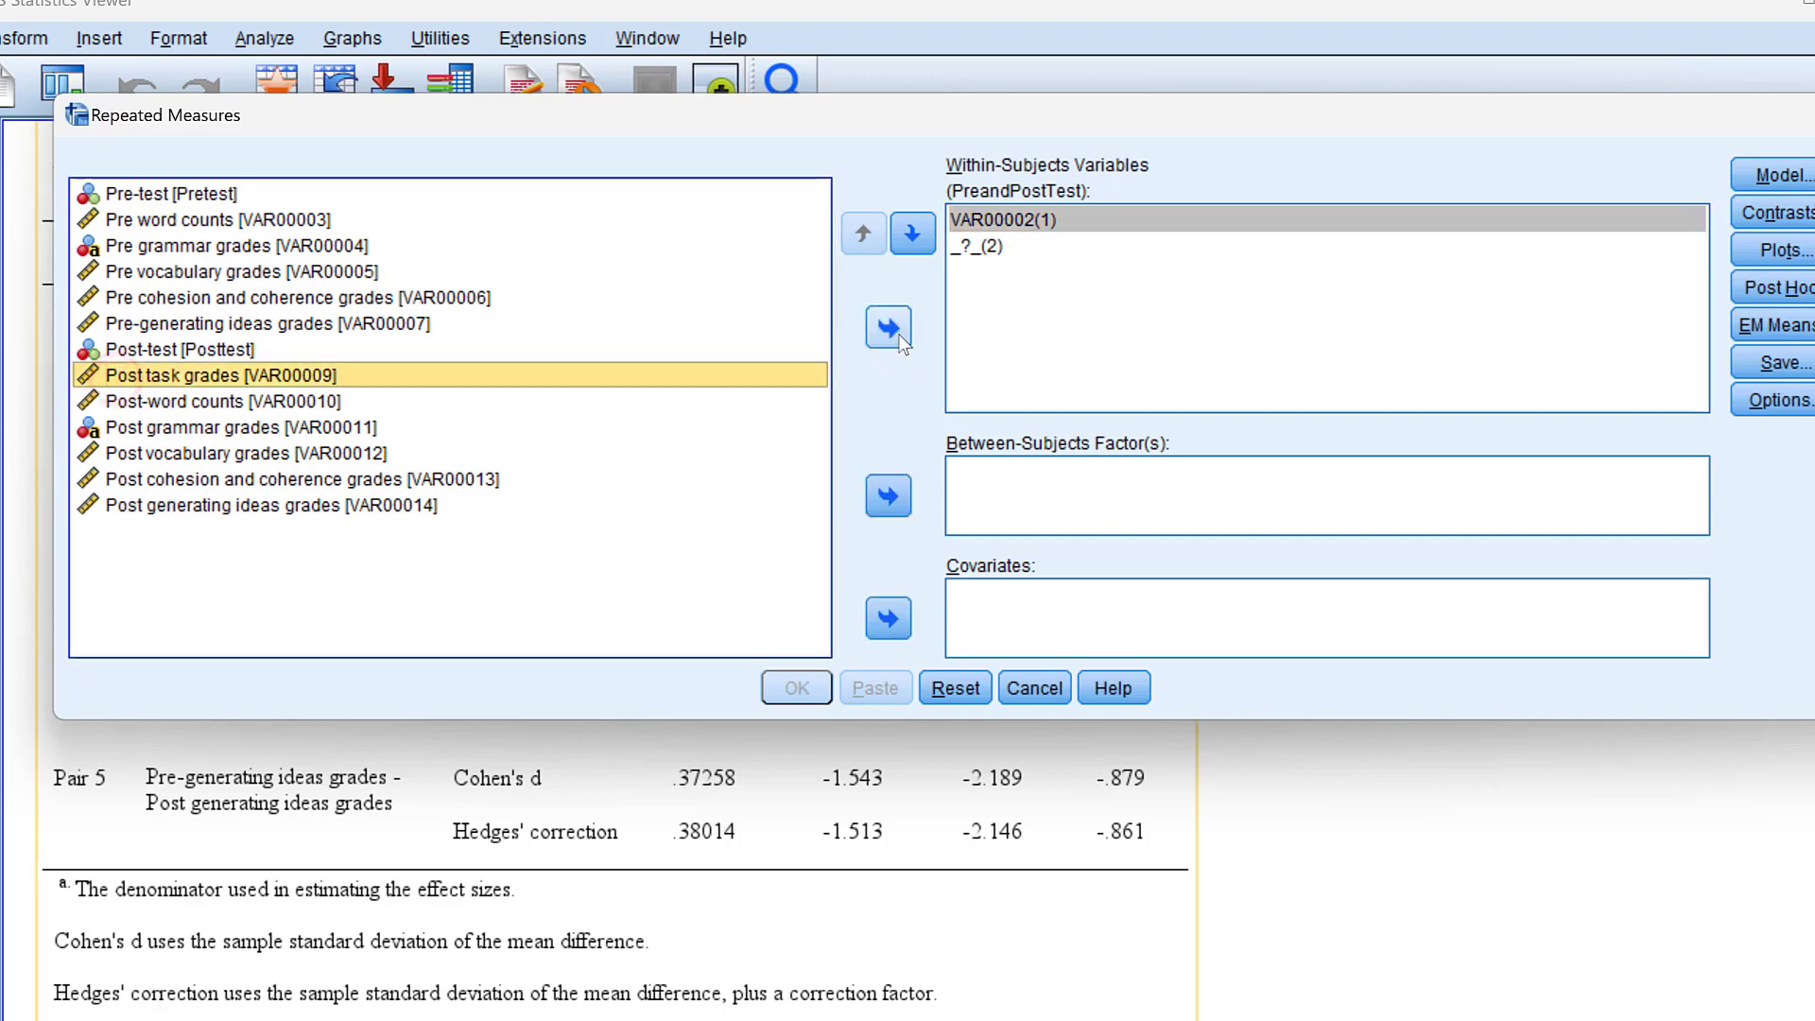
pyautogui.click(889, 328)
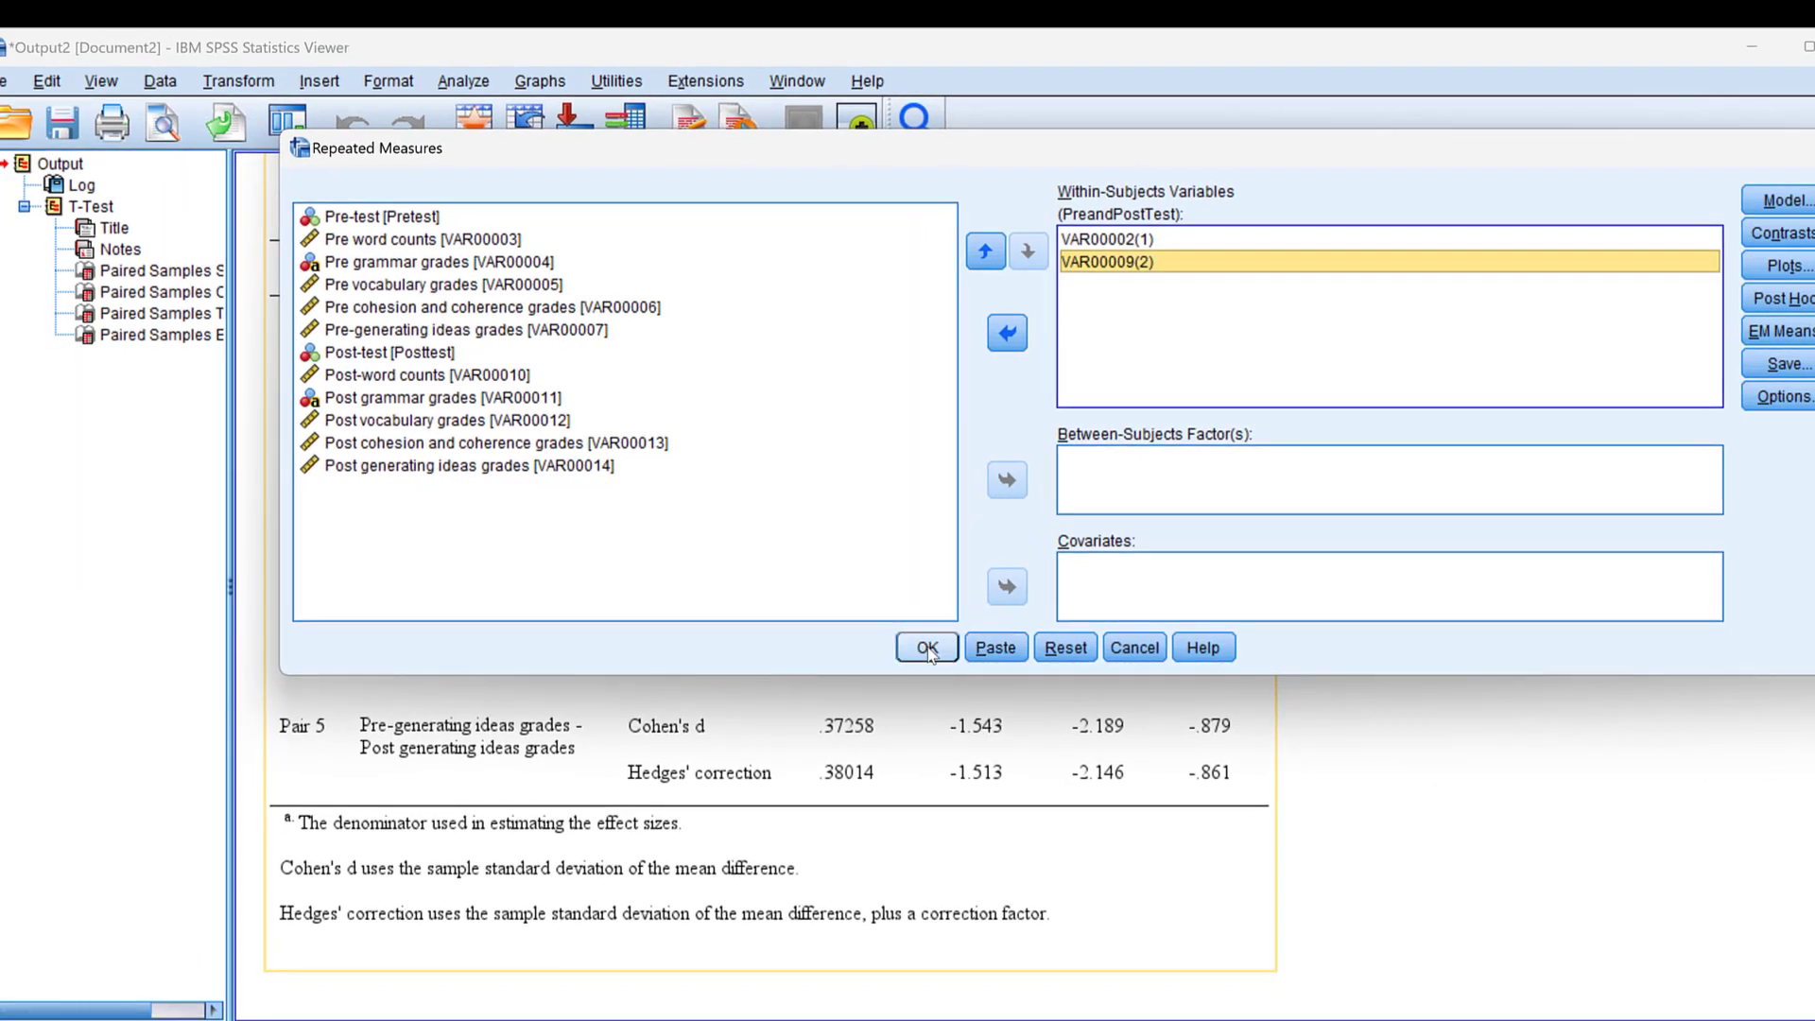
# Review the Post Hoc, Plots, Estimated Marginal Means, Contrasts and Model settings of the repeated-measures analysis without changing them.
pyautogui.click(1777, 298)
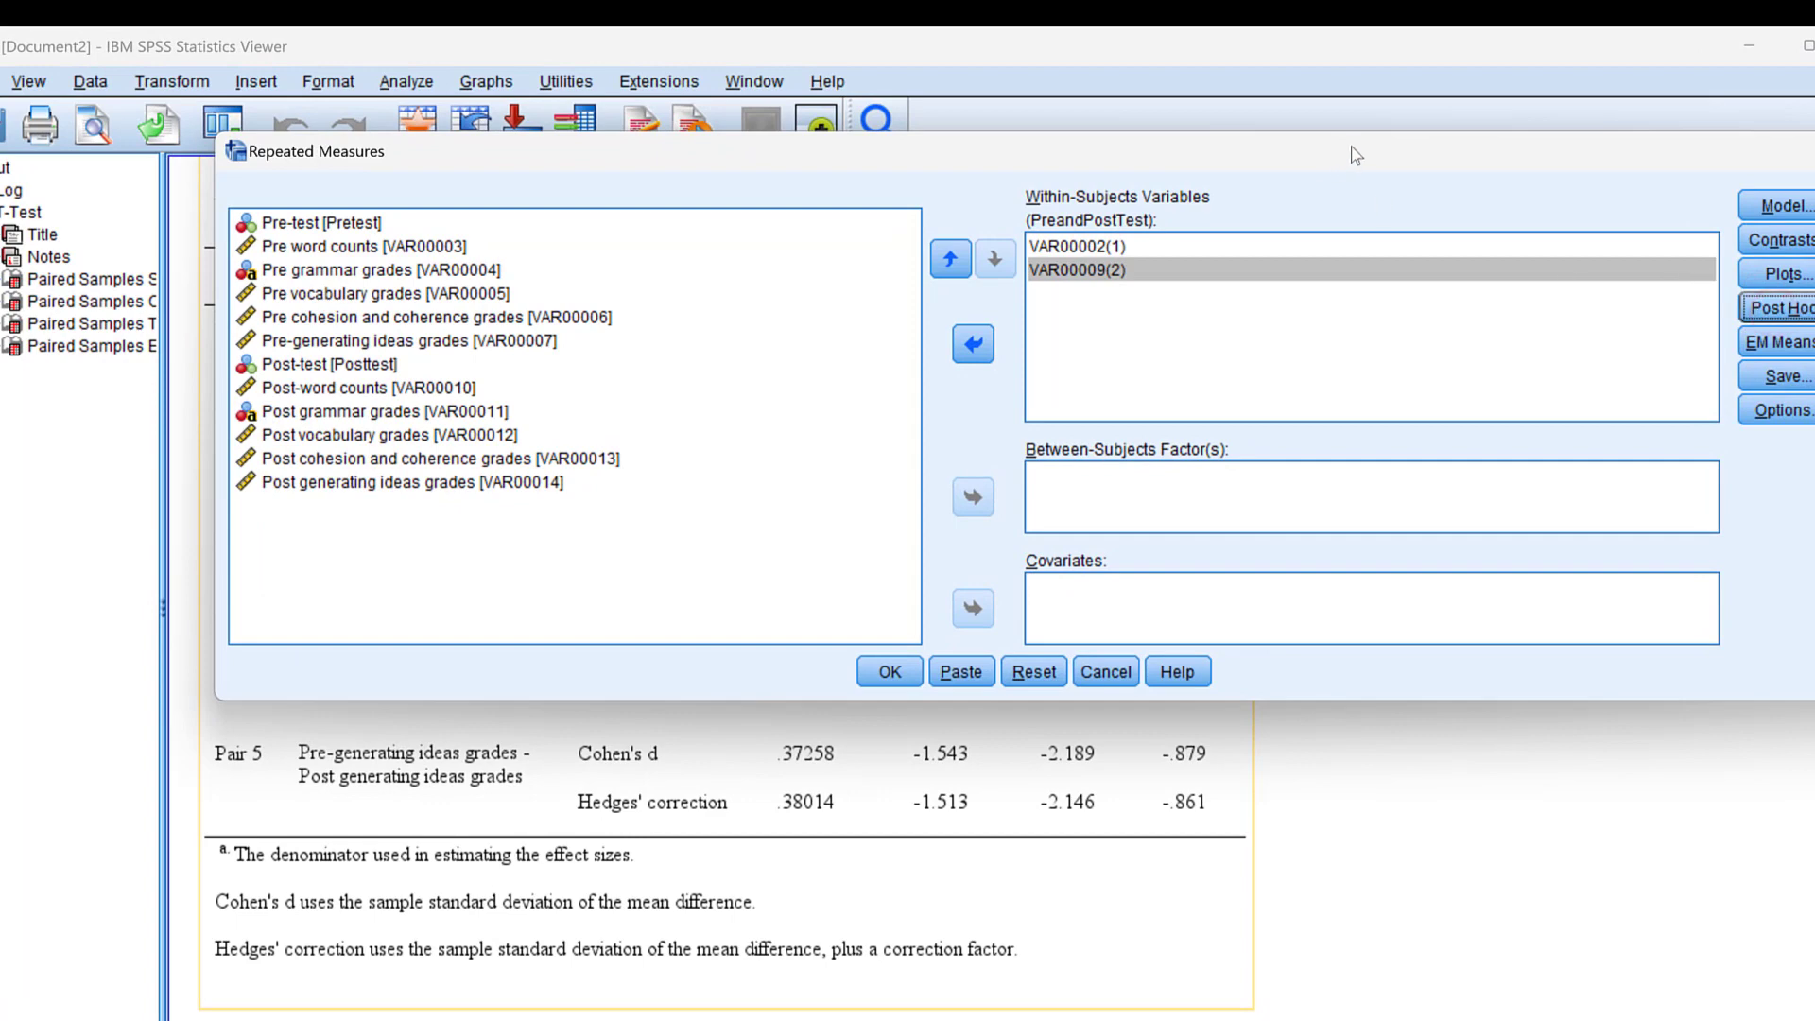
pyautogui.moveTo(1358, 150); pyautogui.dragTo(1083, 146)
pyautogui.click(1510, 270)
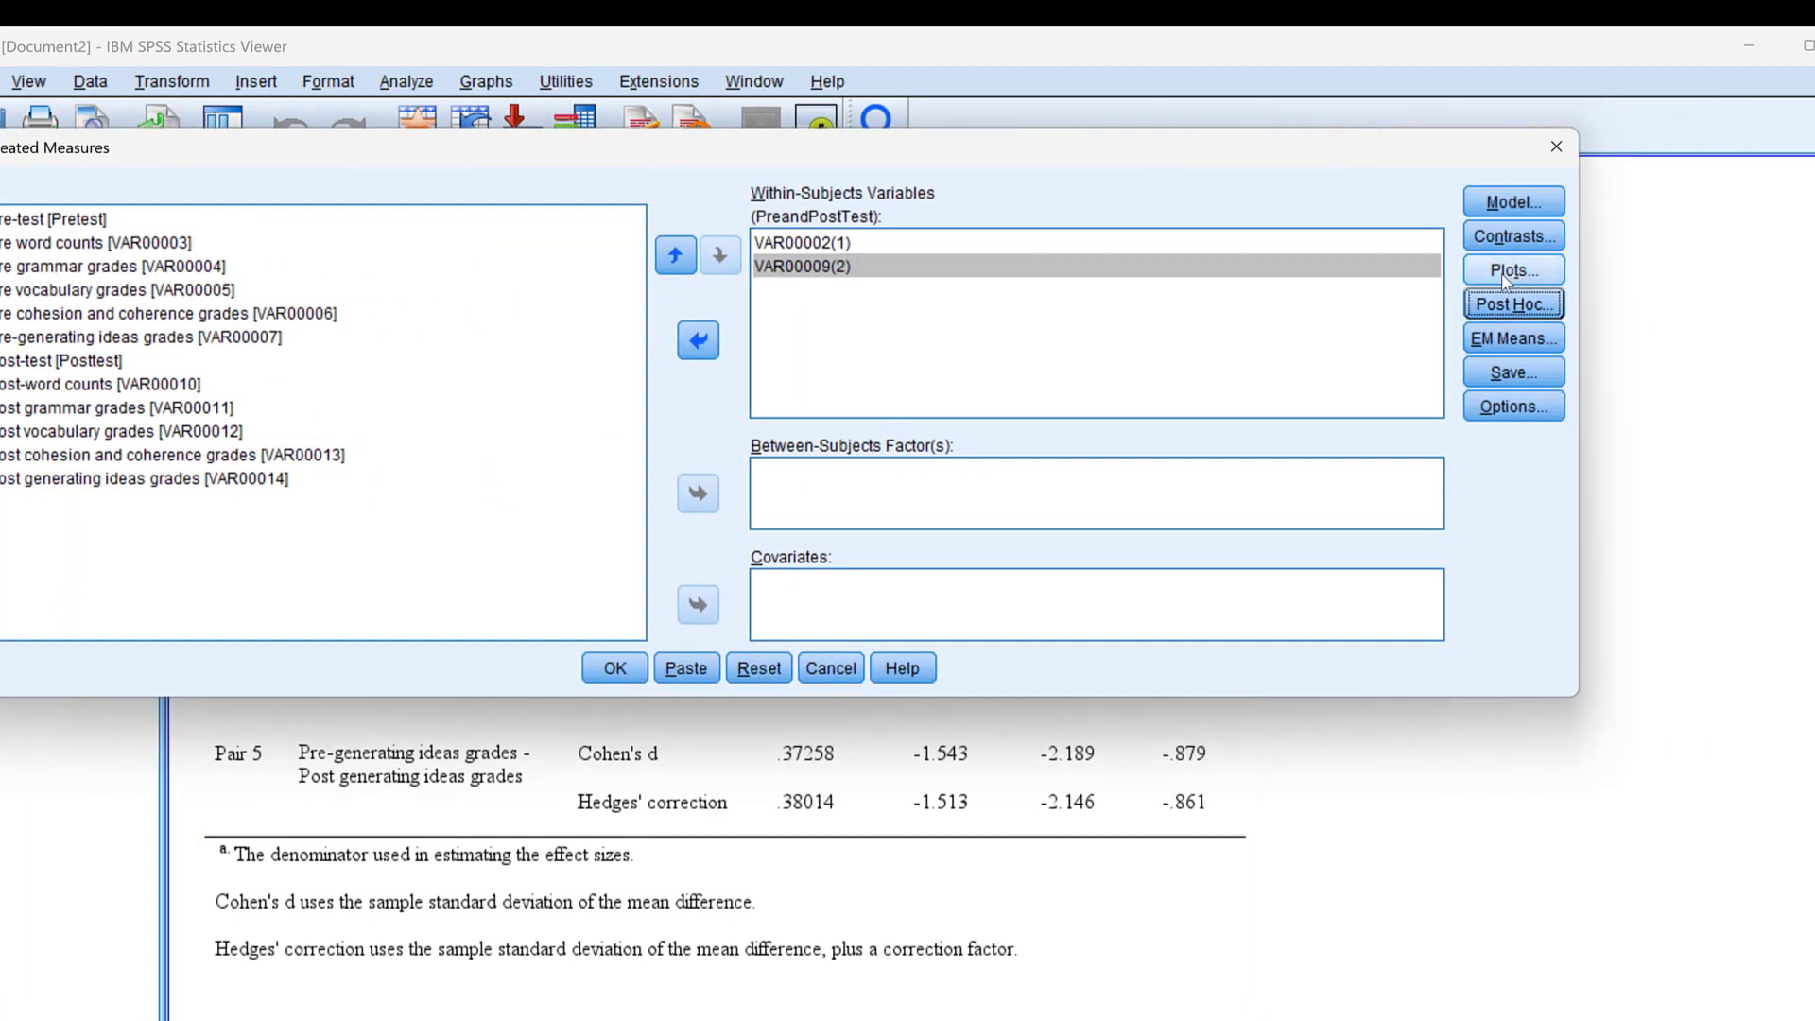
pyautogui.click(671, 761)
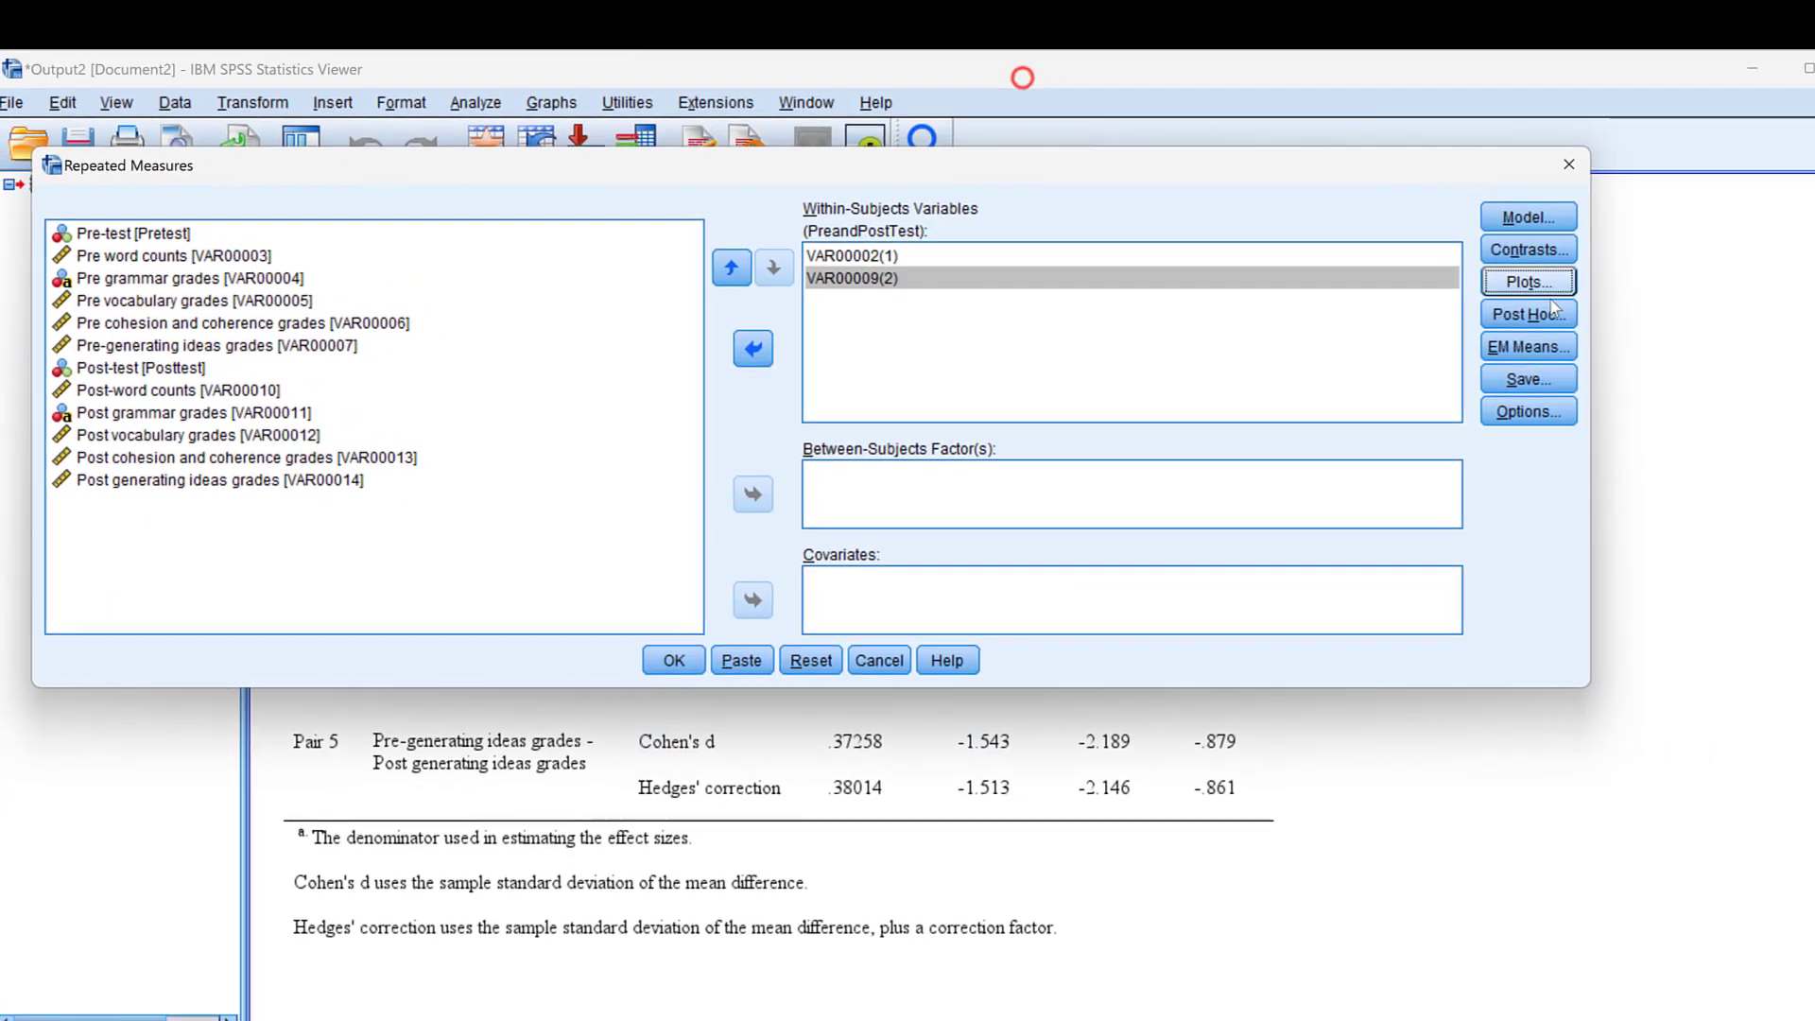
pyautogui.click(1514, 338)
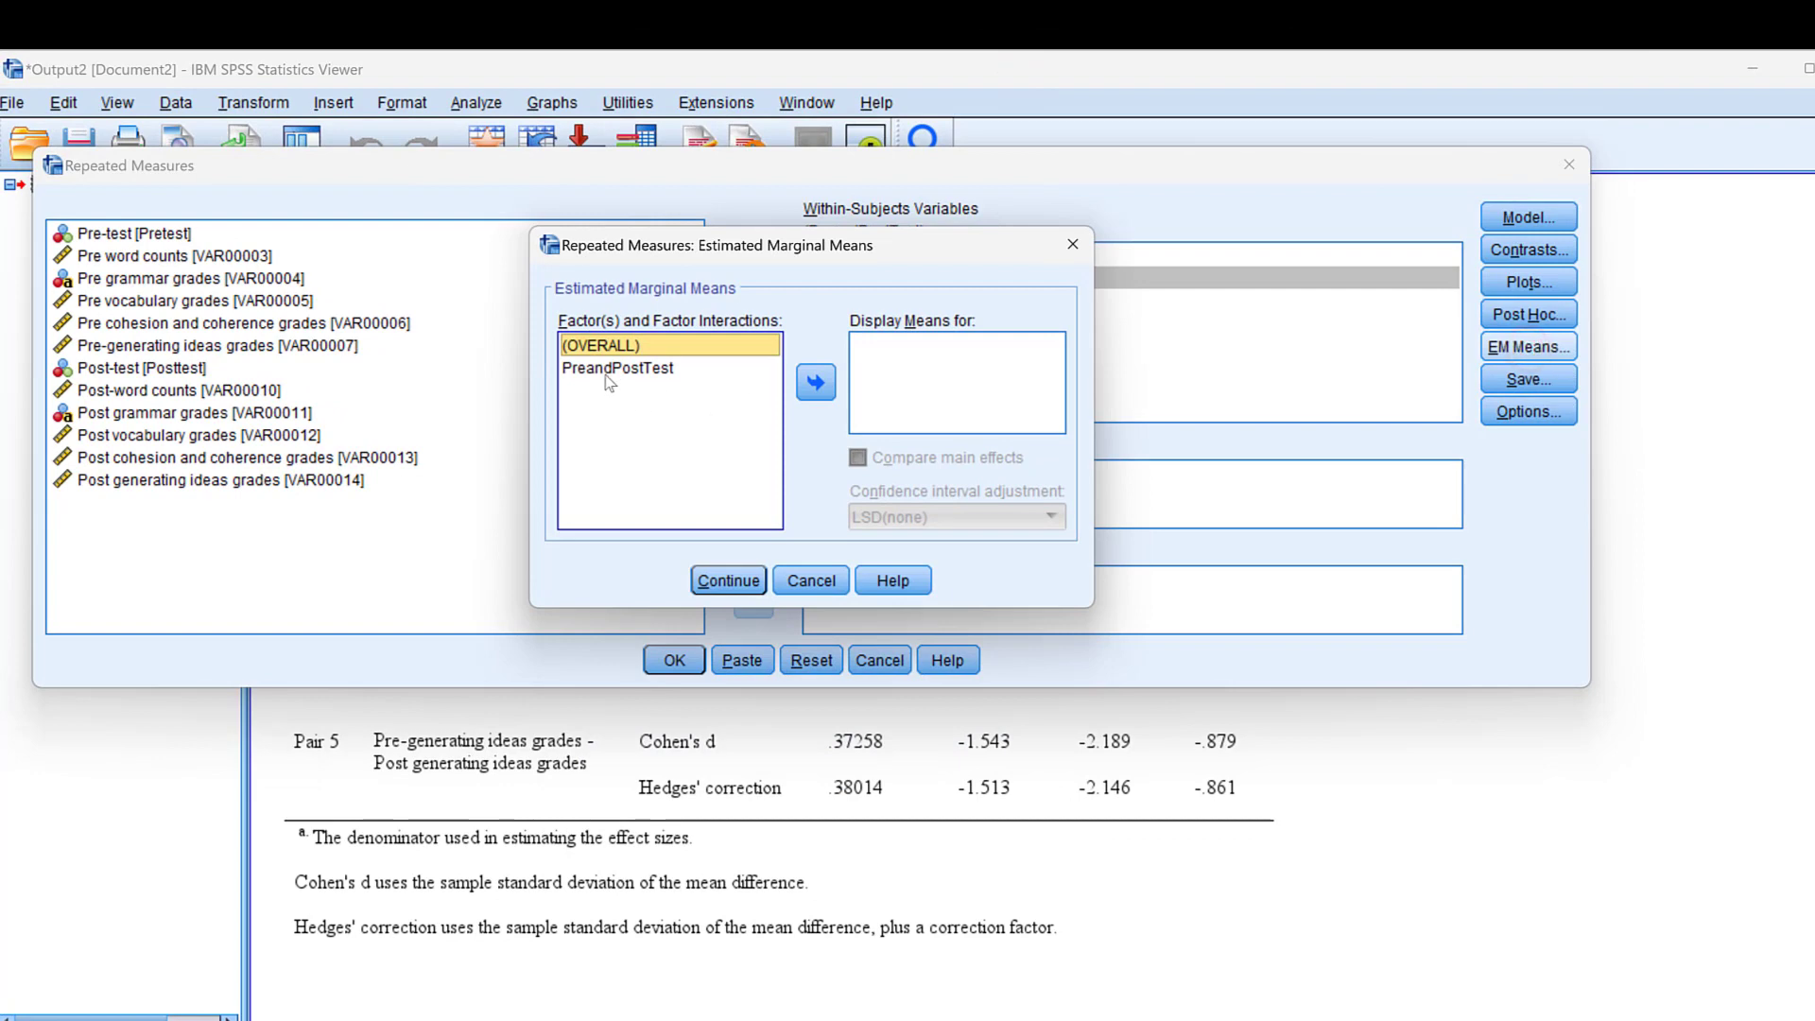
pyautogui.click(726, 579)
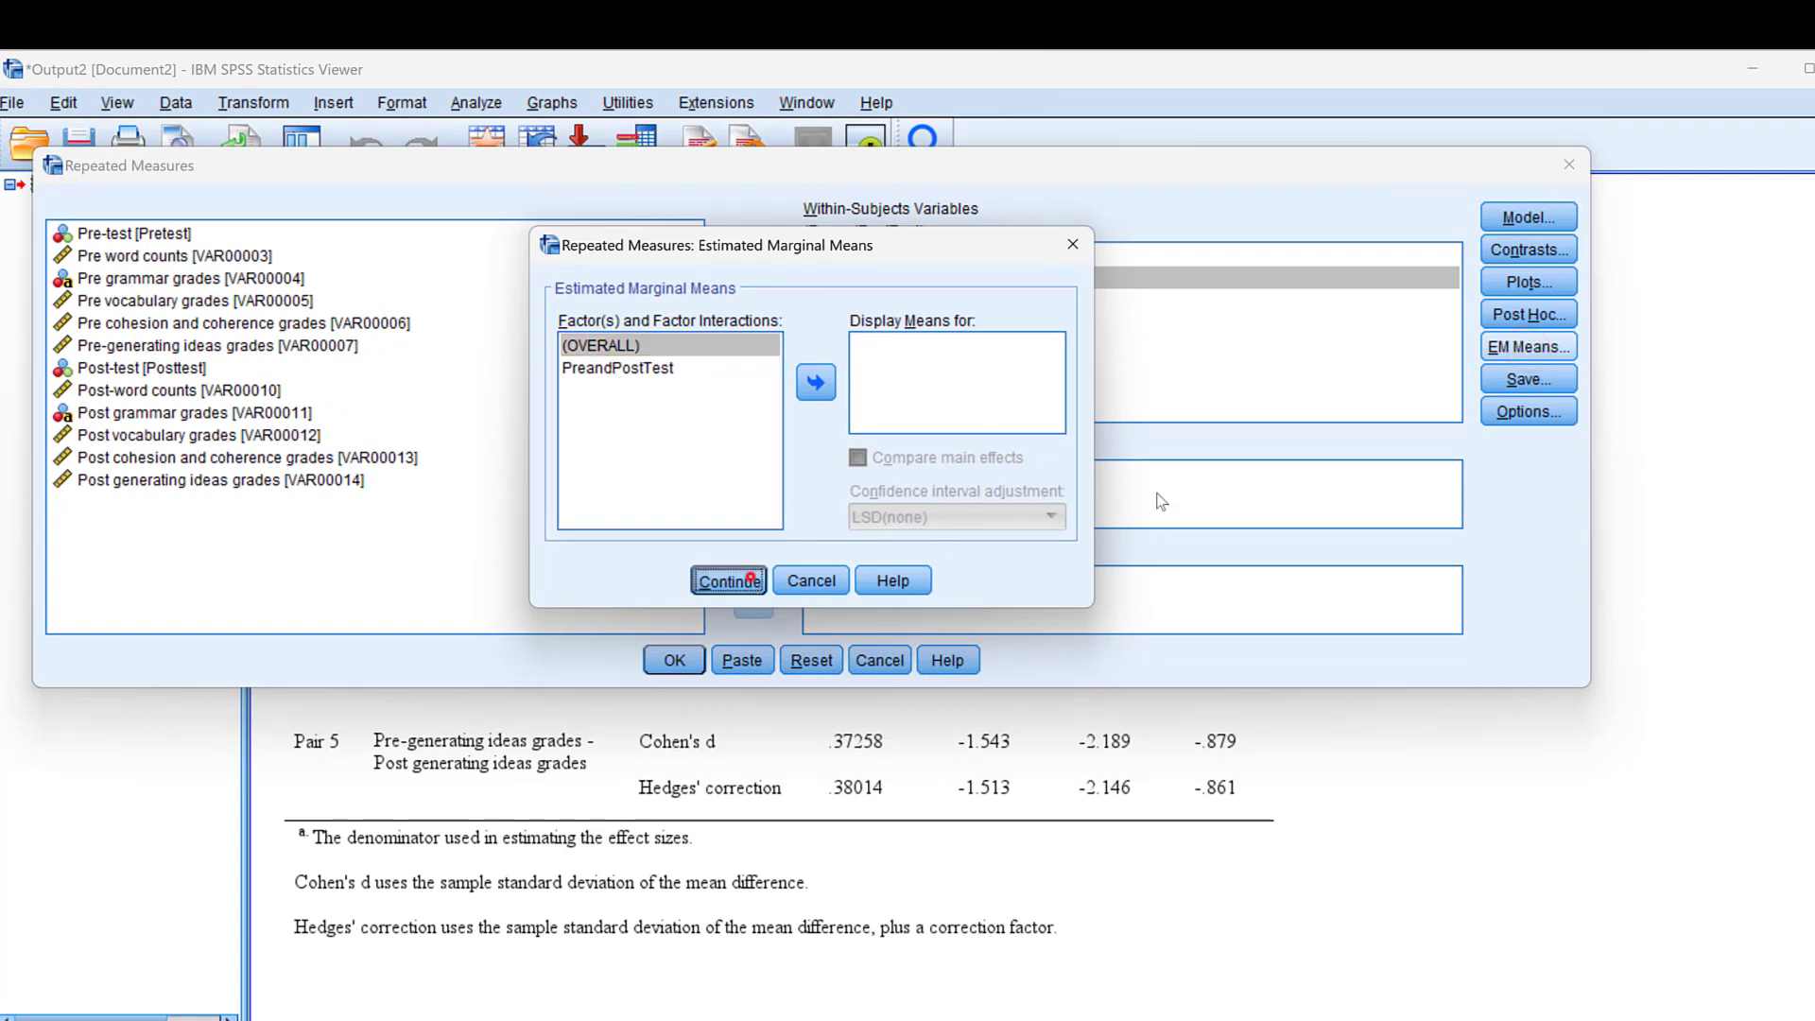
pyautogui.click(1537, 251)
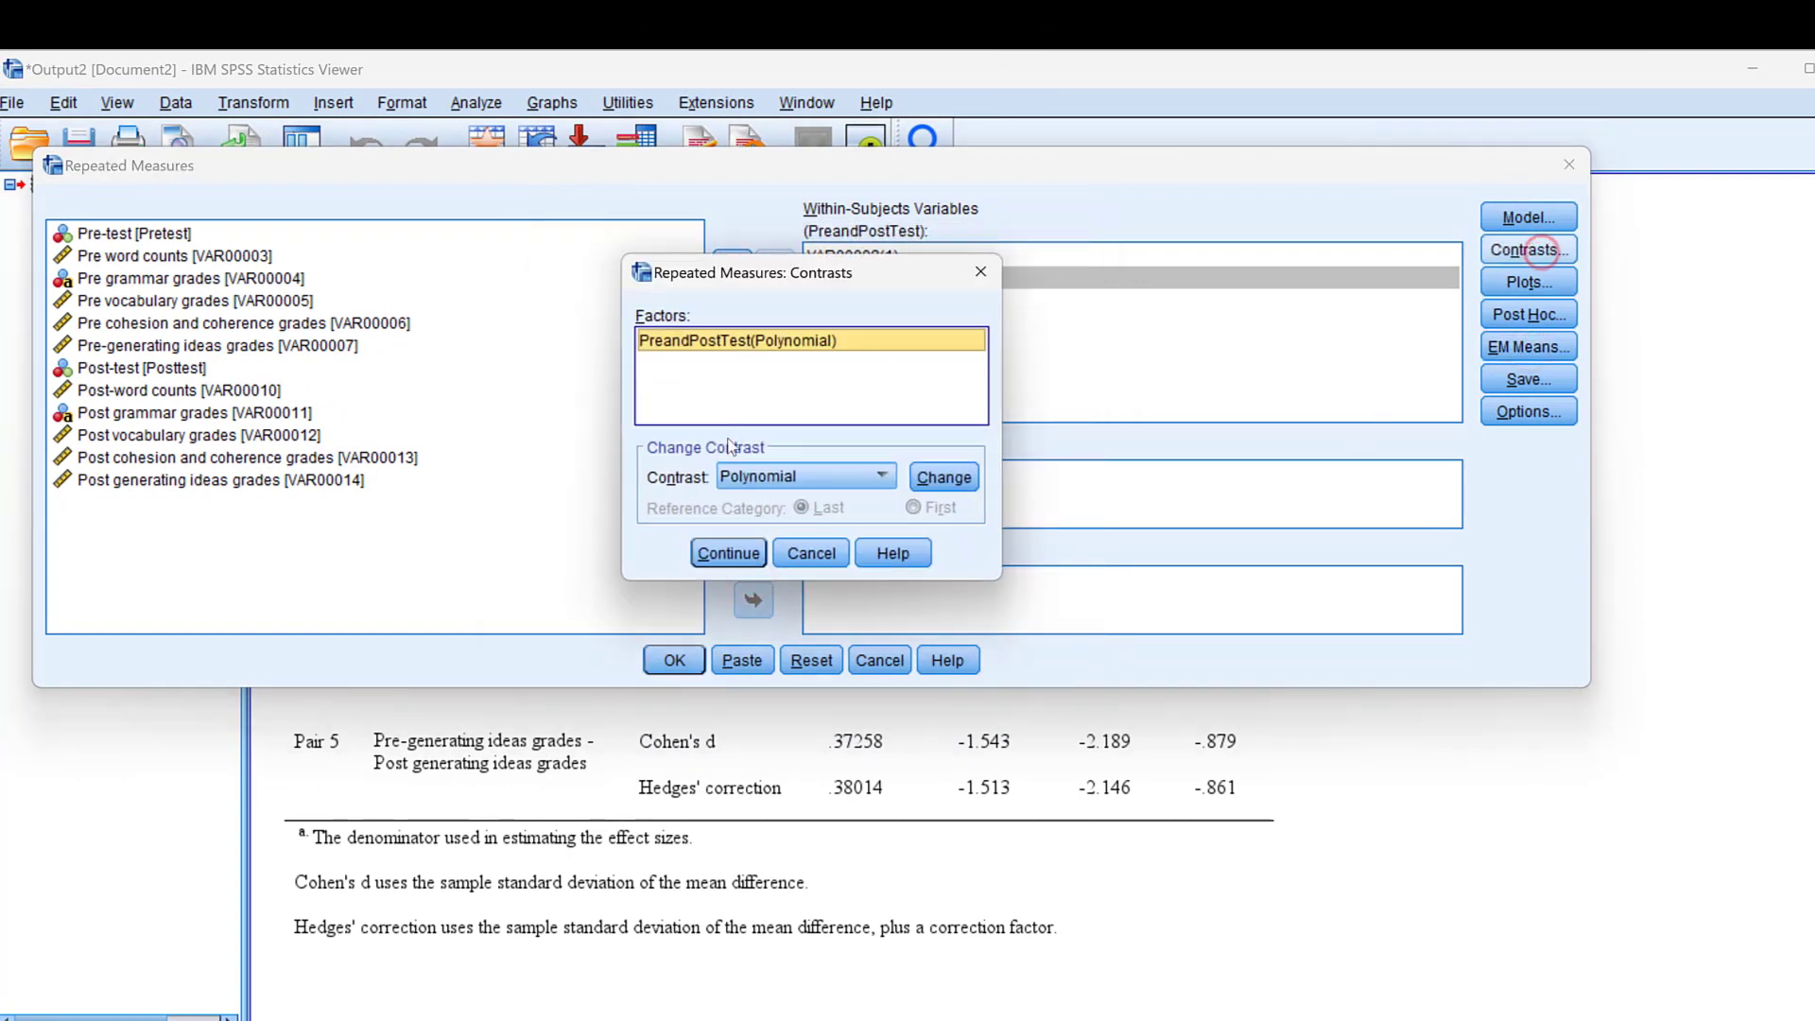
pyautogui.click(728, 553)
pyautogui.click(1524, 218)
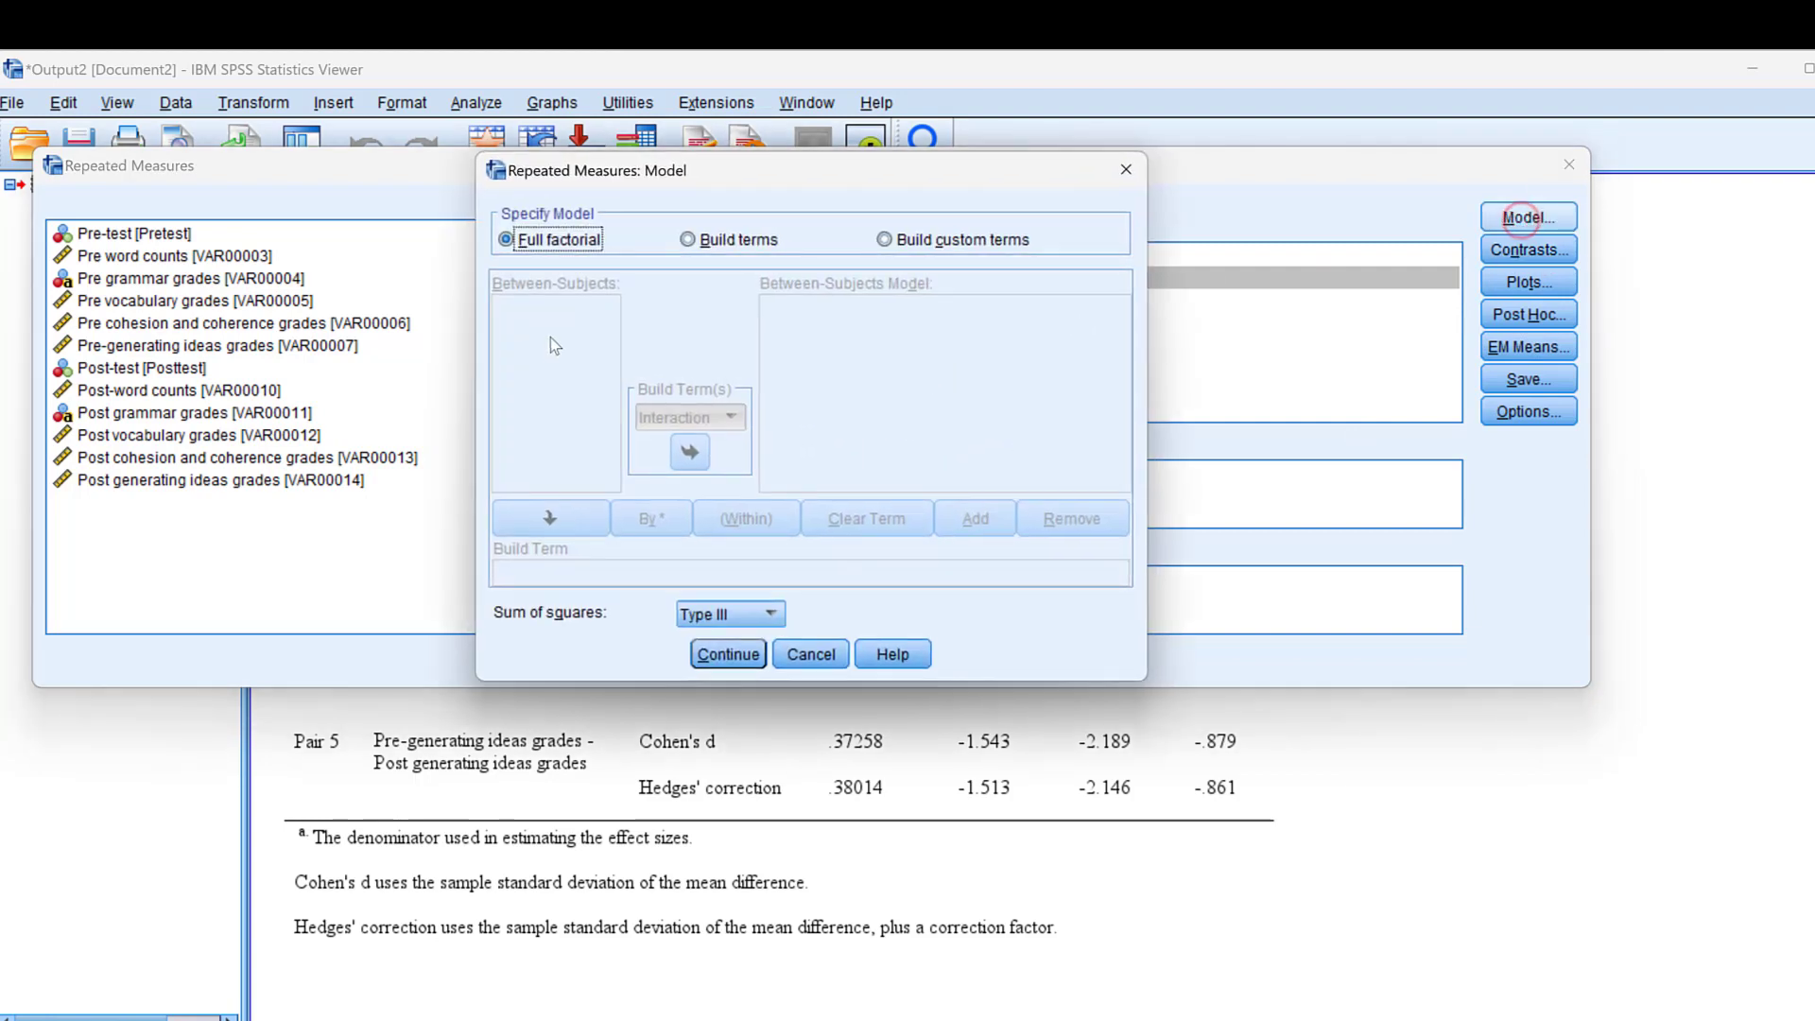
pyautogui.click(728, 654)
# Check the Save options without selecting any and run the repeated-measures analysis.
pyautogui.click(1515, 381)
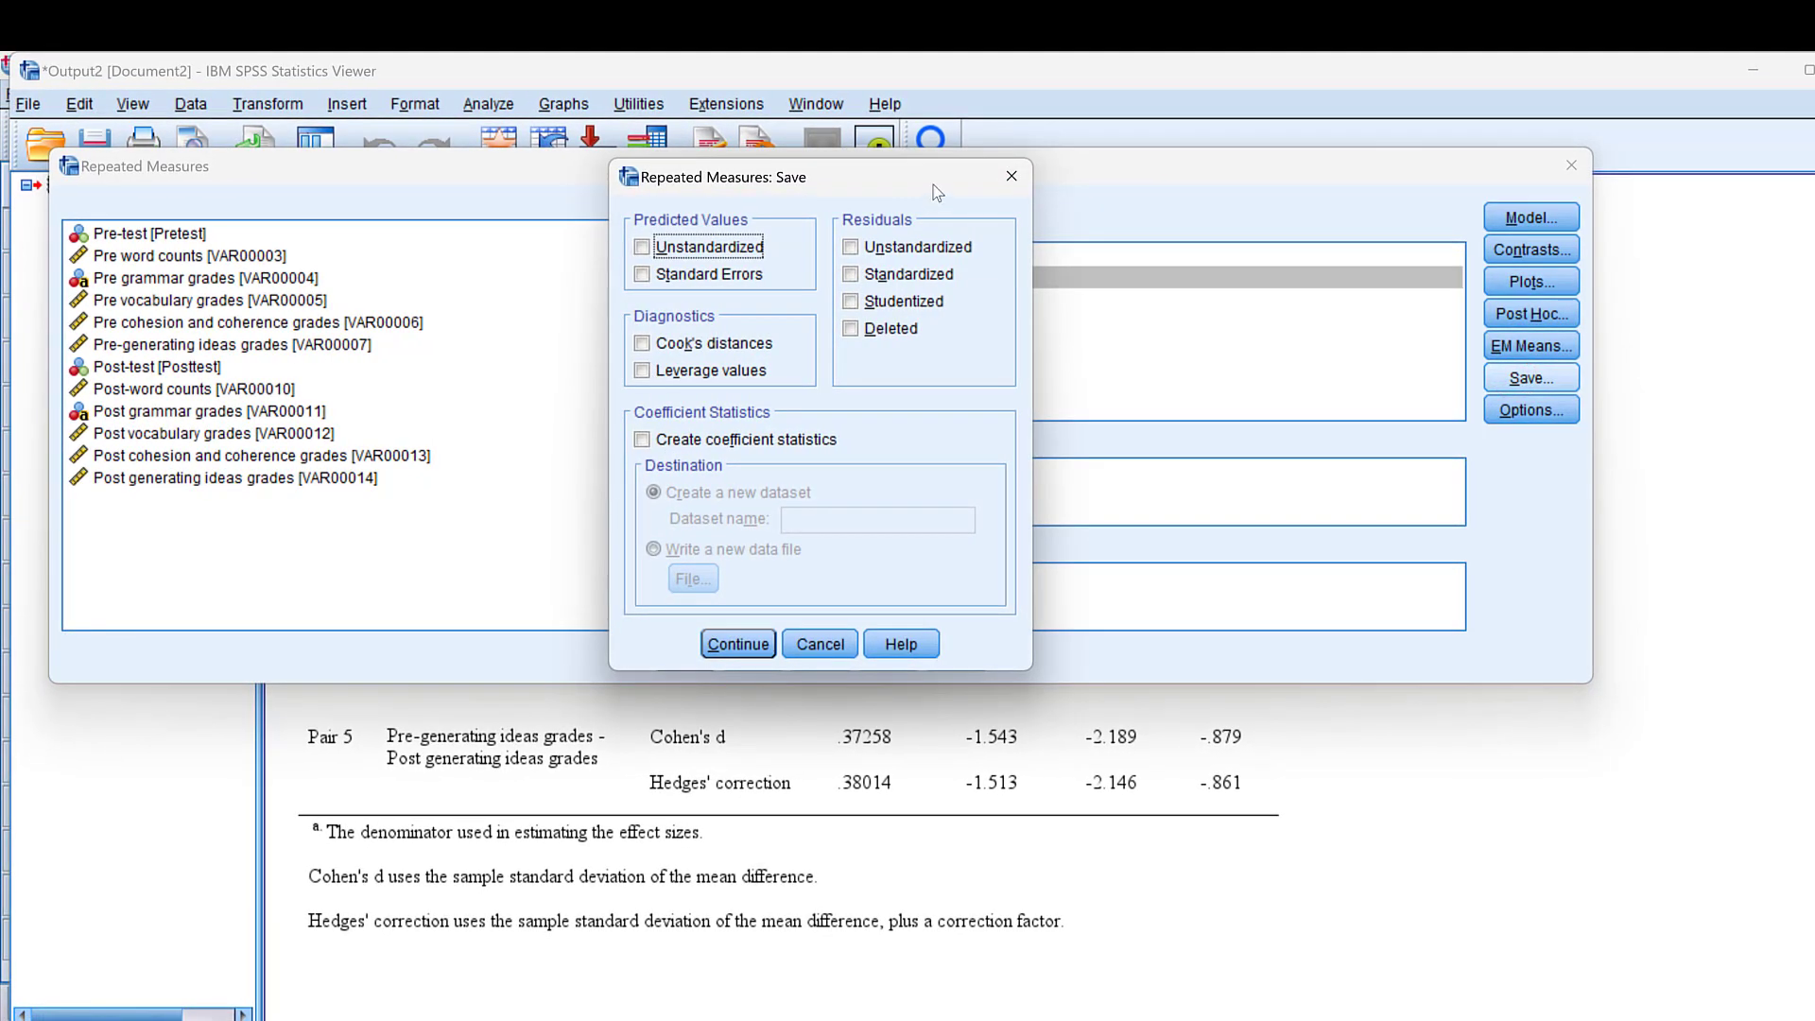
pyautogui.click(1007, 179)
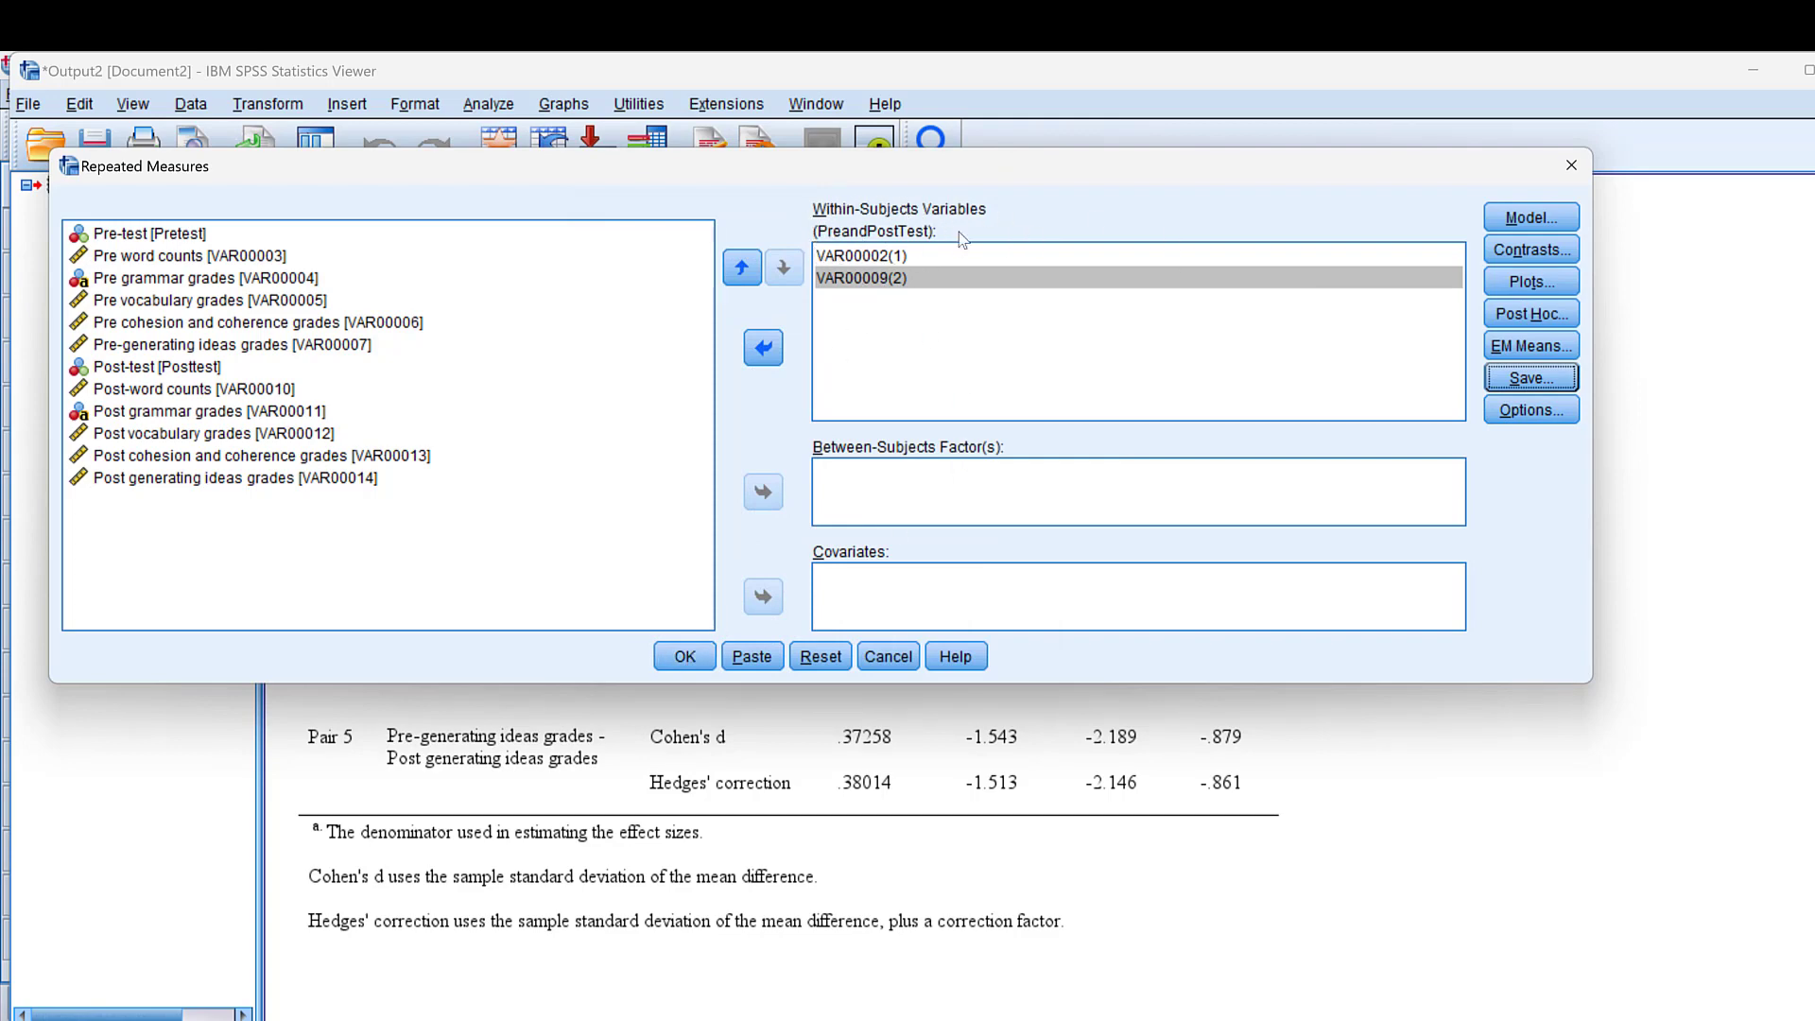
pyautogui.click(687, 658)
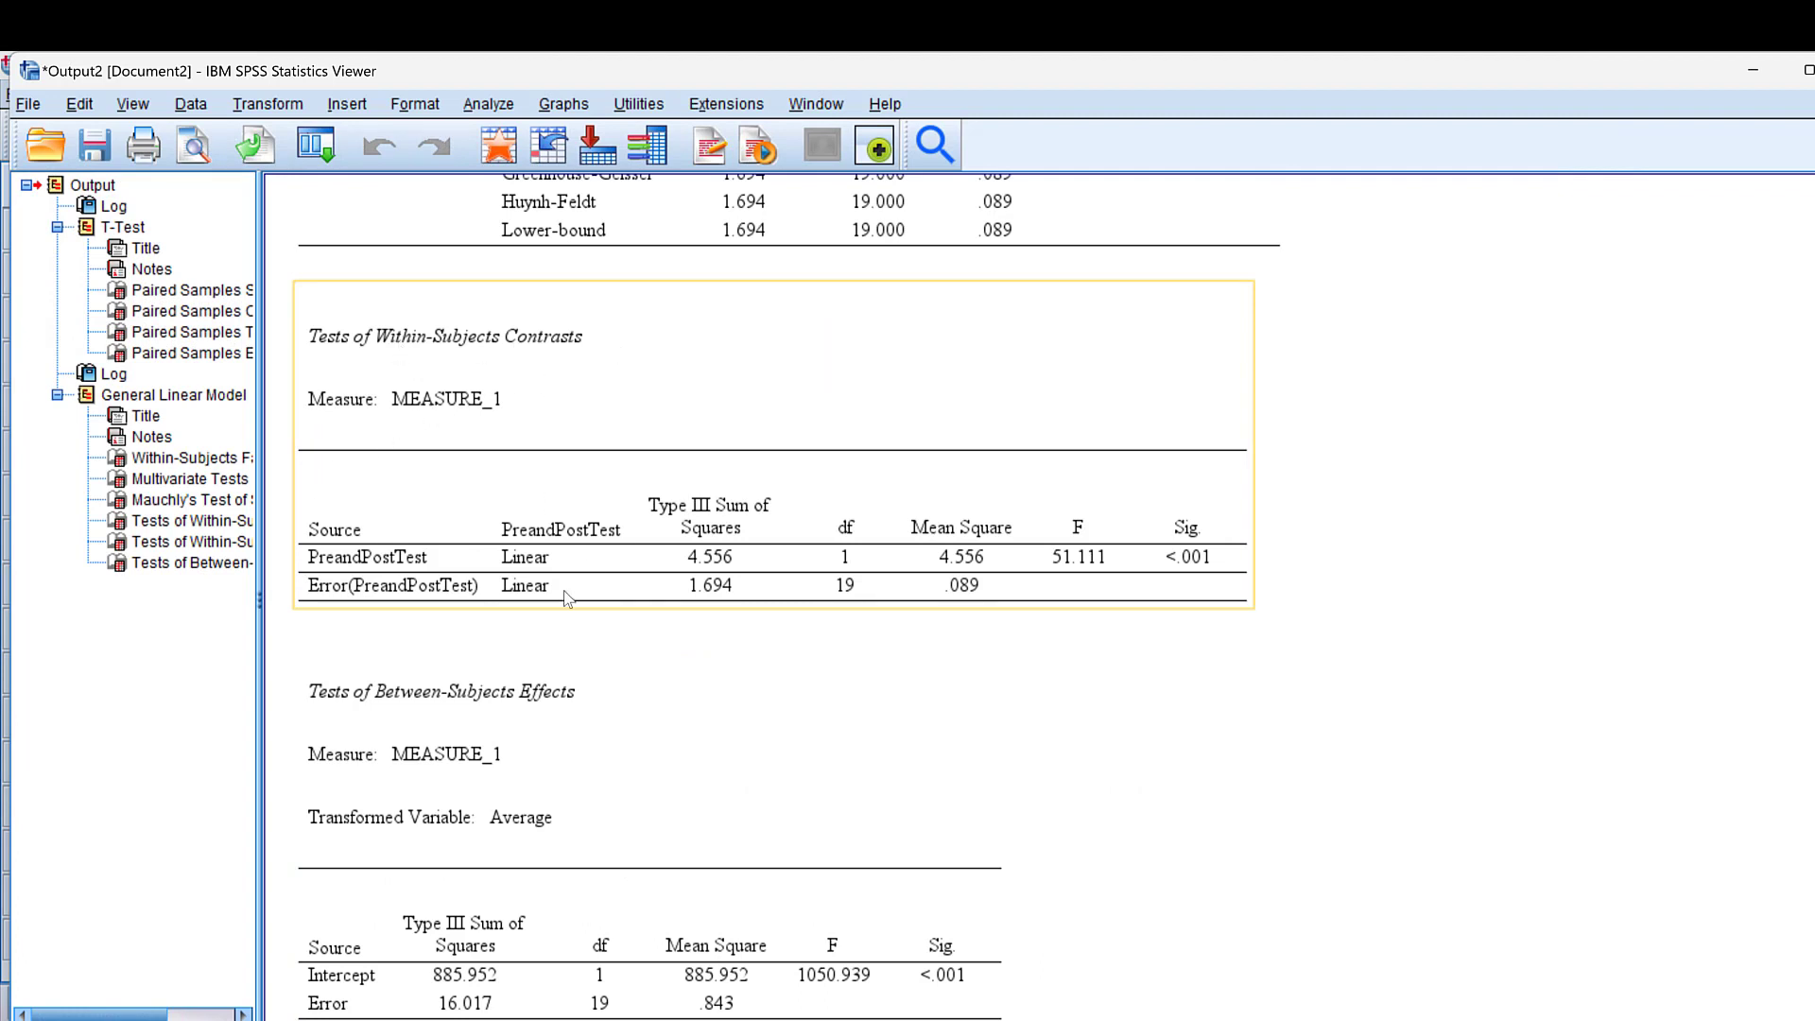
# Examine the Within-Subjects Factors, Multivariate Tests and Mauchly's Test of Sphericity tables for significance and epsilon values.
pyautogui.scroll(-1, 529, 666)
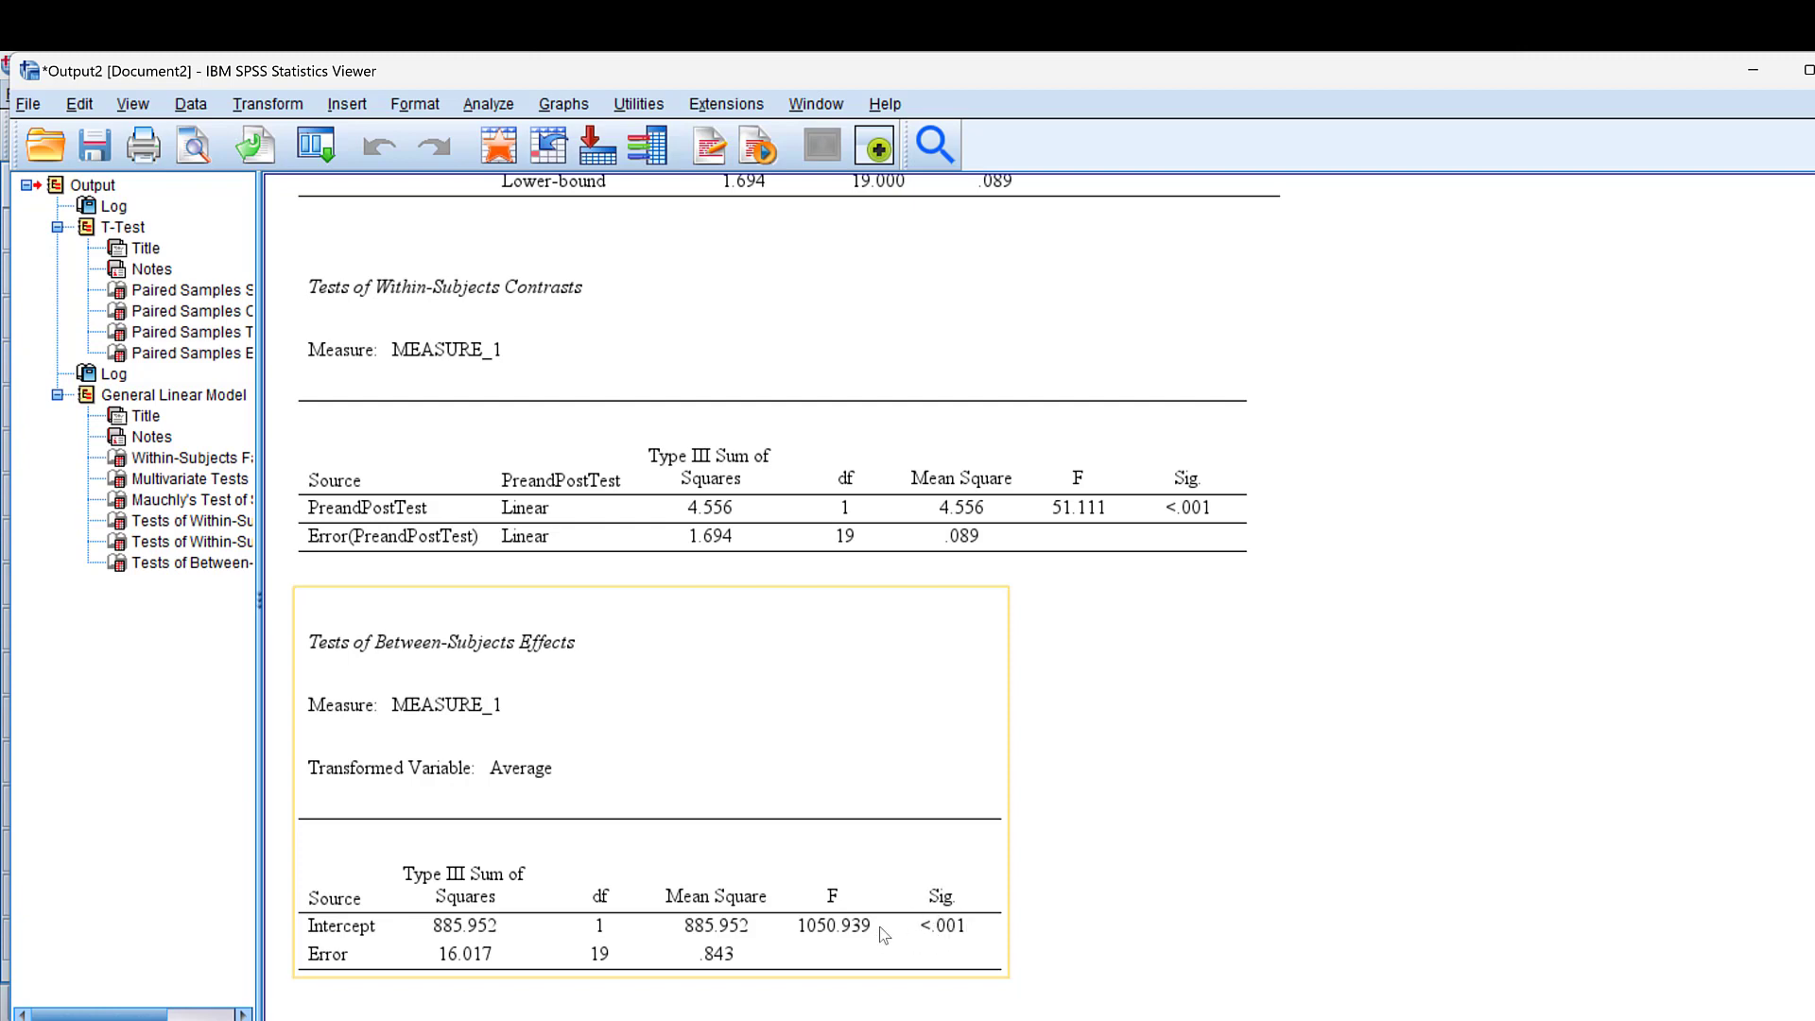
pyautogui.scroll(5, 478, 928)
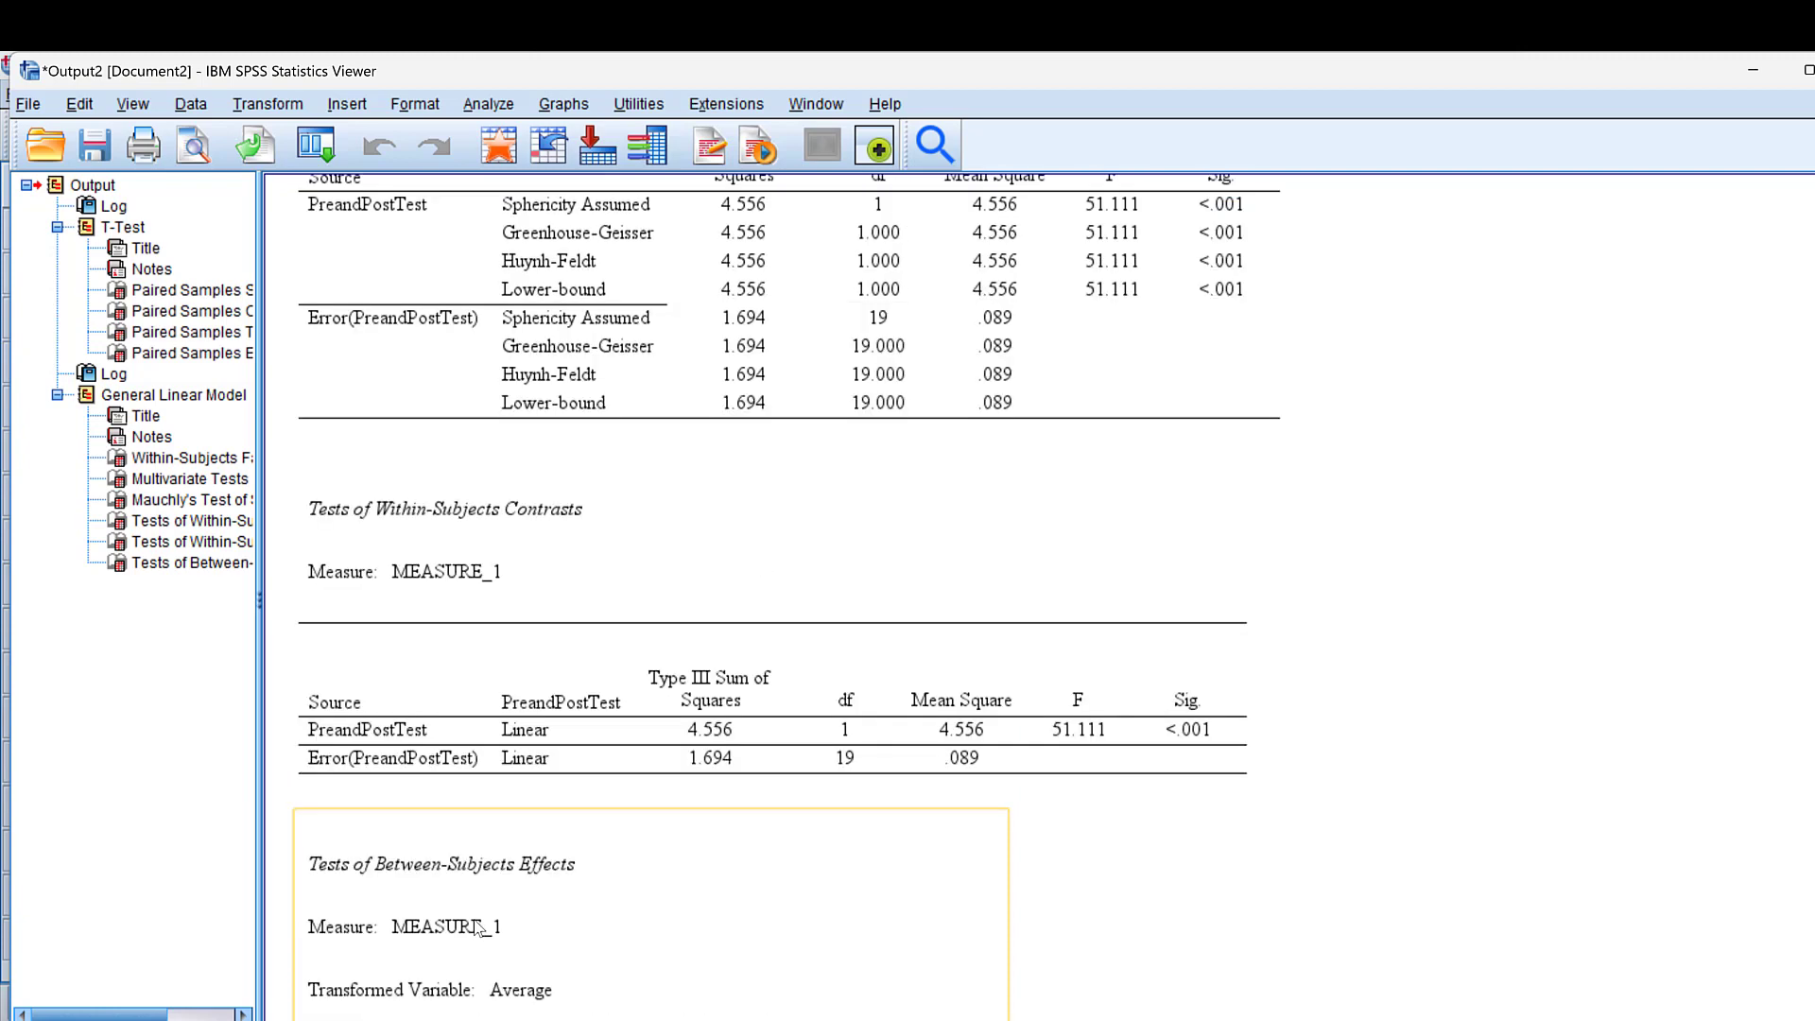
pyautogui.scroll(7, 487, 912)
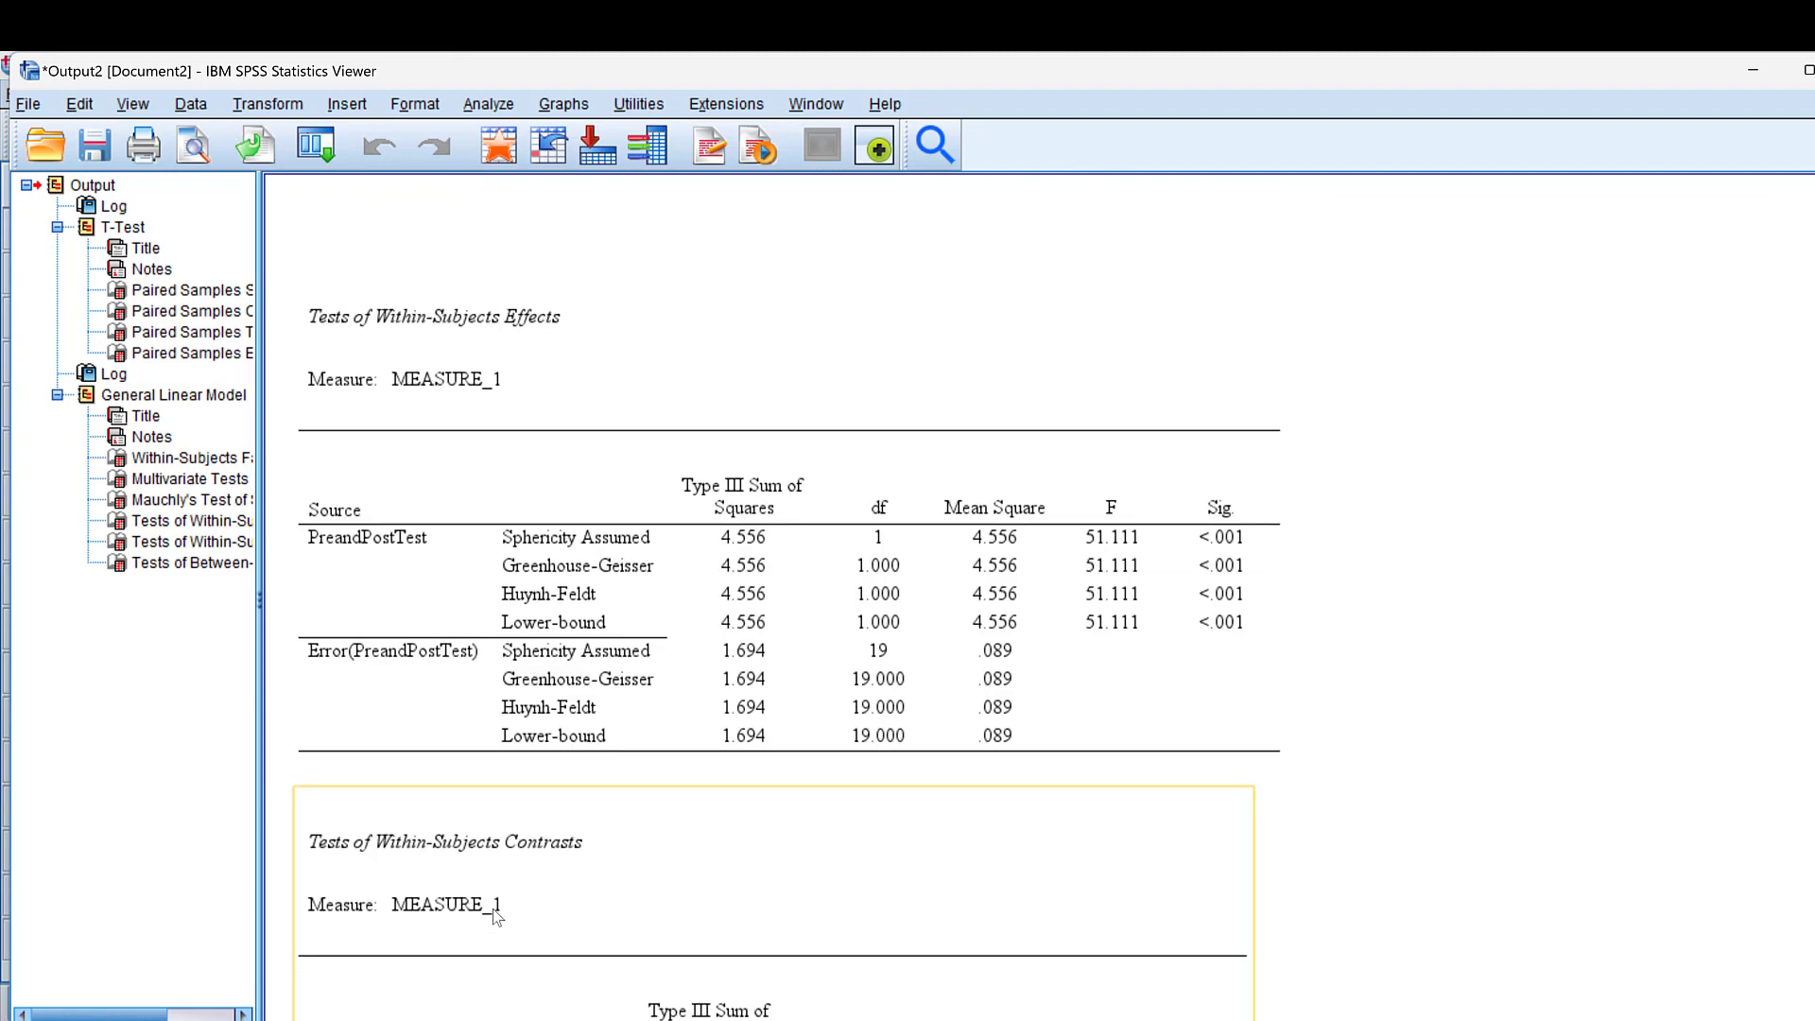
pyautogui.scroll(13, 492, 909)
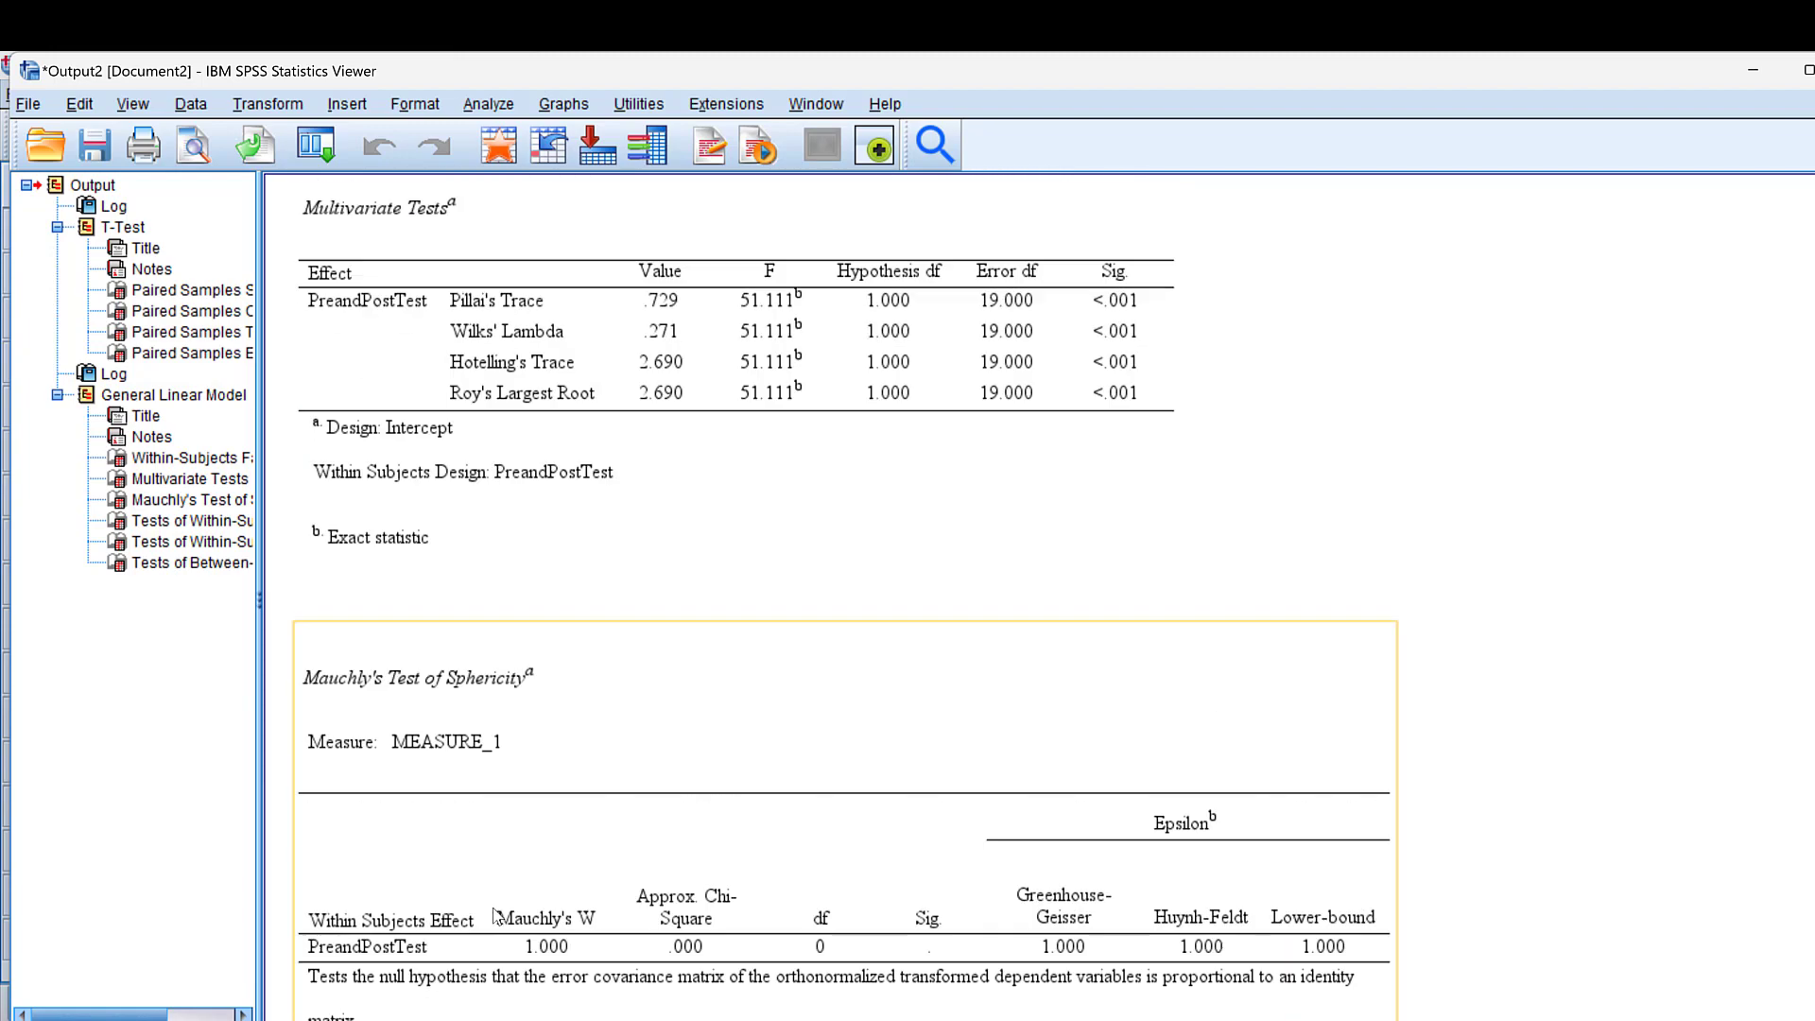
pyautogui.scroll(5, 563, 679)
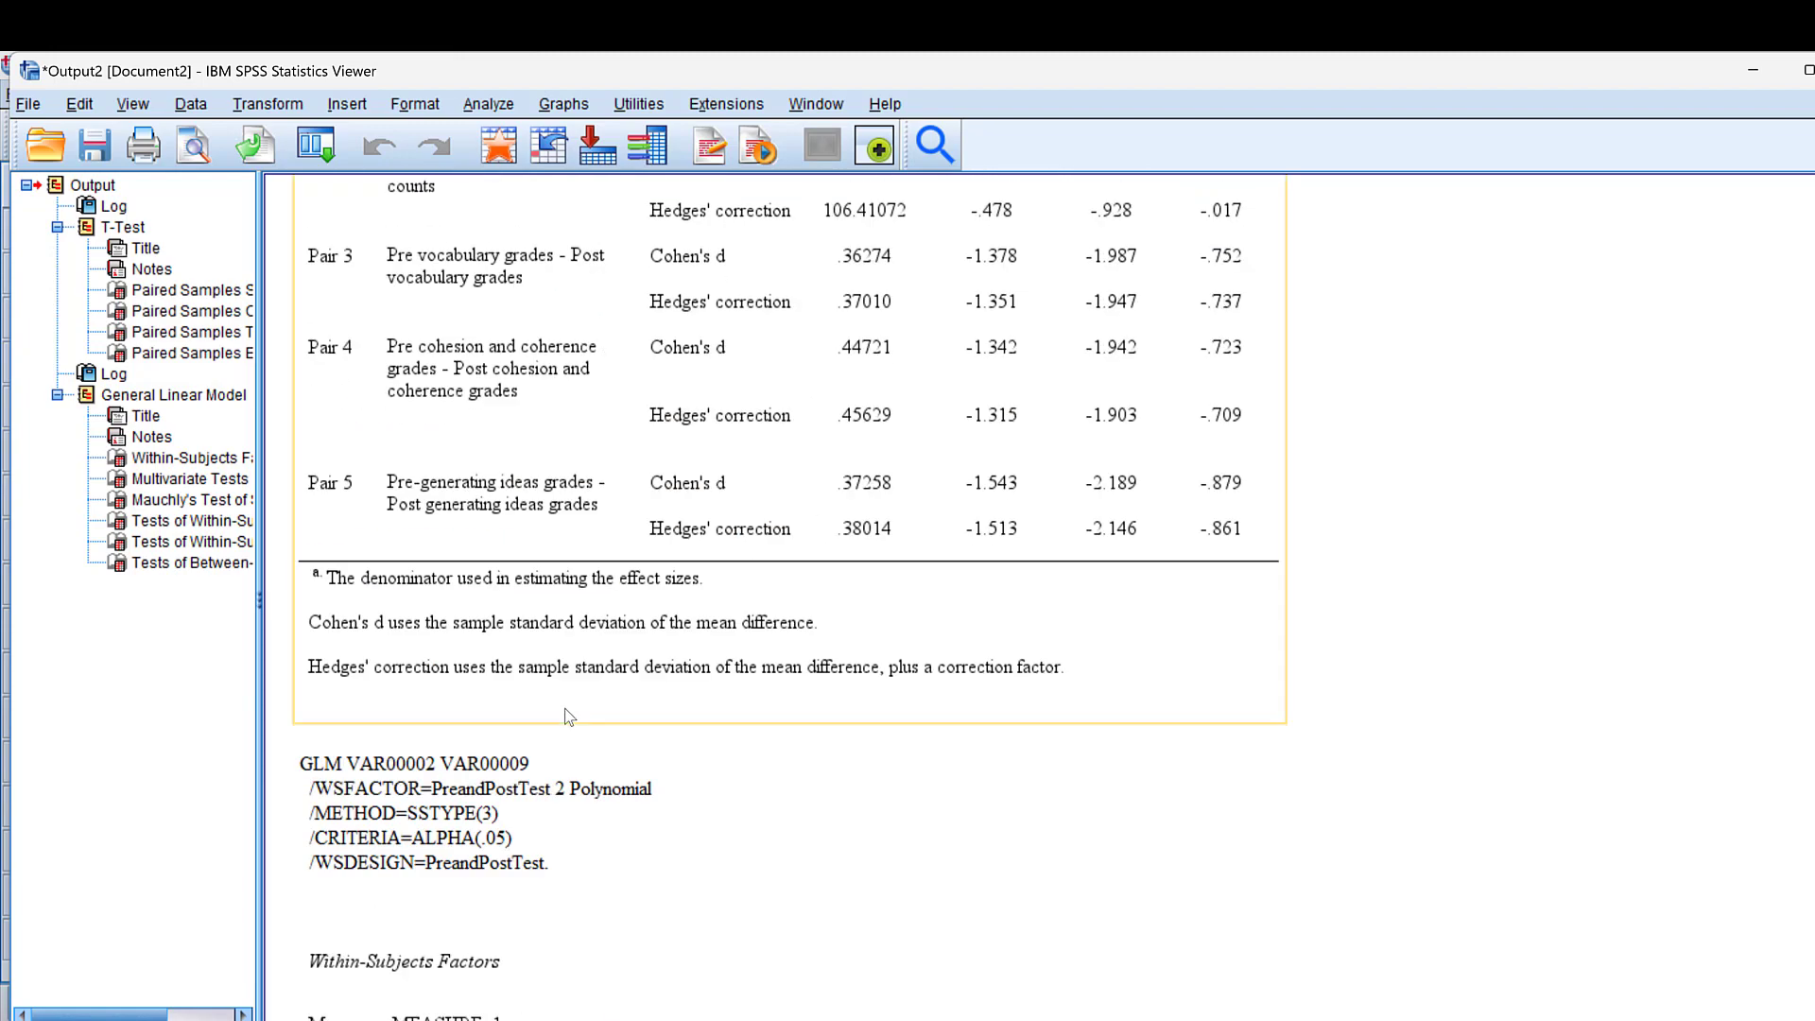
pyautogui.scroll(-7, 564, 707)
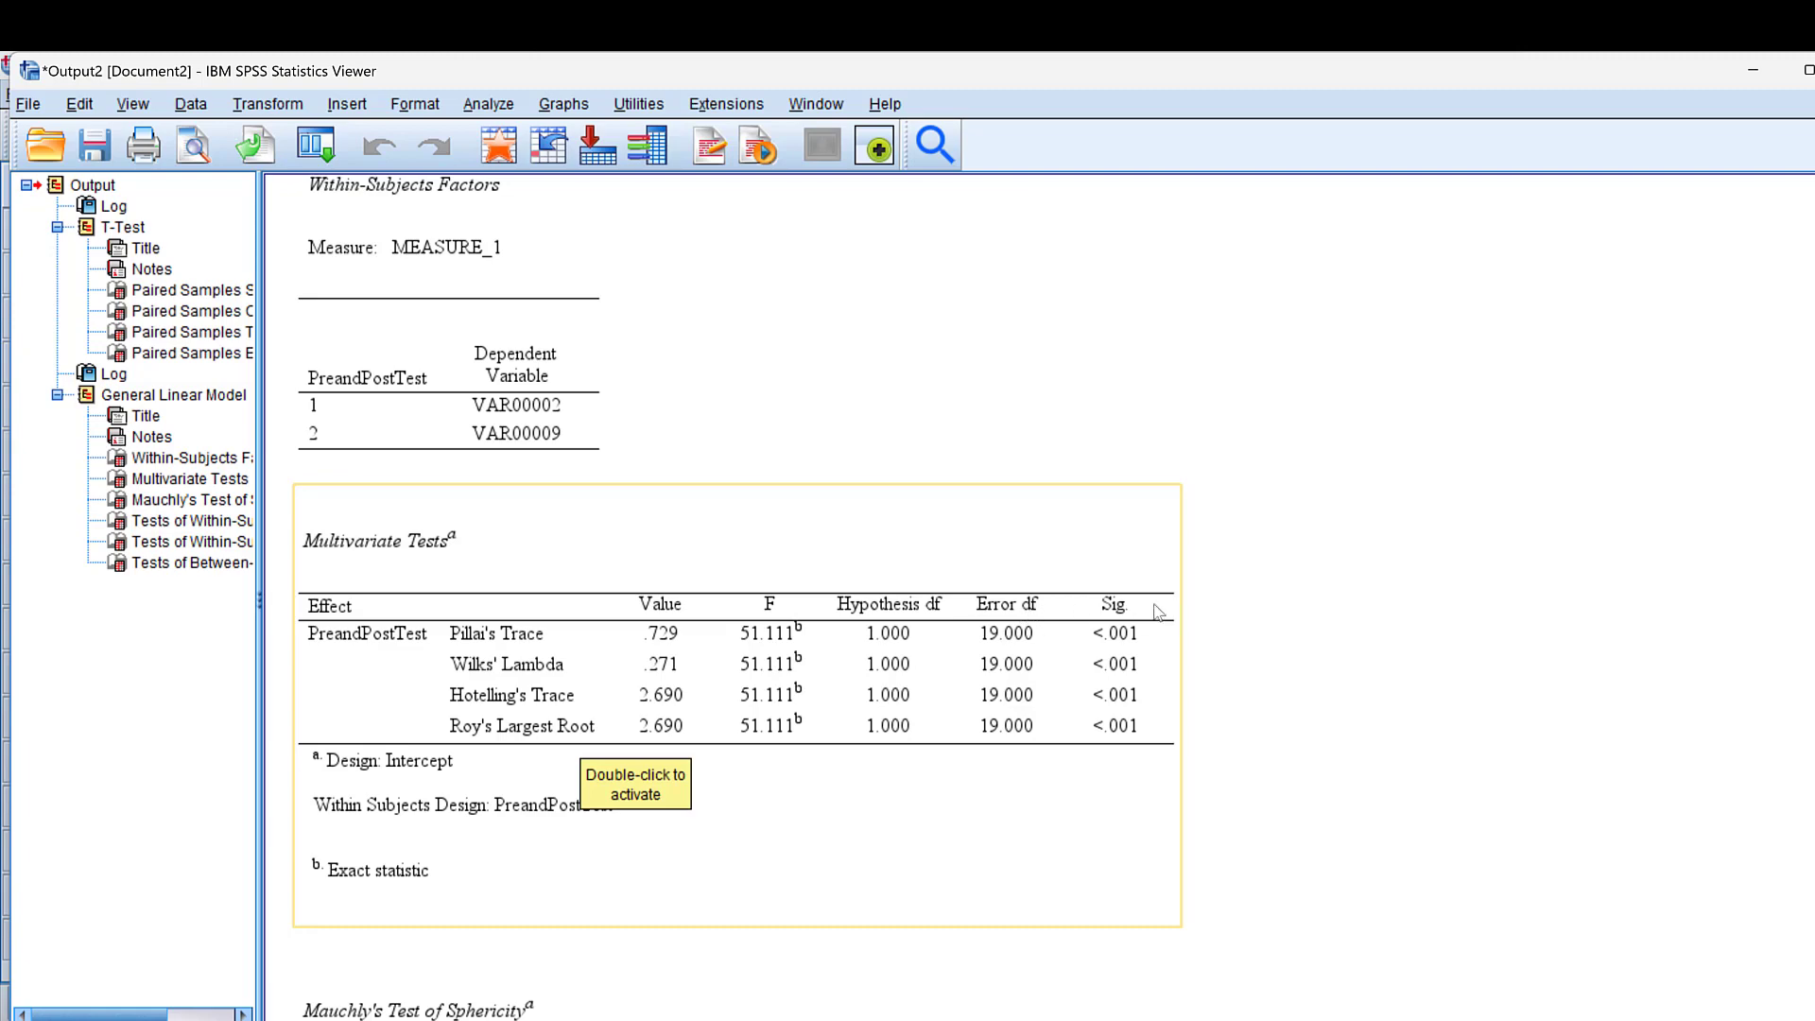
pyautogui.scroll(-6, 798, 734)
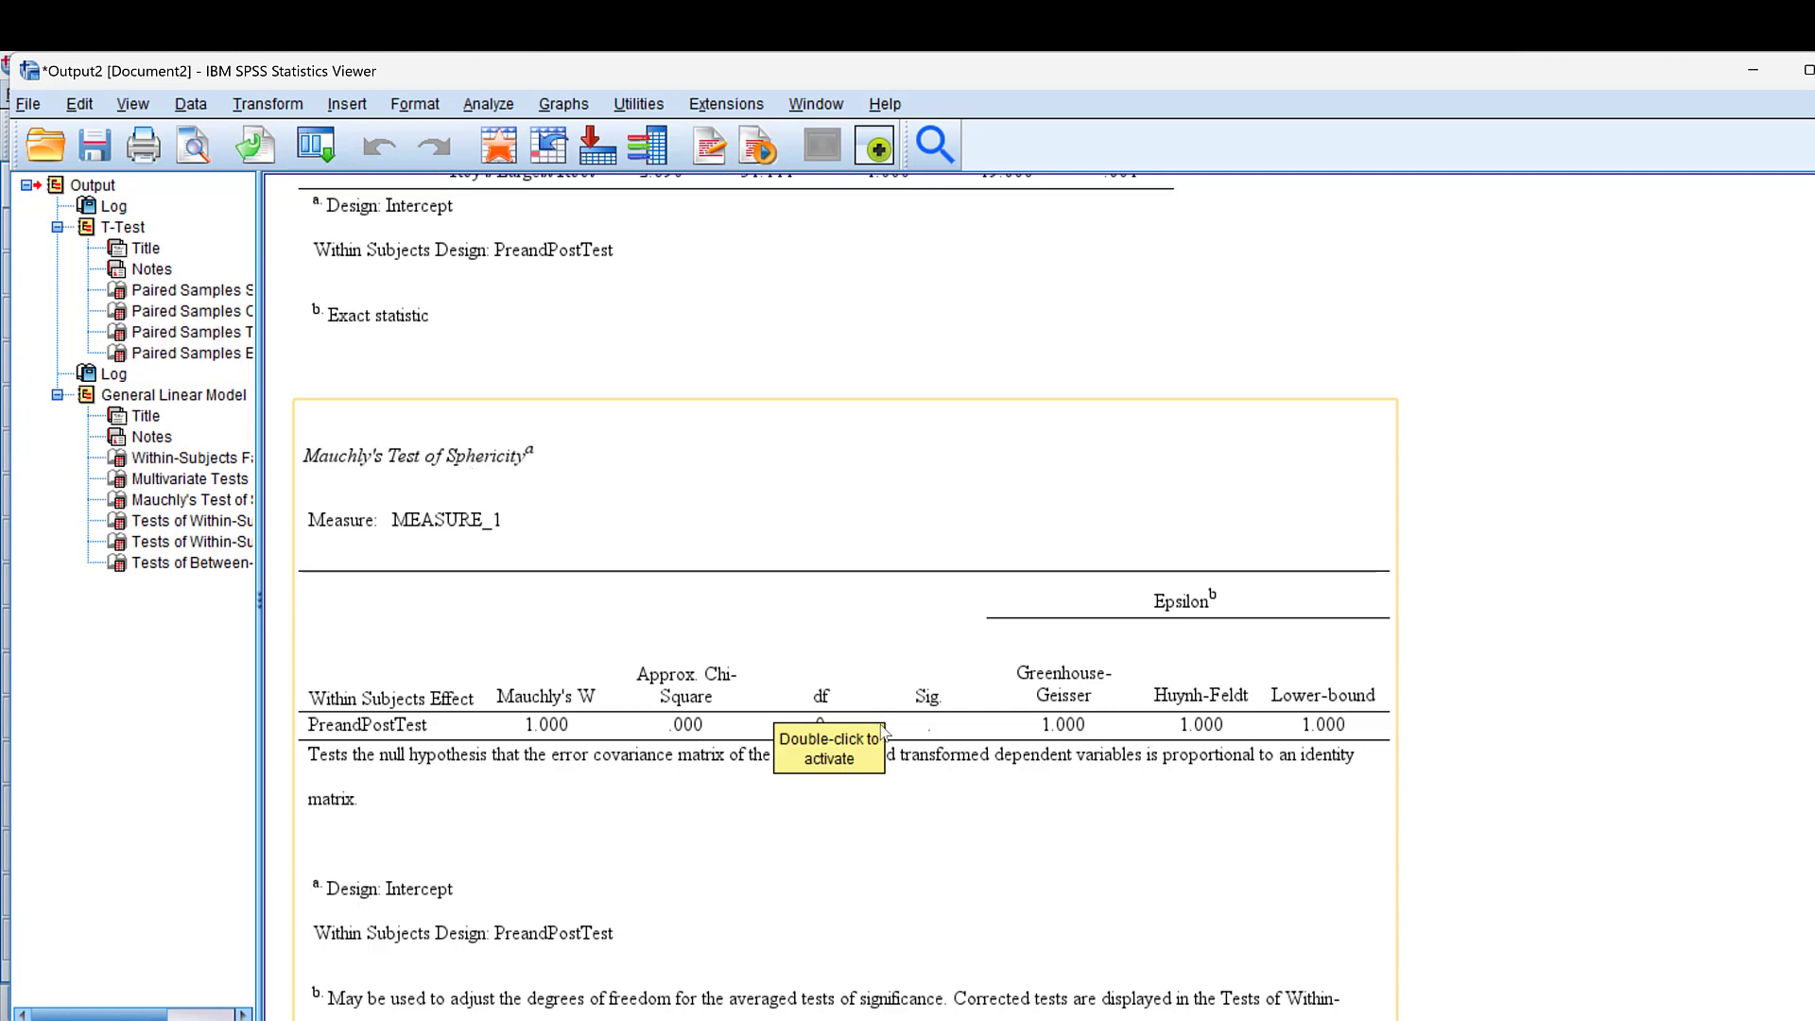
pyautogui.scroll(-1, 974, 718)
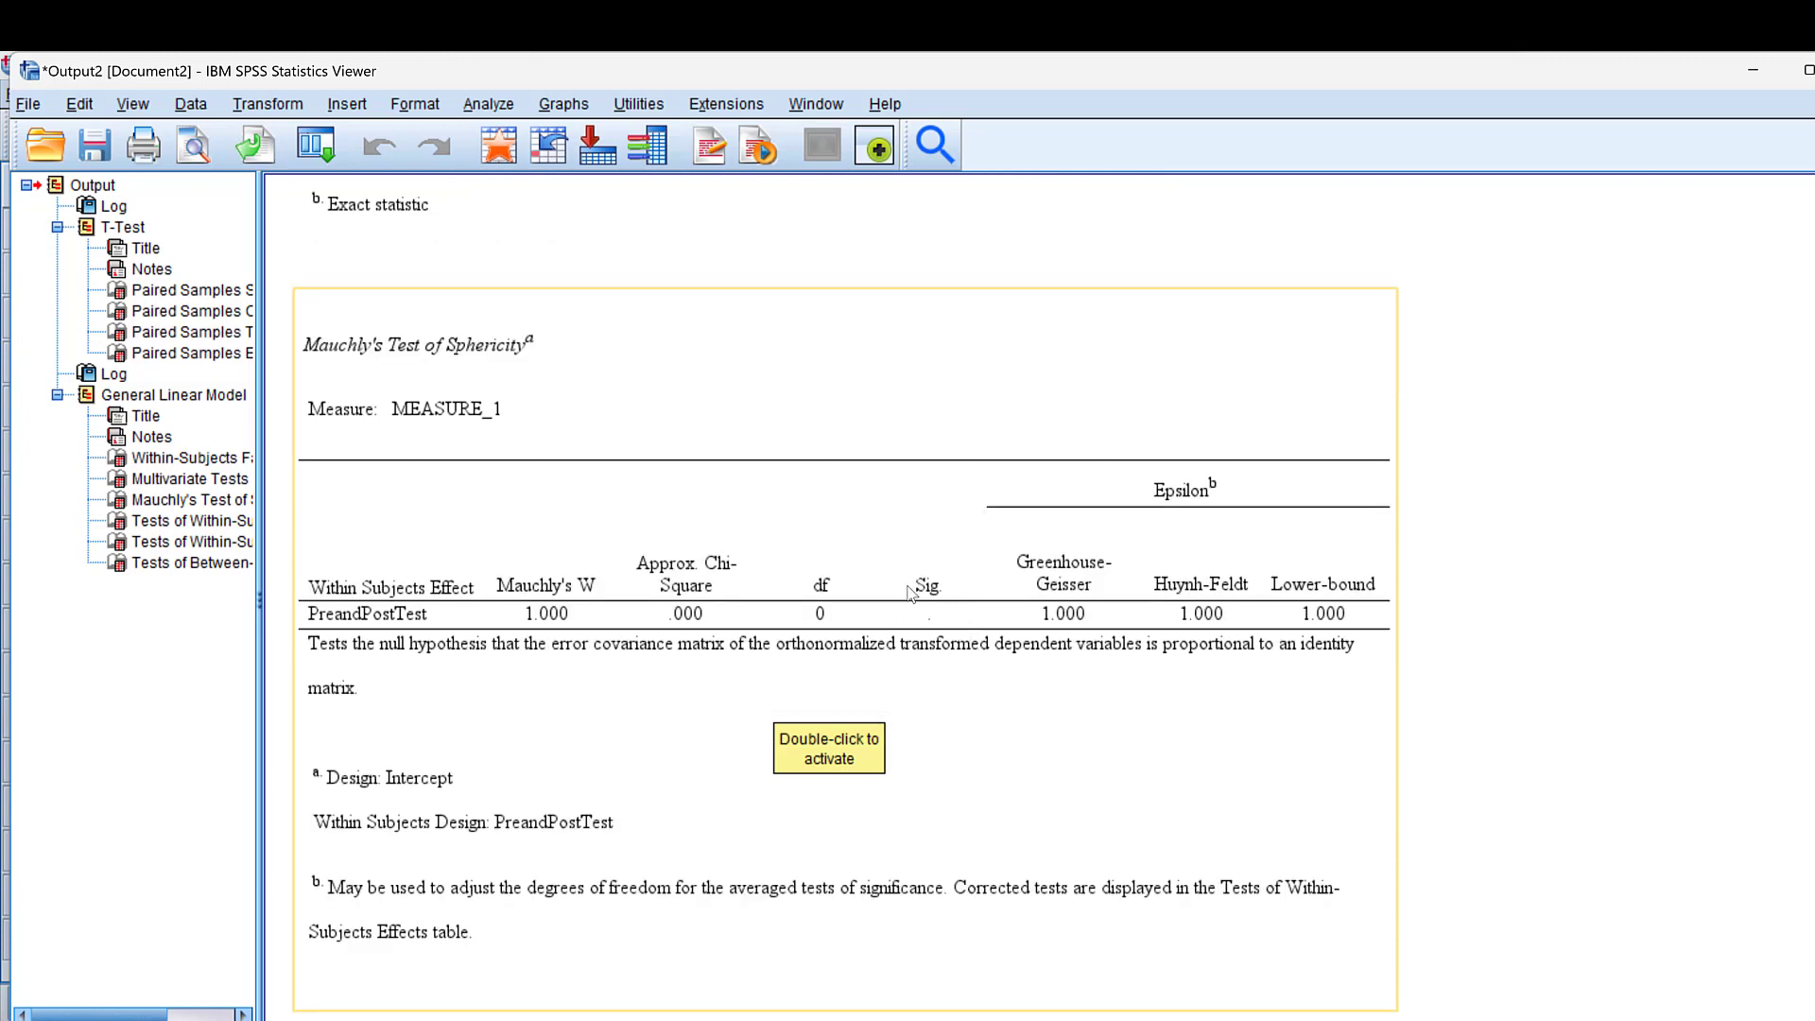
pyautogui.scroll(-1, 1096, 525)
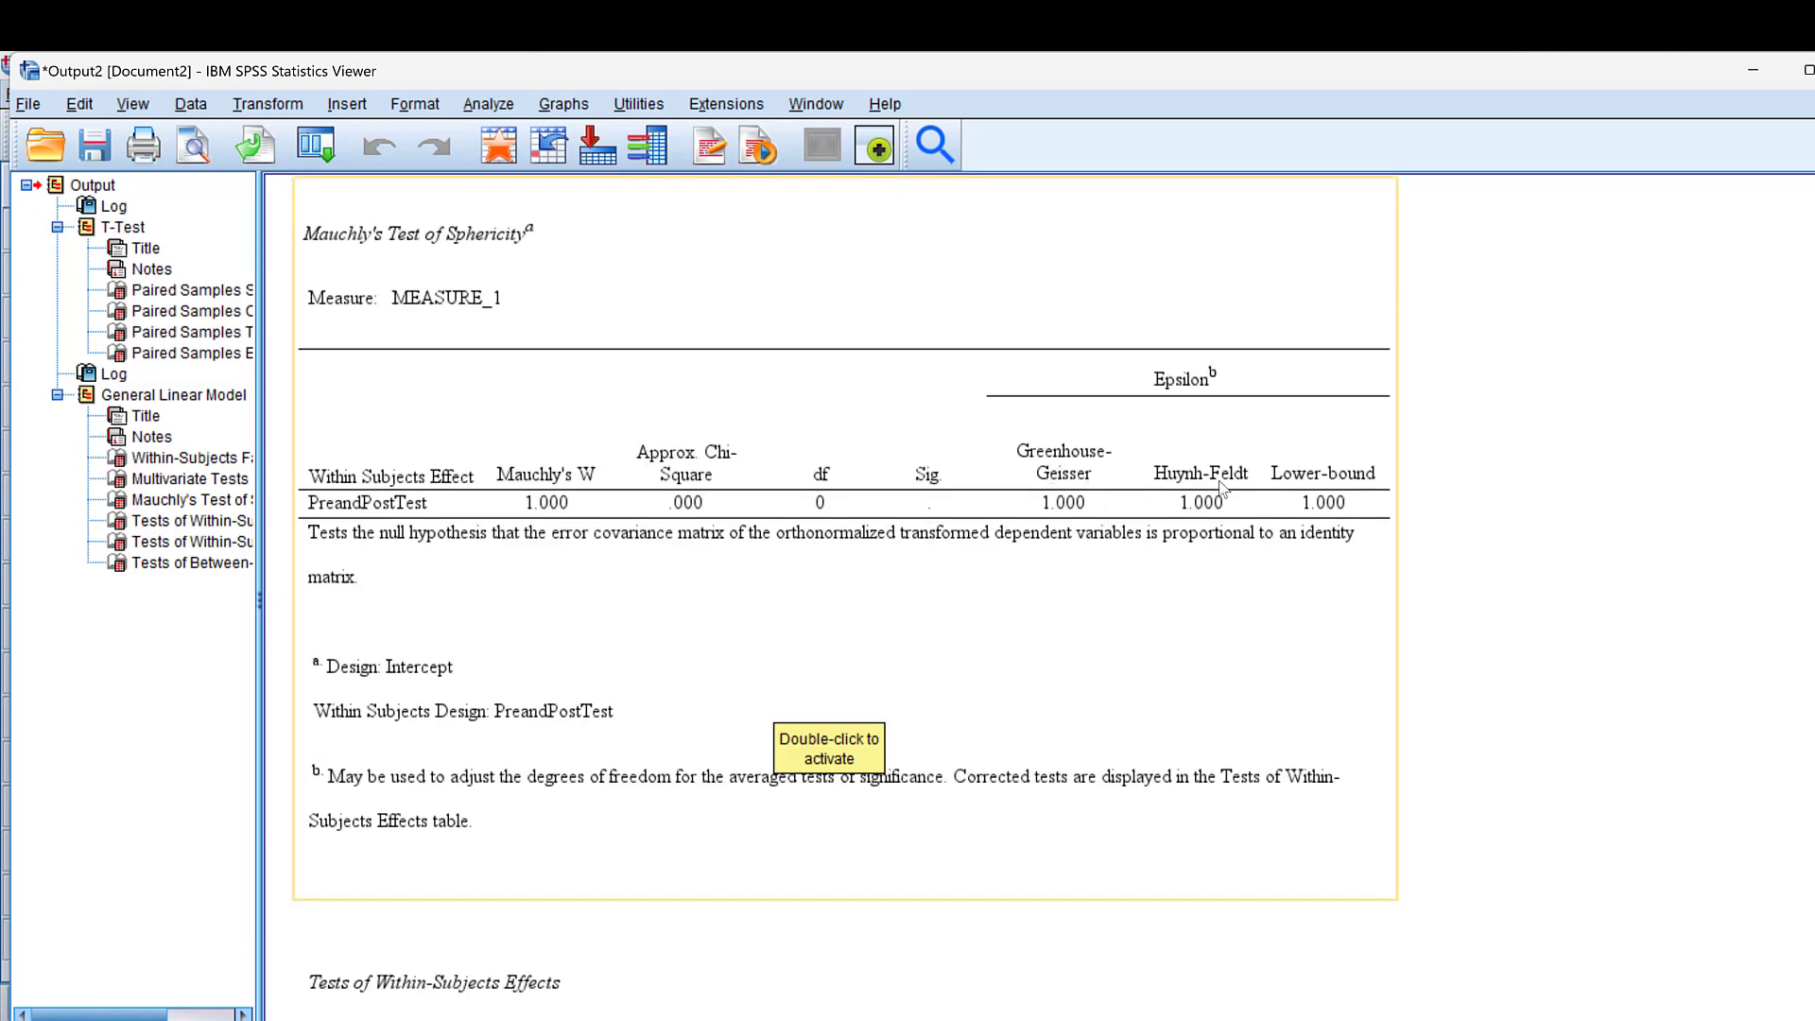
# Examine the Tests of Within-Subjects Effects, Within-Subjects Contrasts and Between-Subjects Effects tables for F and significance values.
pyautogui.scroll(-2, 631, 507)
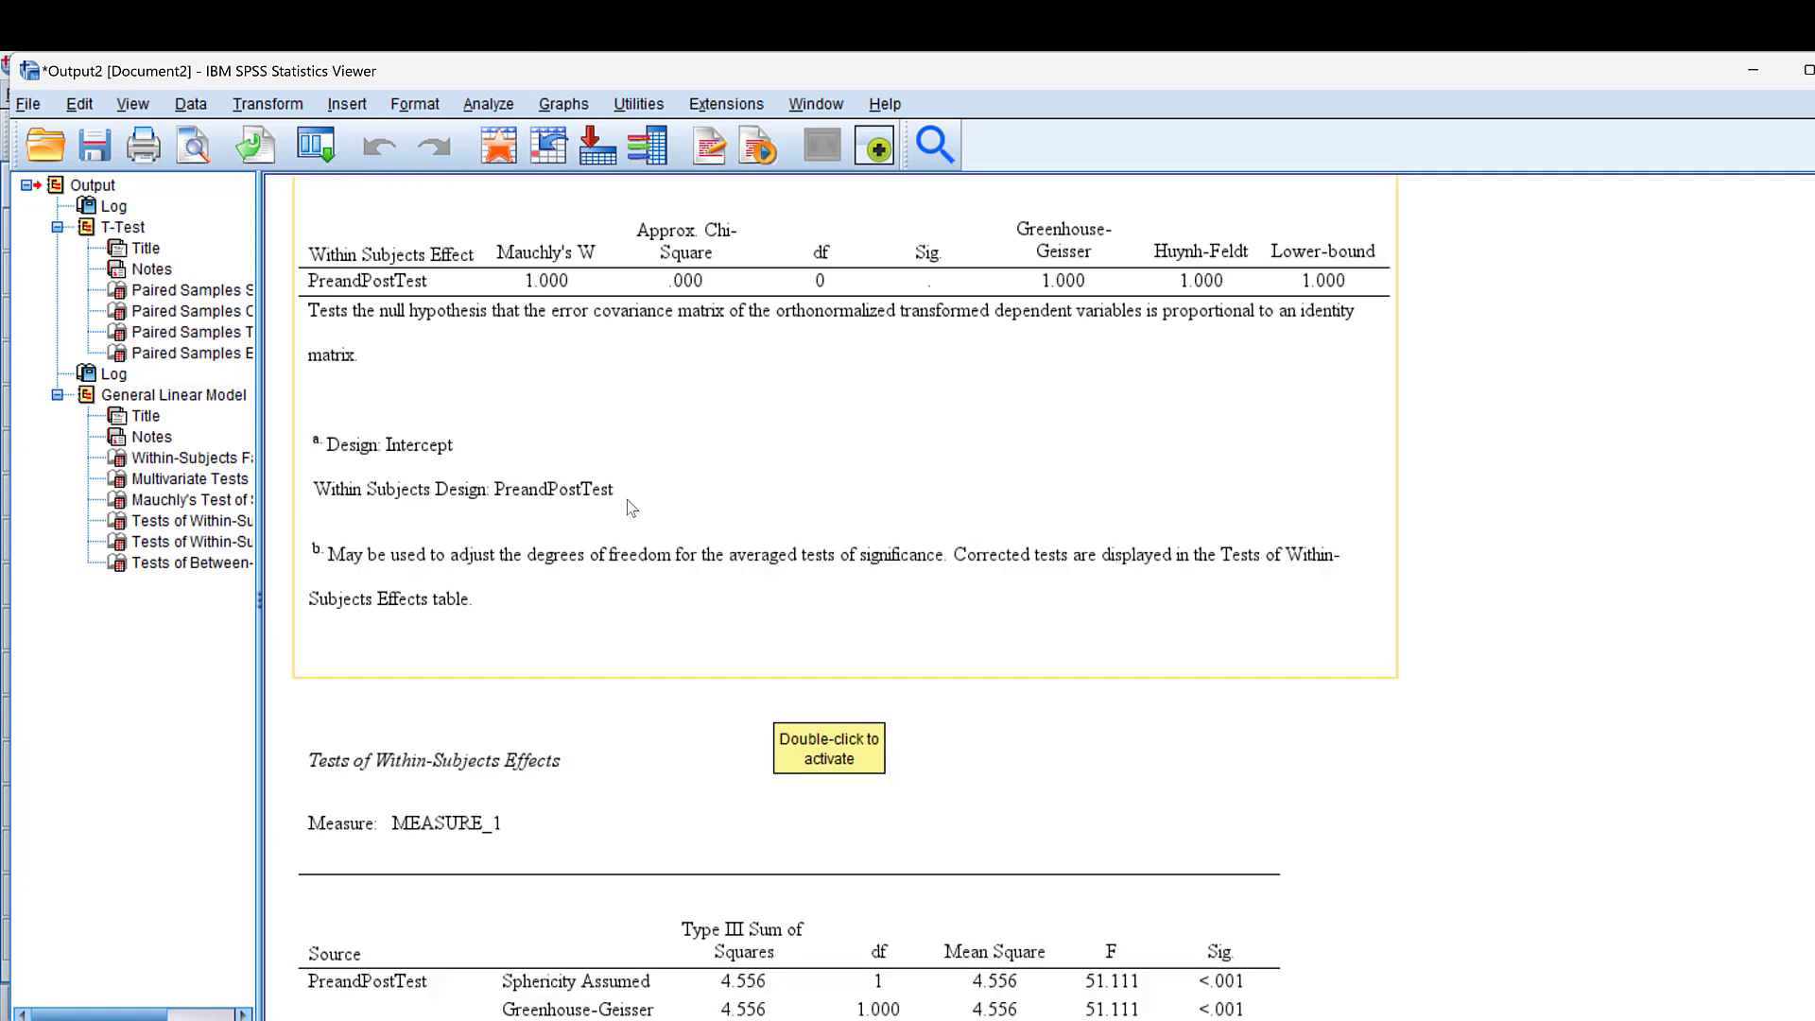
pyautogui.scroll(-5, 631, 508)
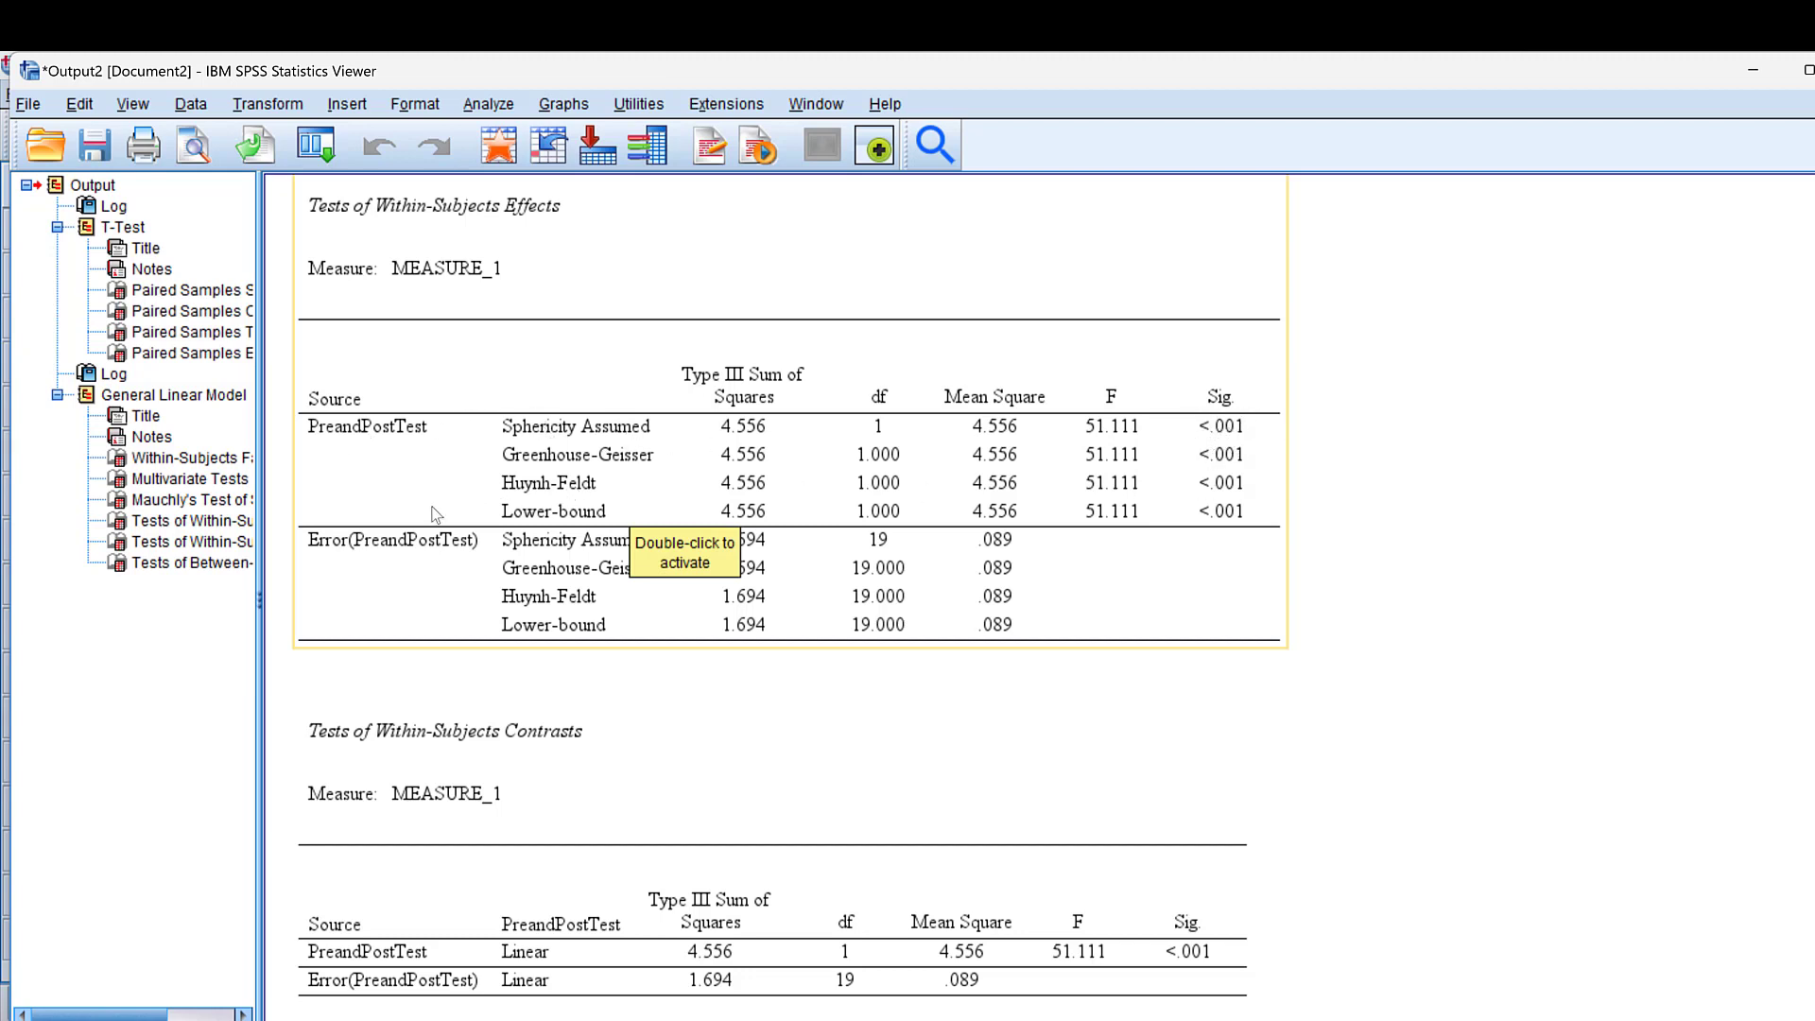
pyautogui.scroll(-2, 473, 732)
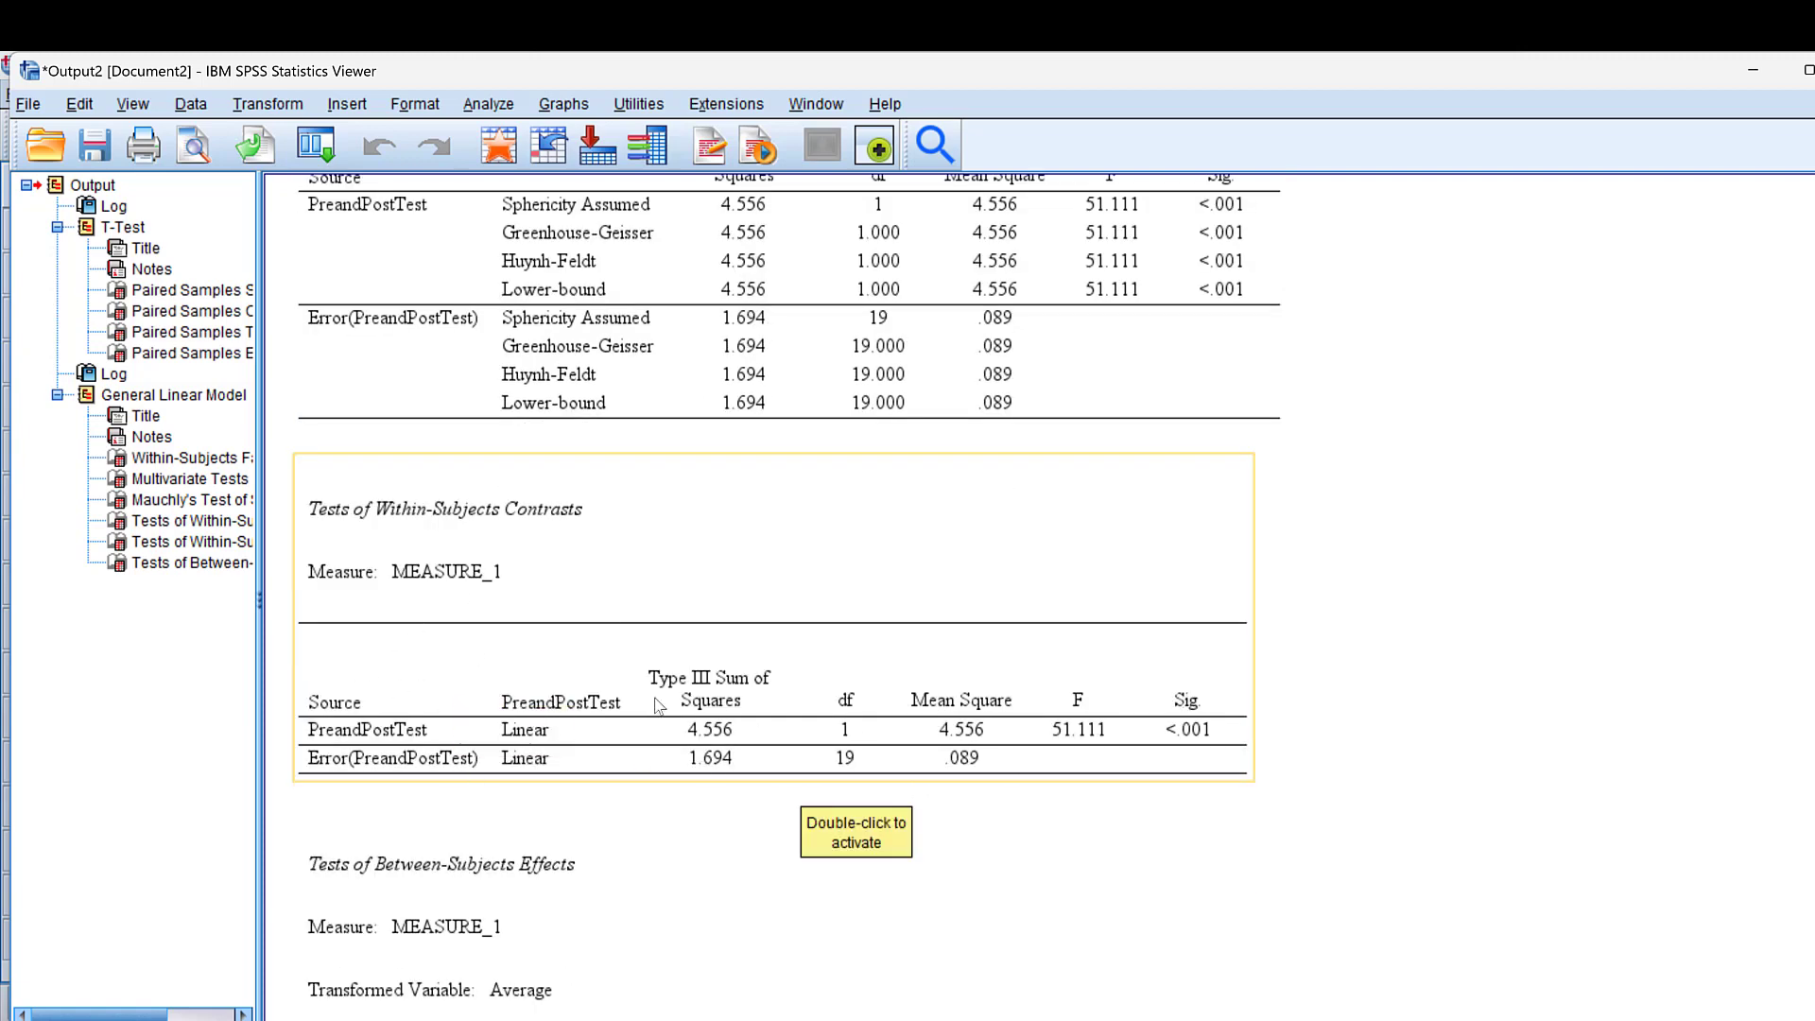
pyautogui.scroll(-1, 659, 705)
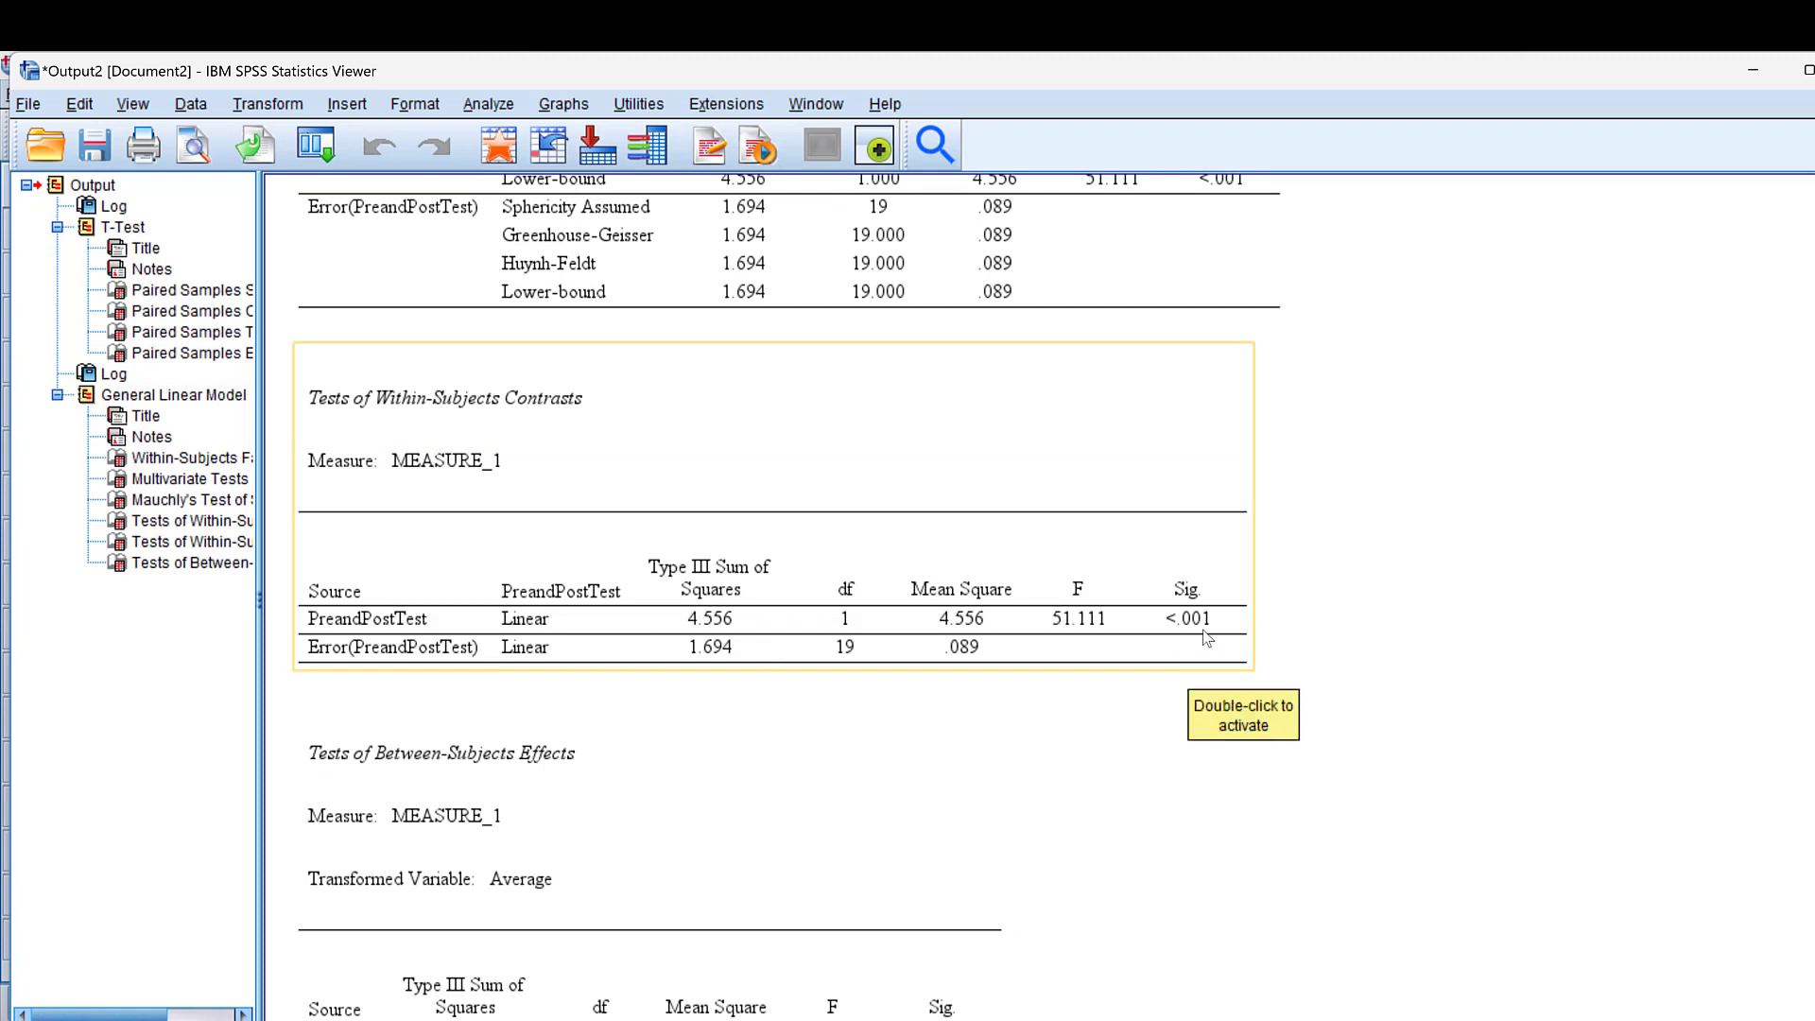
pyautogui.scroll(-1, 1191, 623)
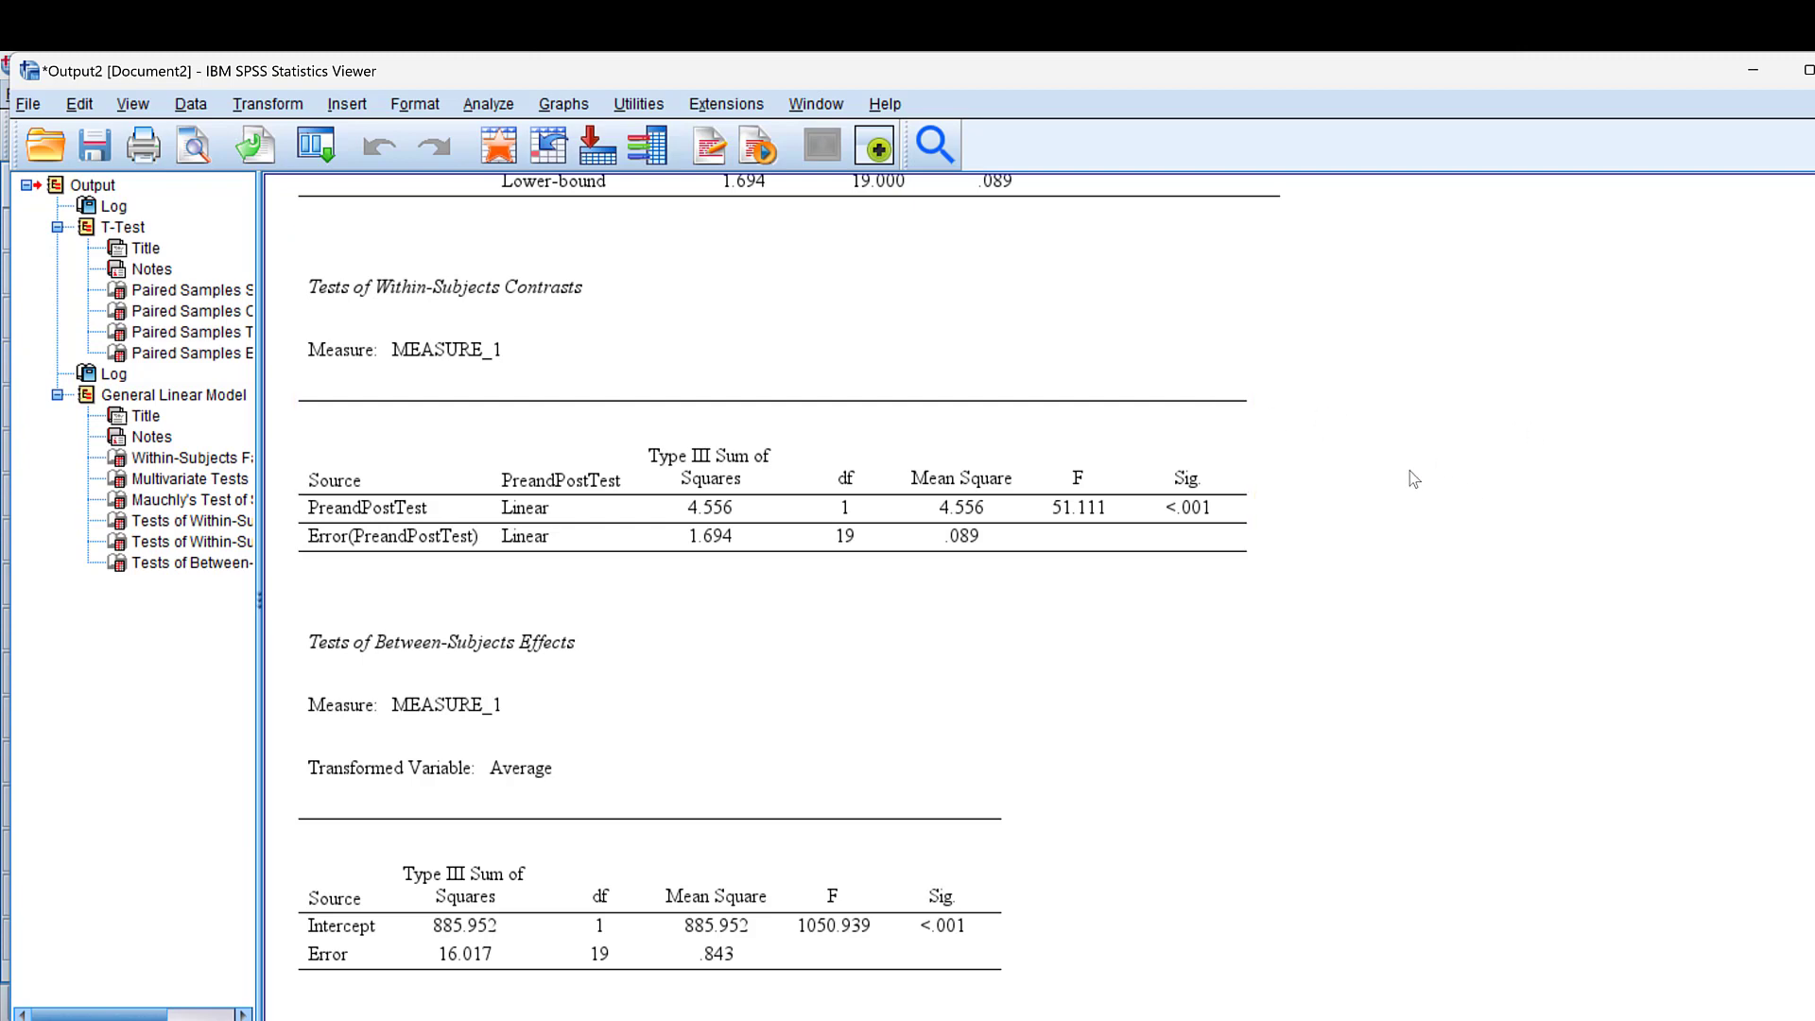
# Review the paired-samples t test output again, including the effect sizes, paired differences and correlations tables.
pyautogui.click(489, 106)
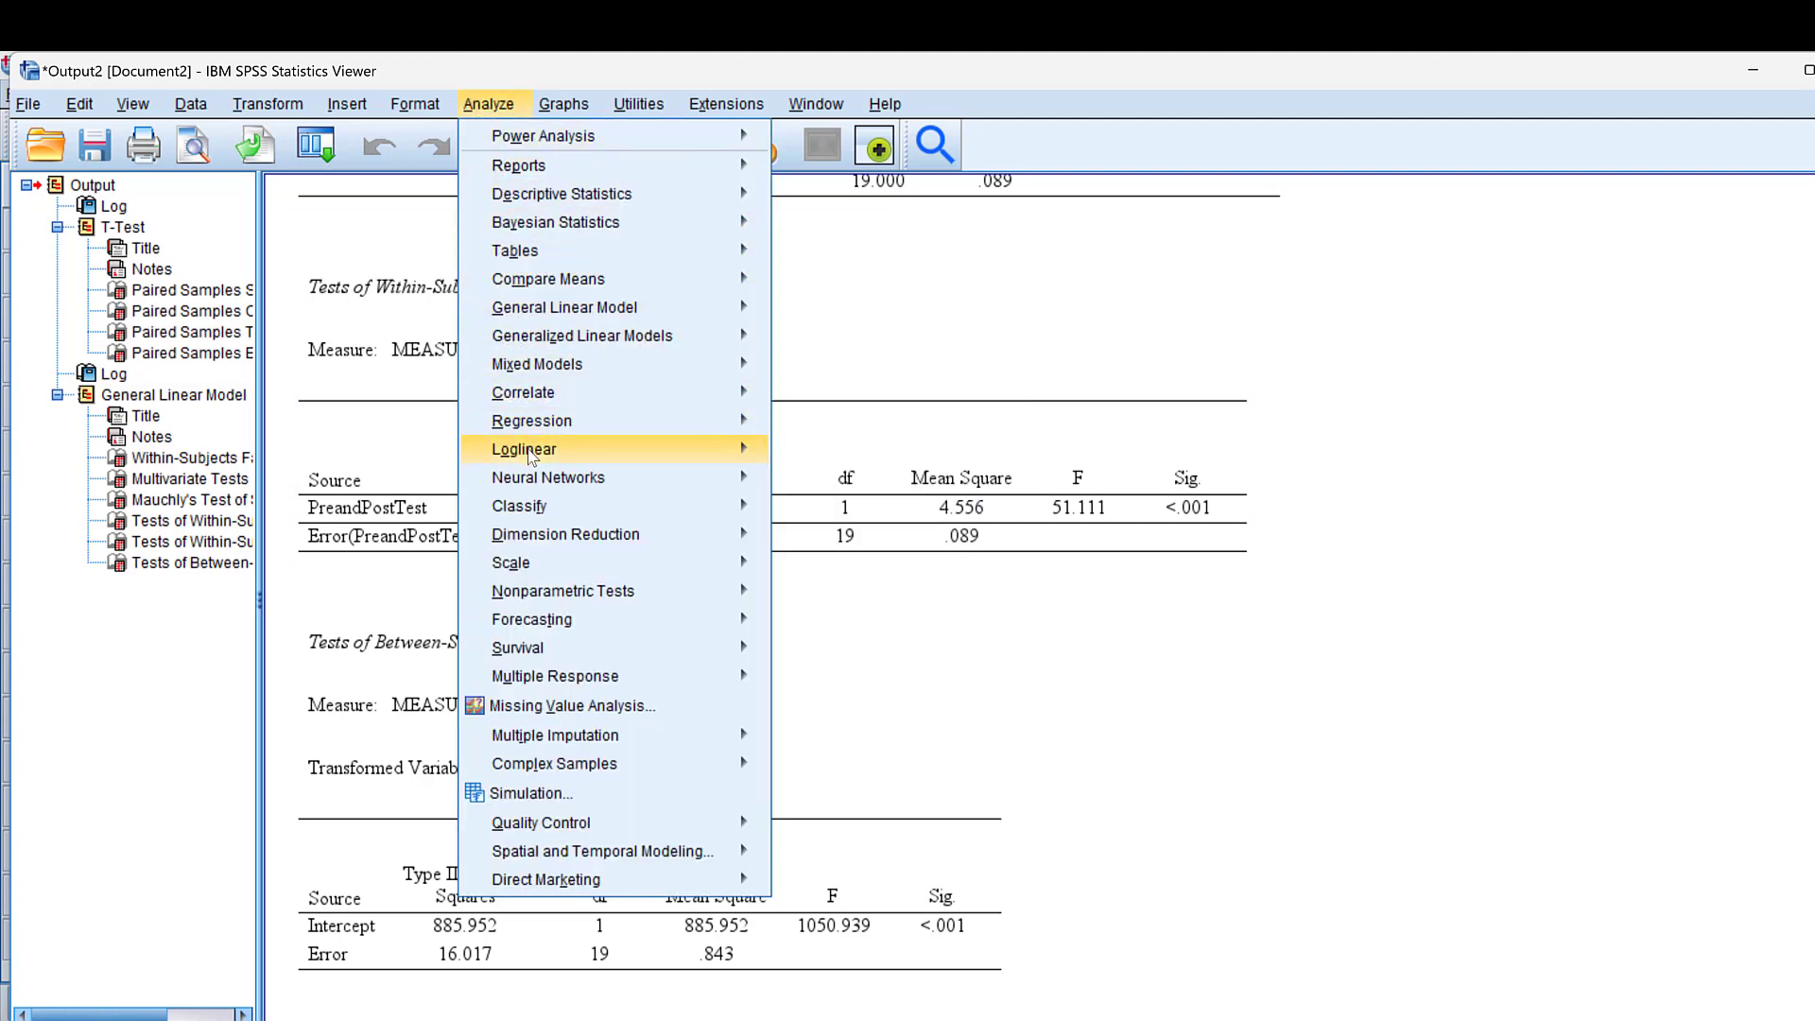
pyautogui.scroll(15, 1592, 393)
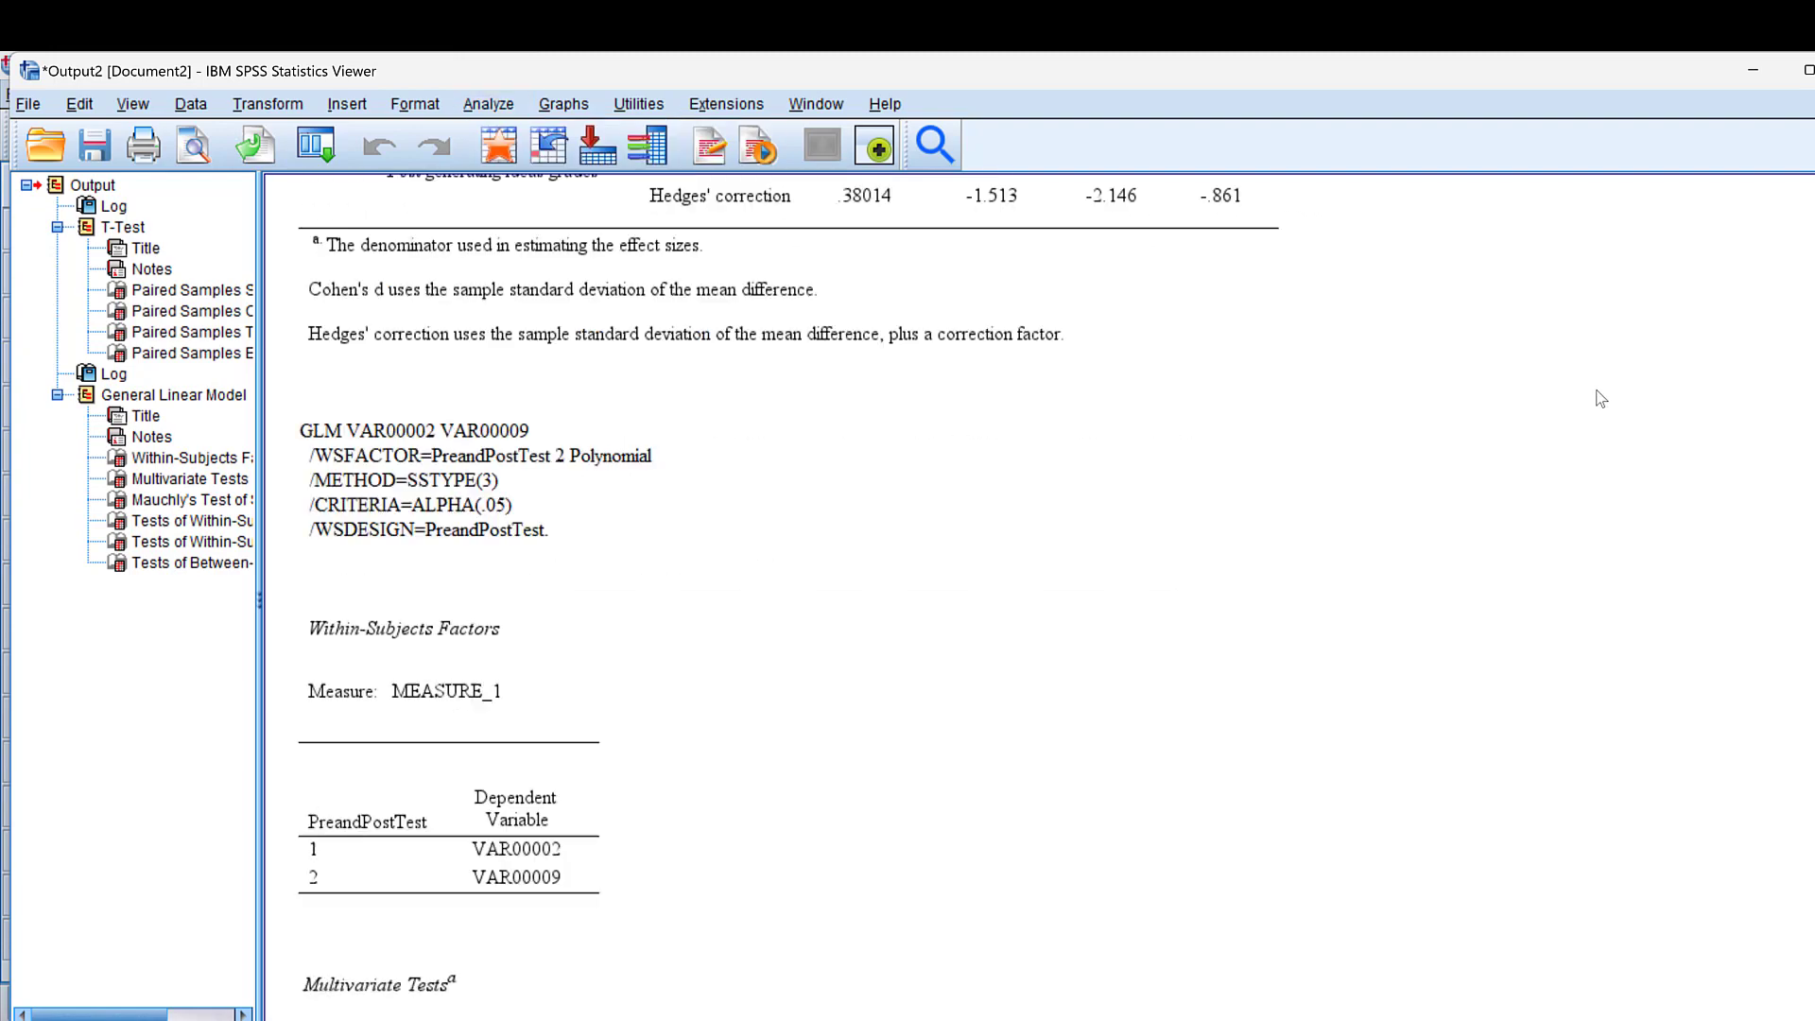
pyautogui.scroll(5, 1601, 399)
pyautogui.scroll(6, 548, 395)
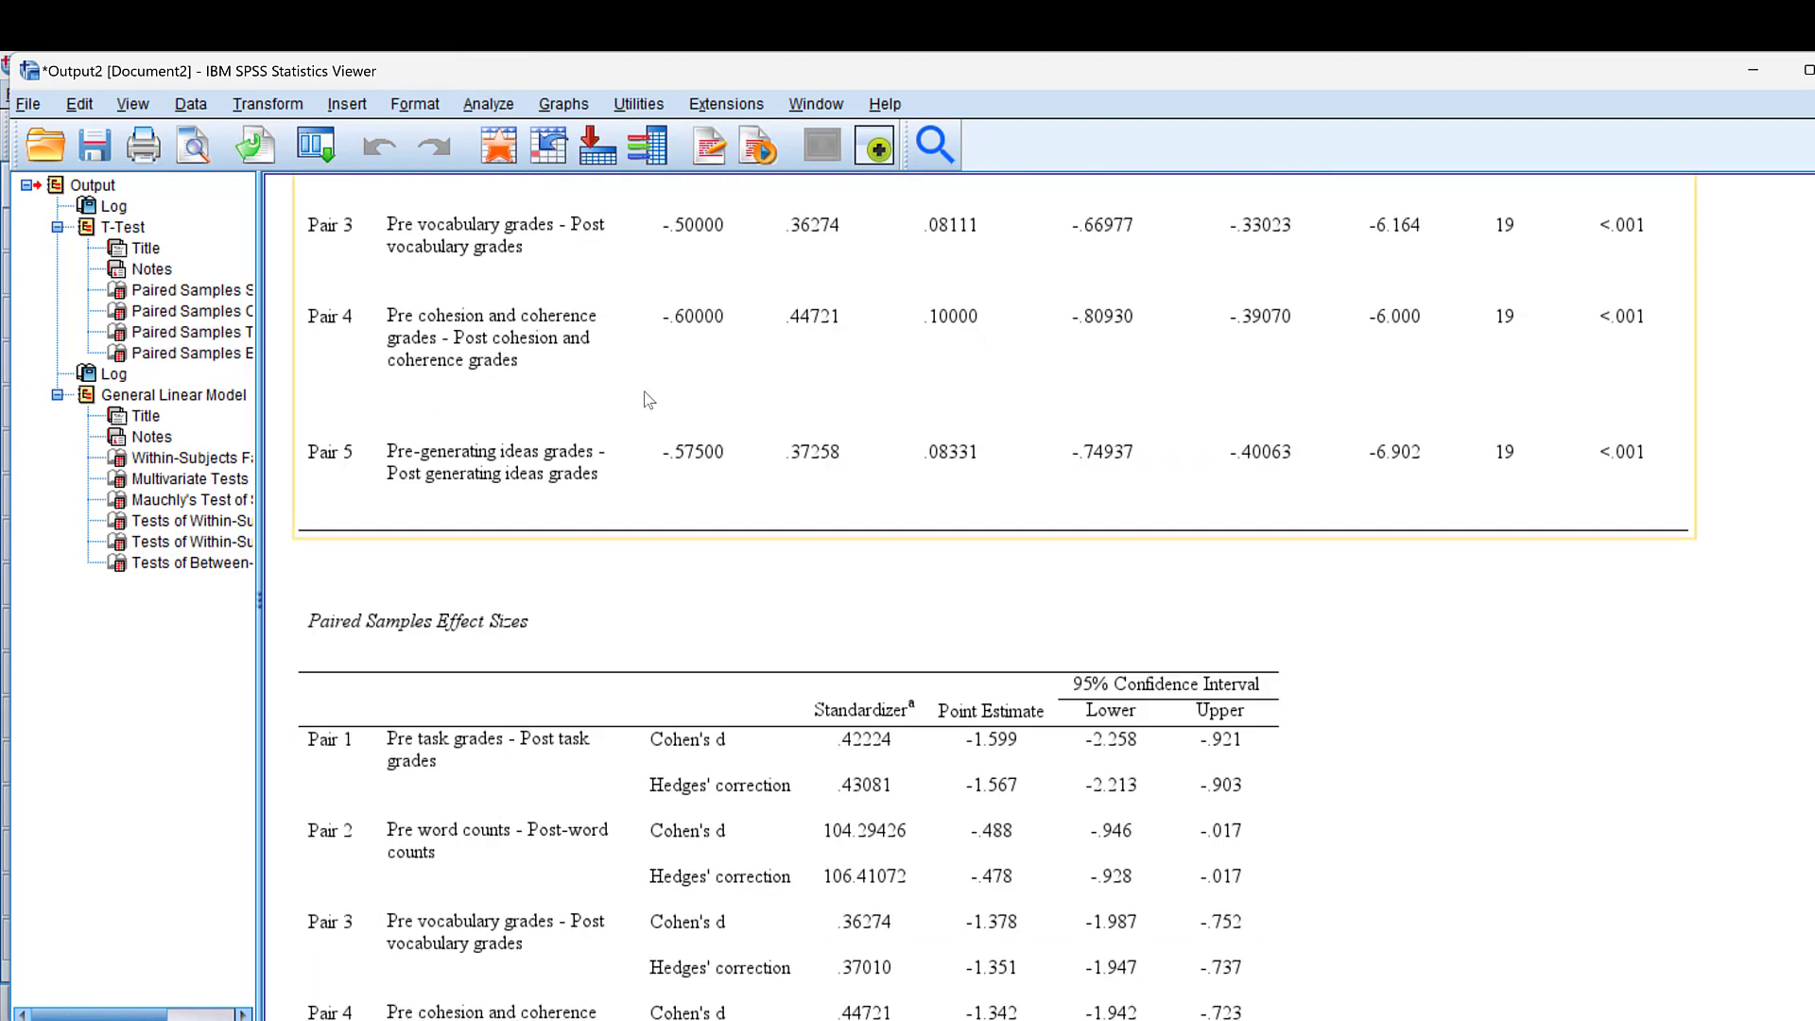
pyautogui.scroll(6, 732, 416)
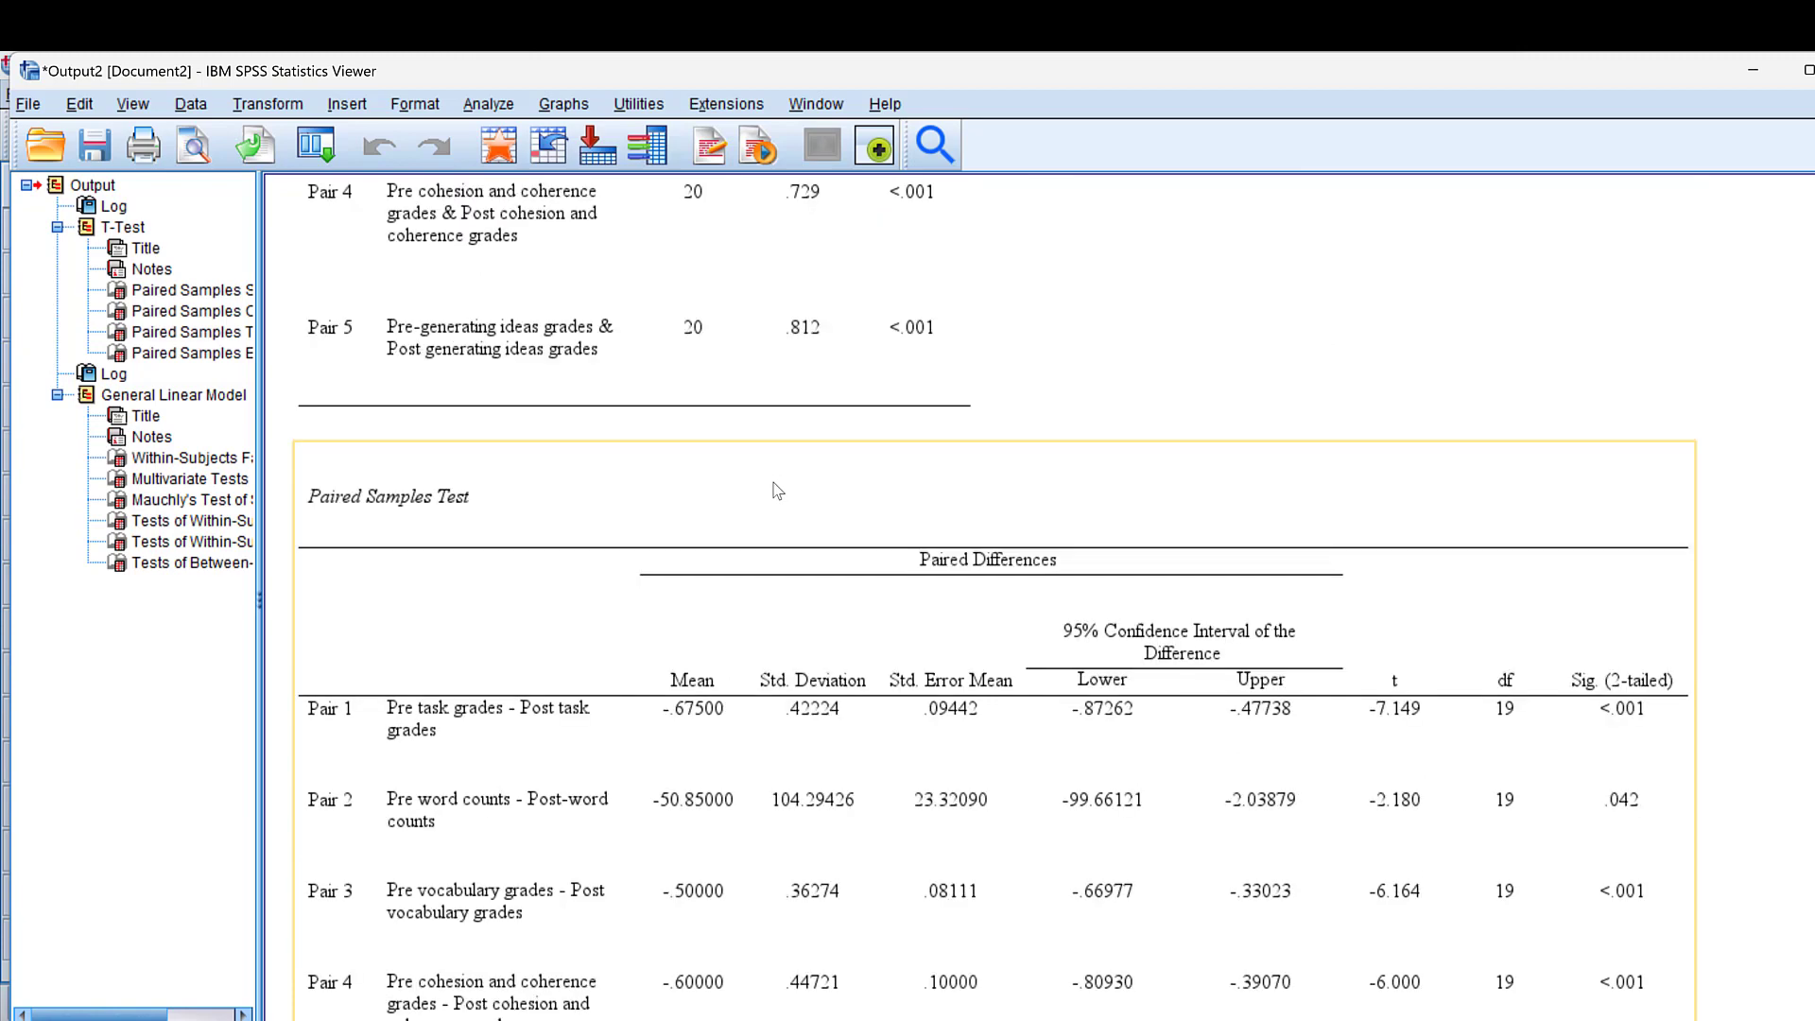
pyautogui.scroll(10, 777, 489)
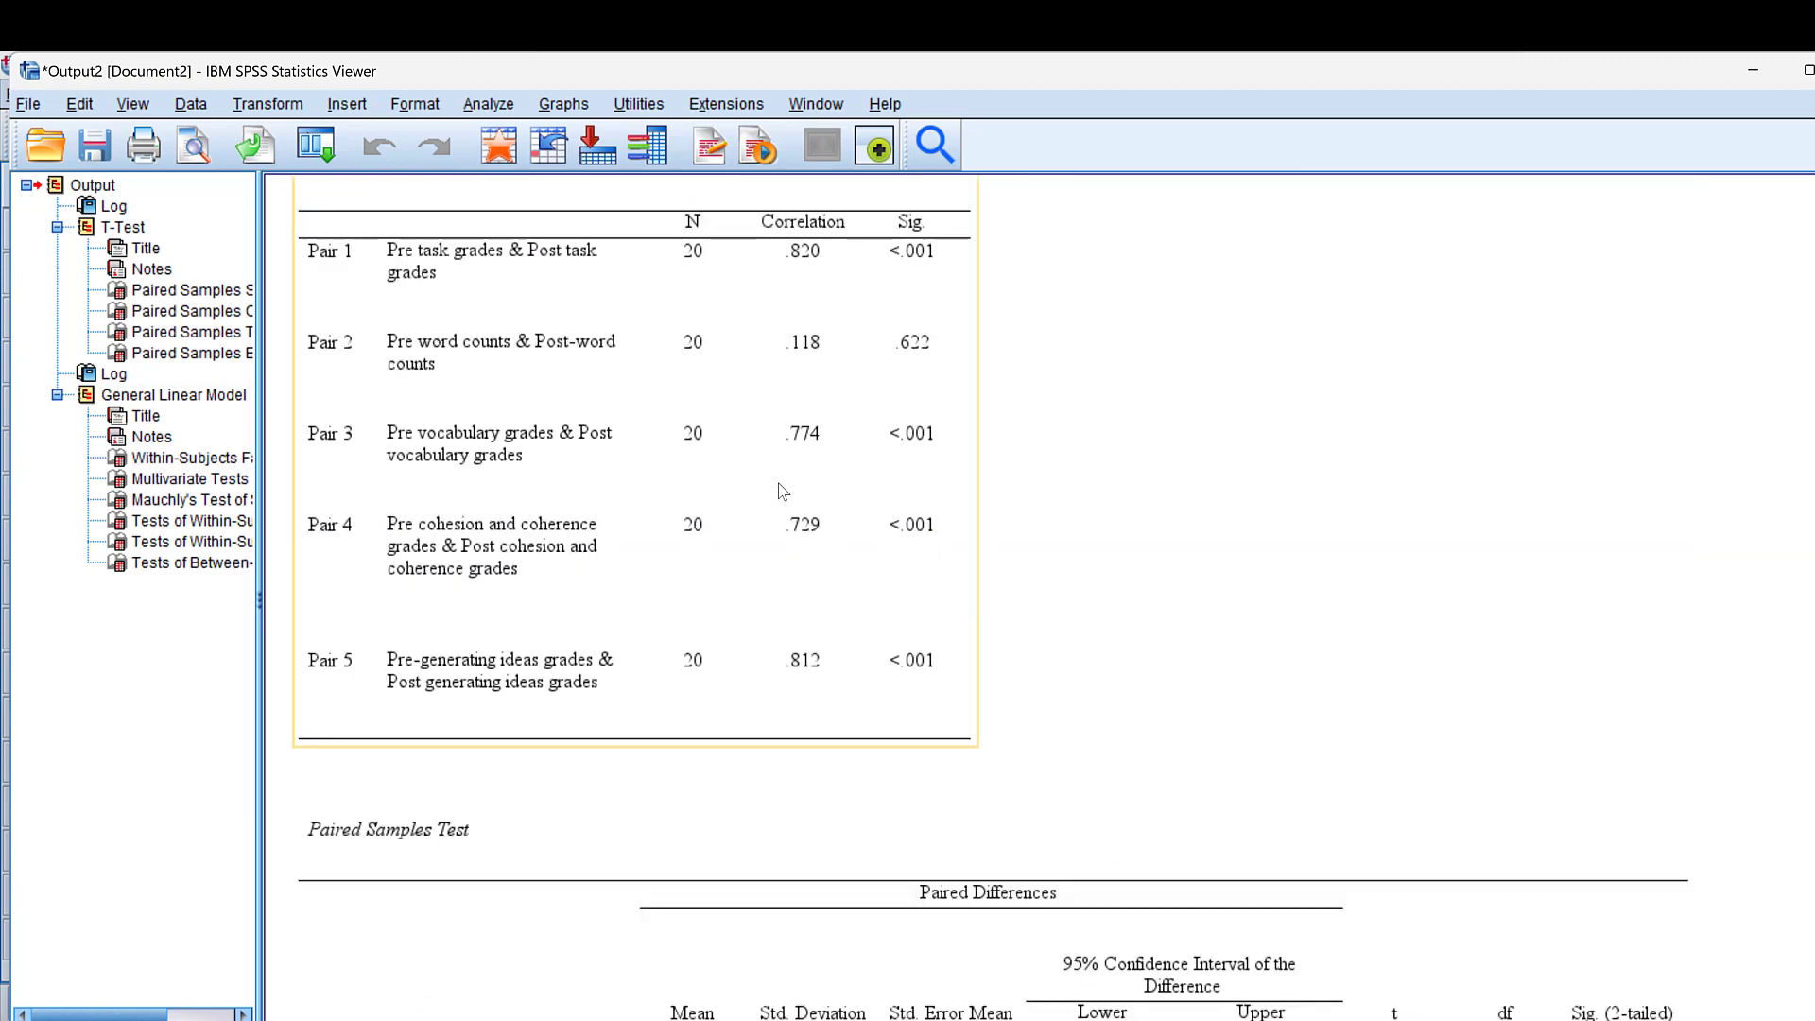
# Set up an Explore analysis with the pre and post task, word count, vocabulary, cohesion and coherence, and generating ideas variables as dependents.
pyautogui.click(489, 106)
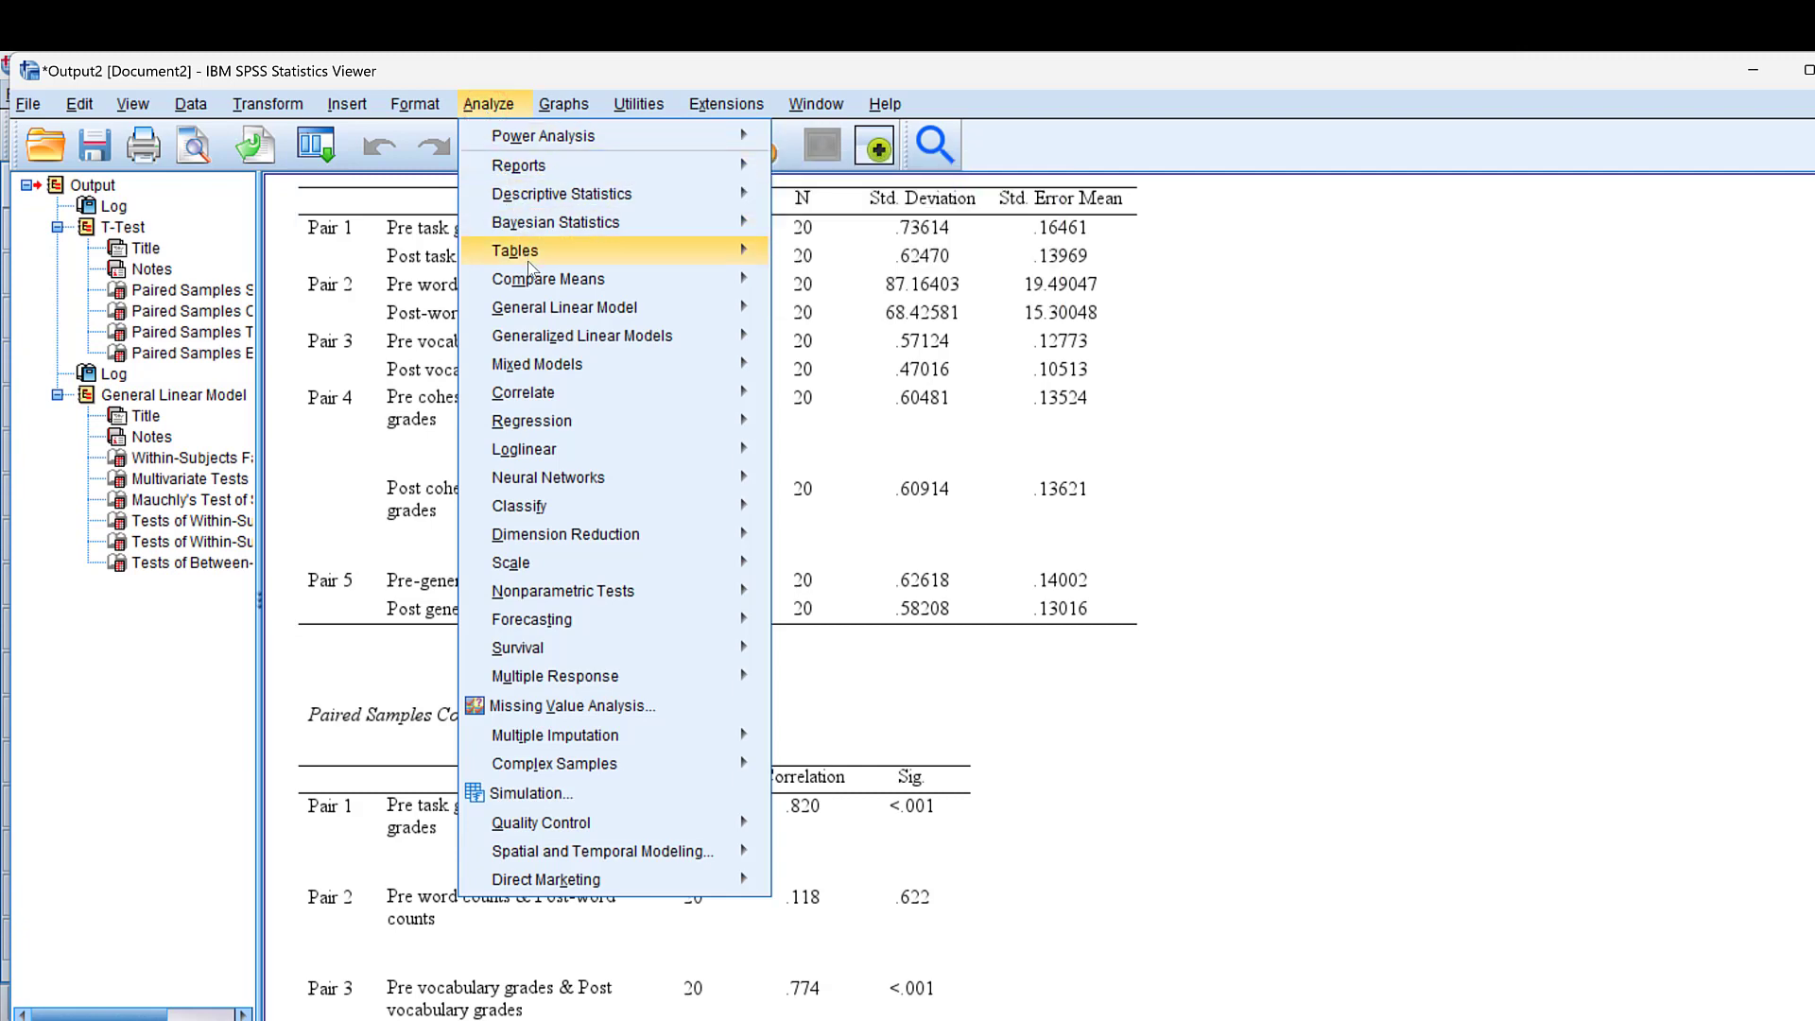
pyautogui.moveTo(535, 284)
pyautogui.moveTo(541, 199)
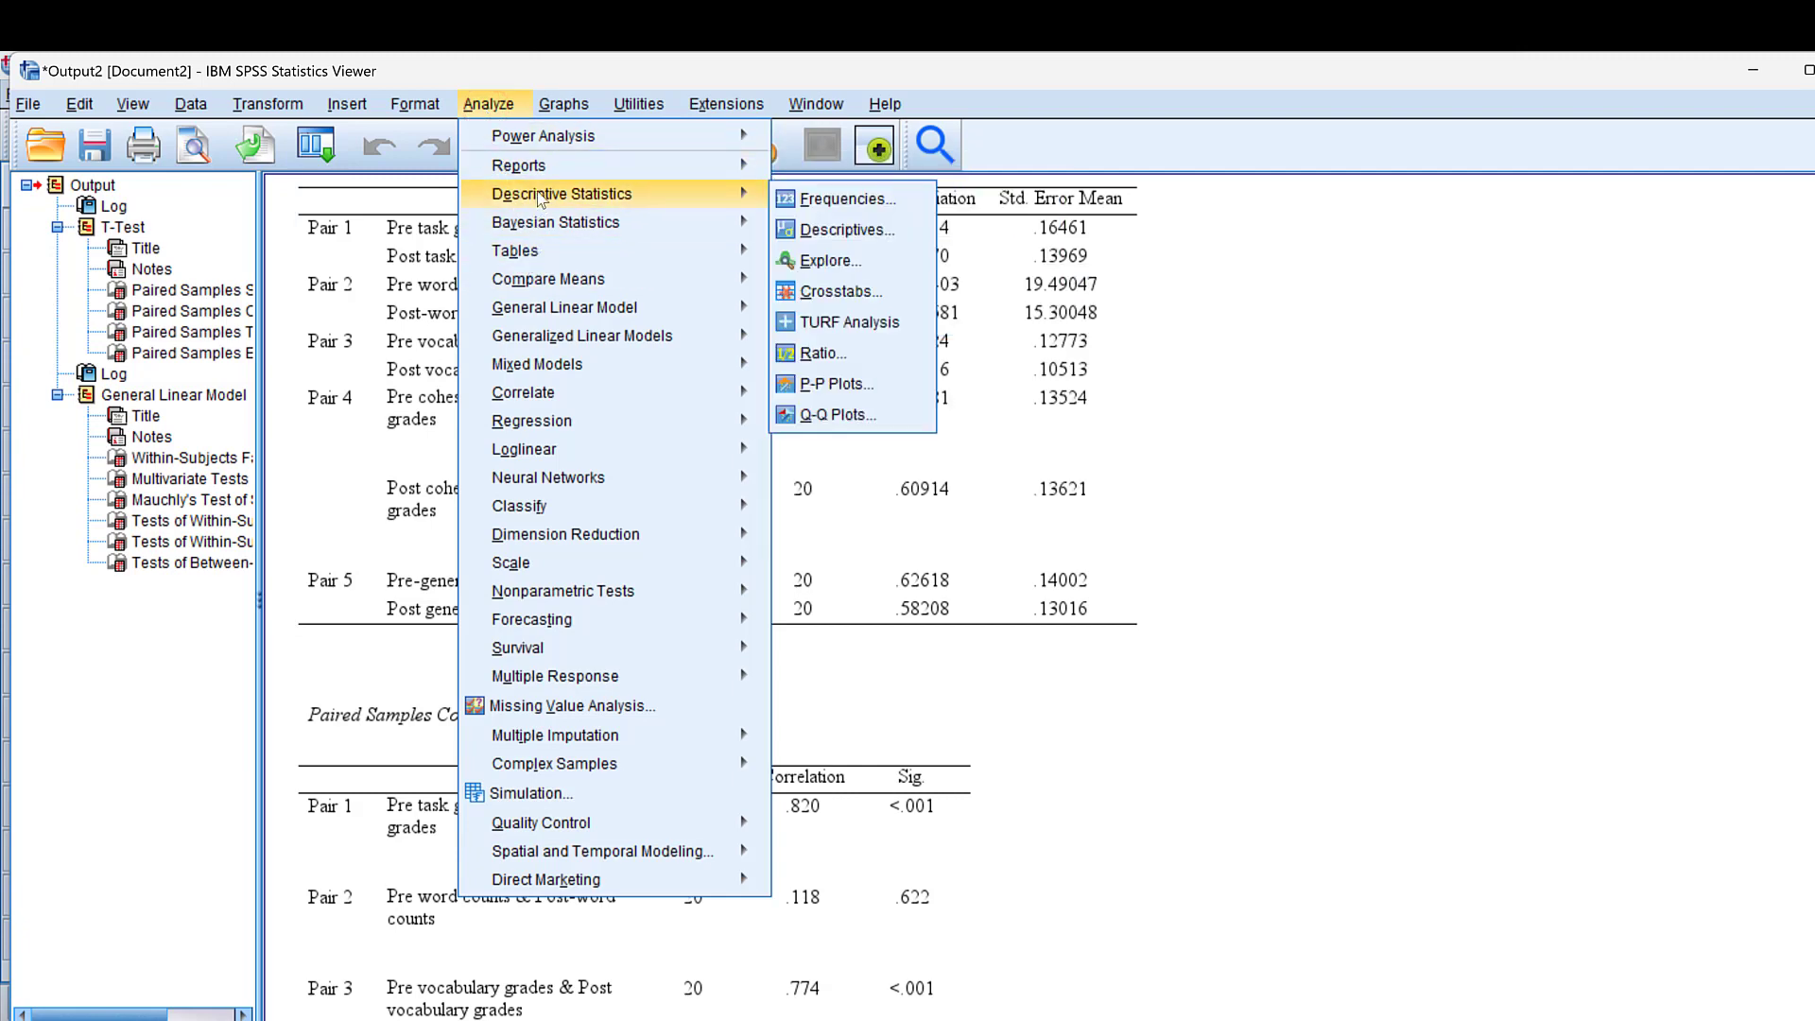
pyautogui.click(815, 261)
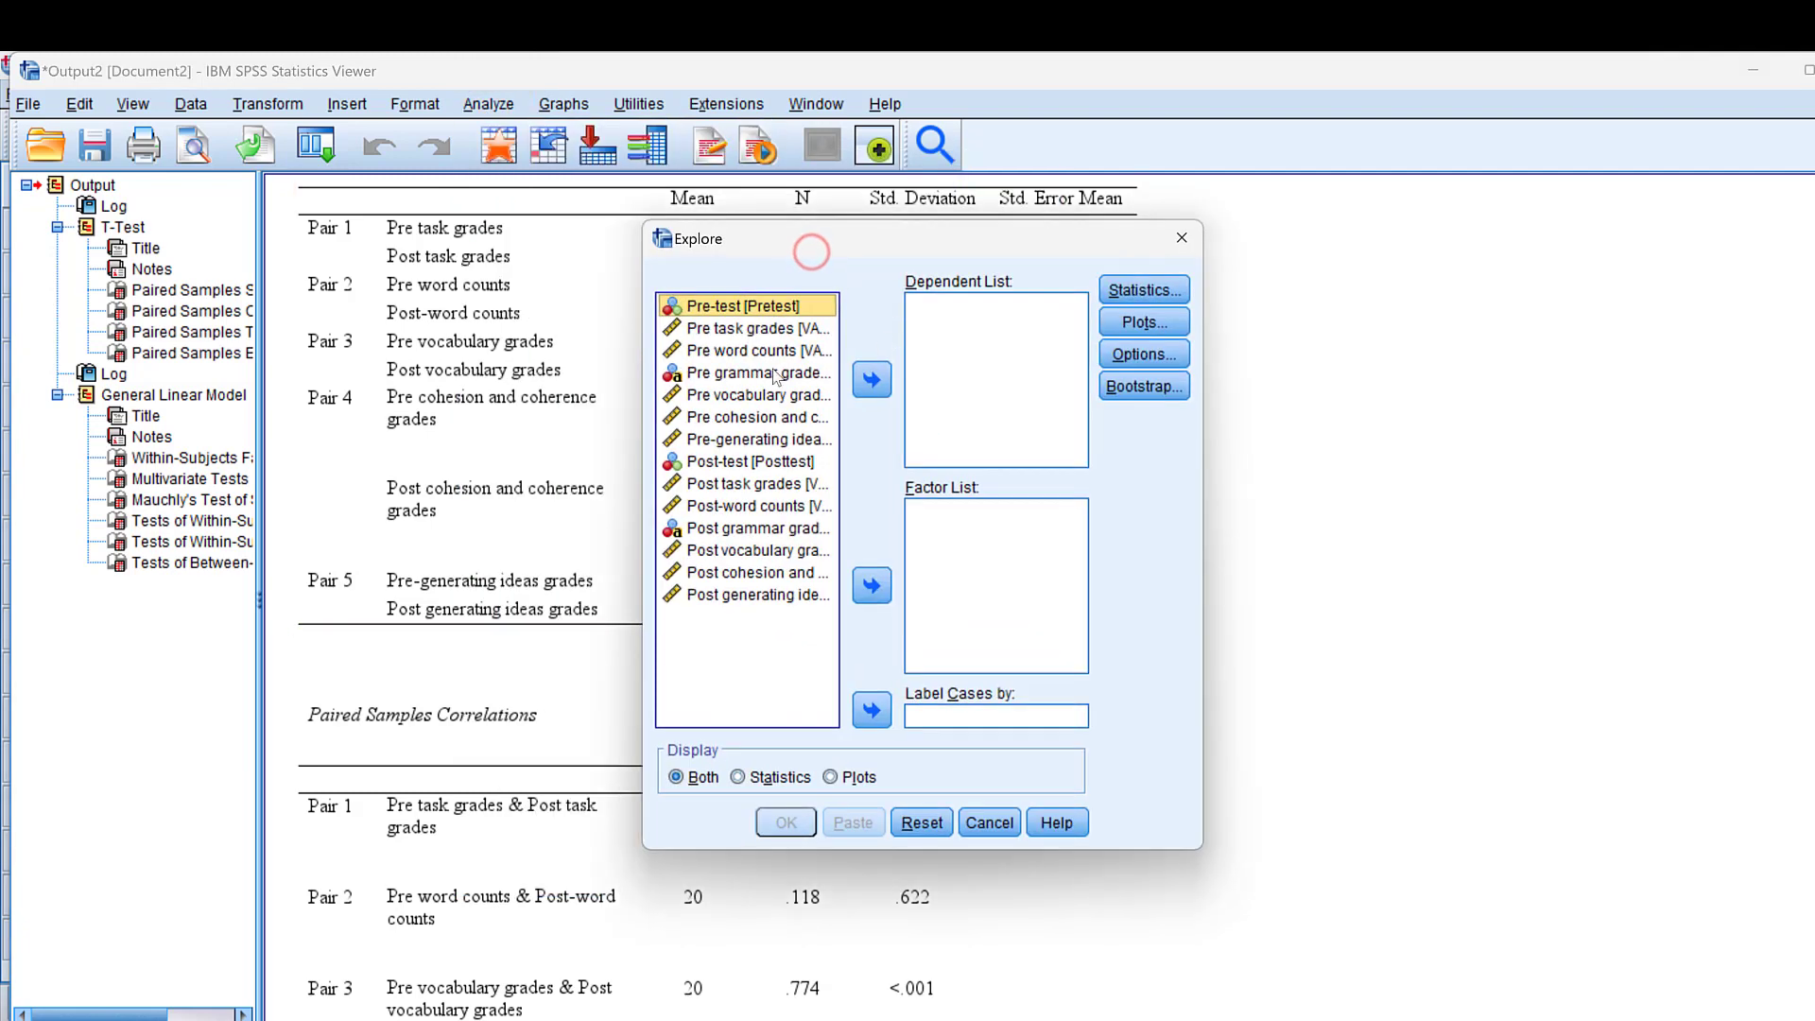
pyautogui.click(709, 331)
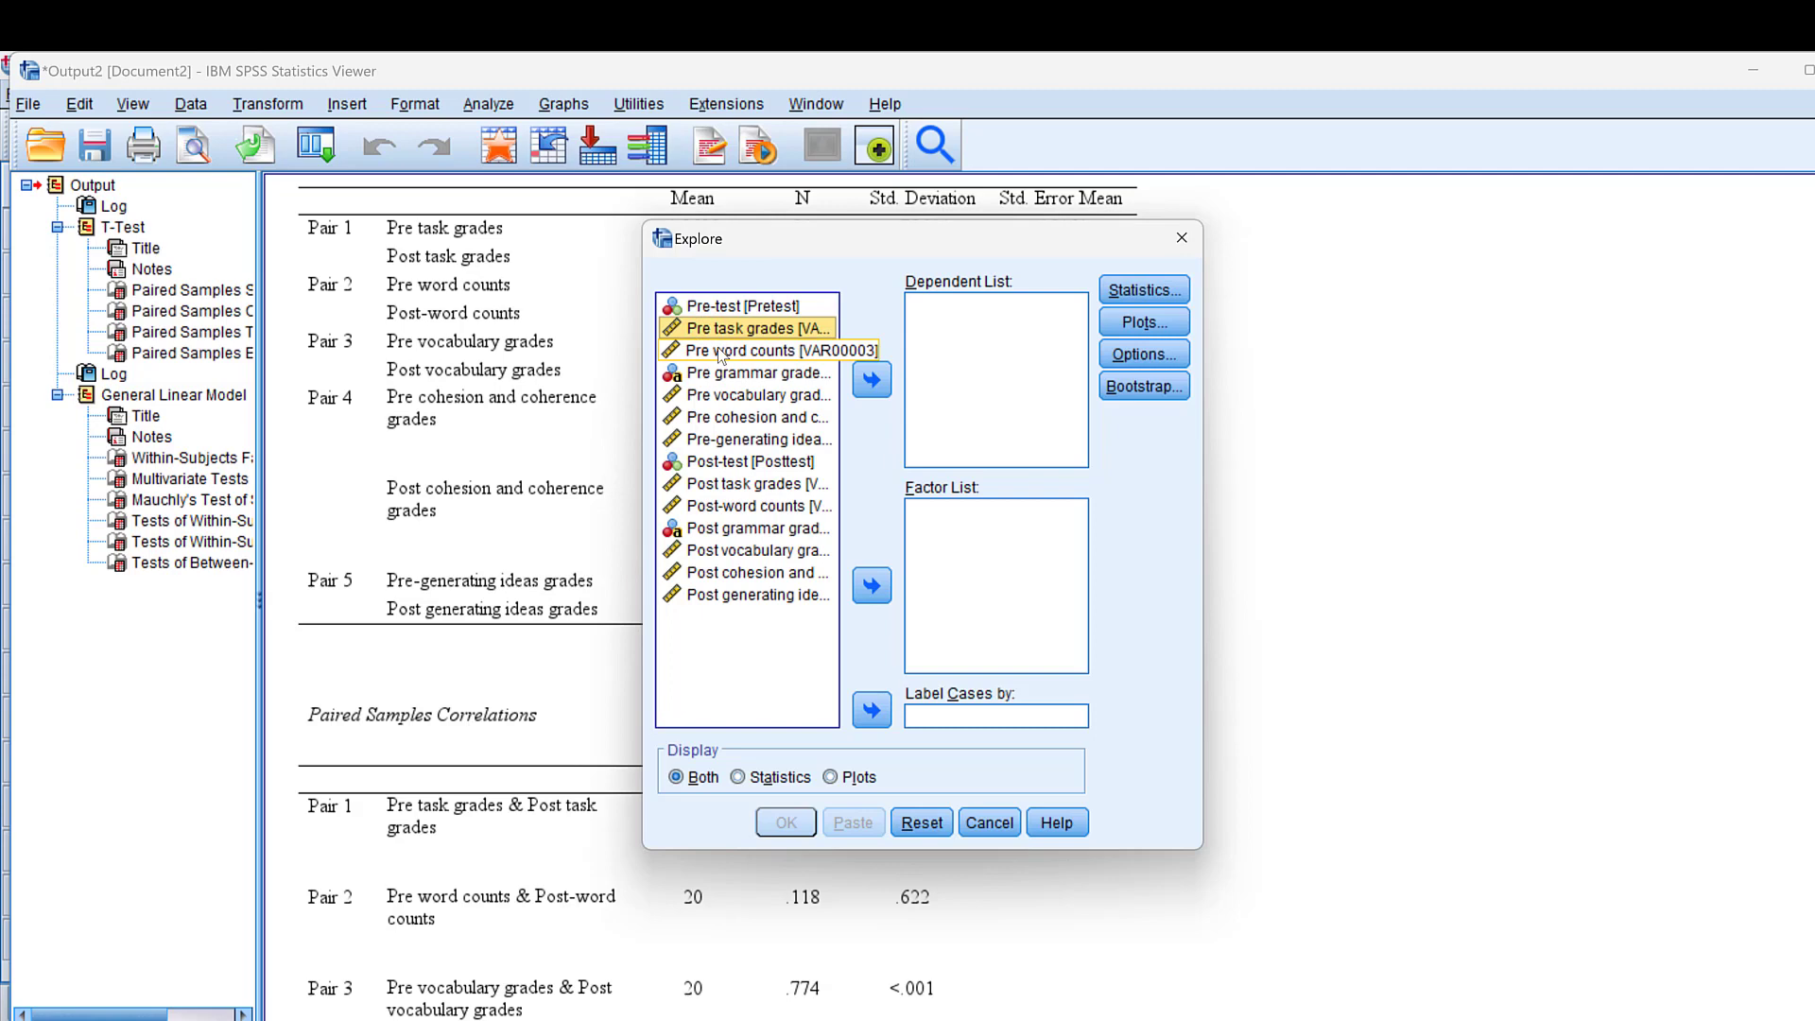
pyautogui.keyDown('shift'); pyautogui.click(711, 593); pyautogui.keyUp('shift')
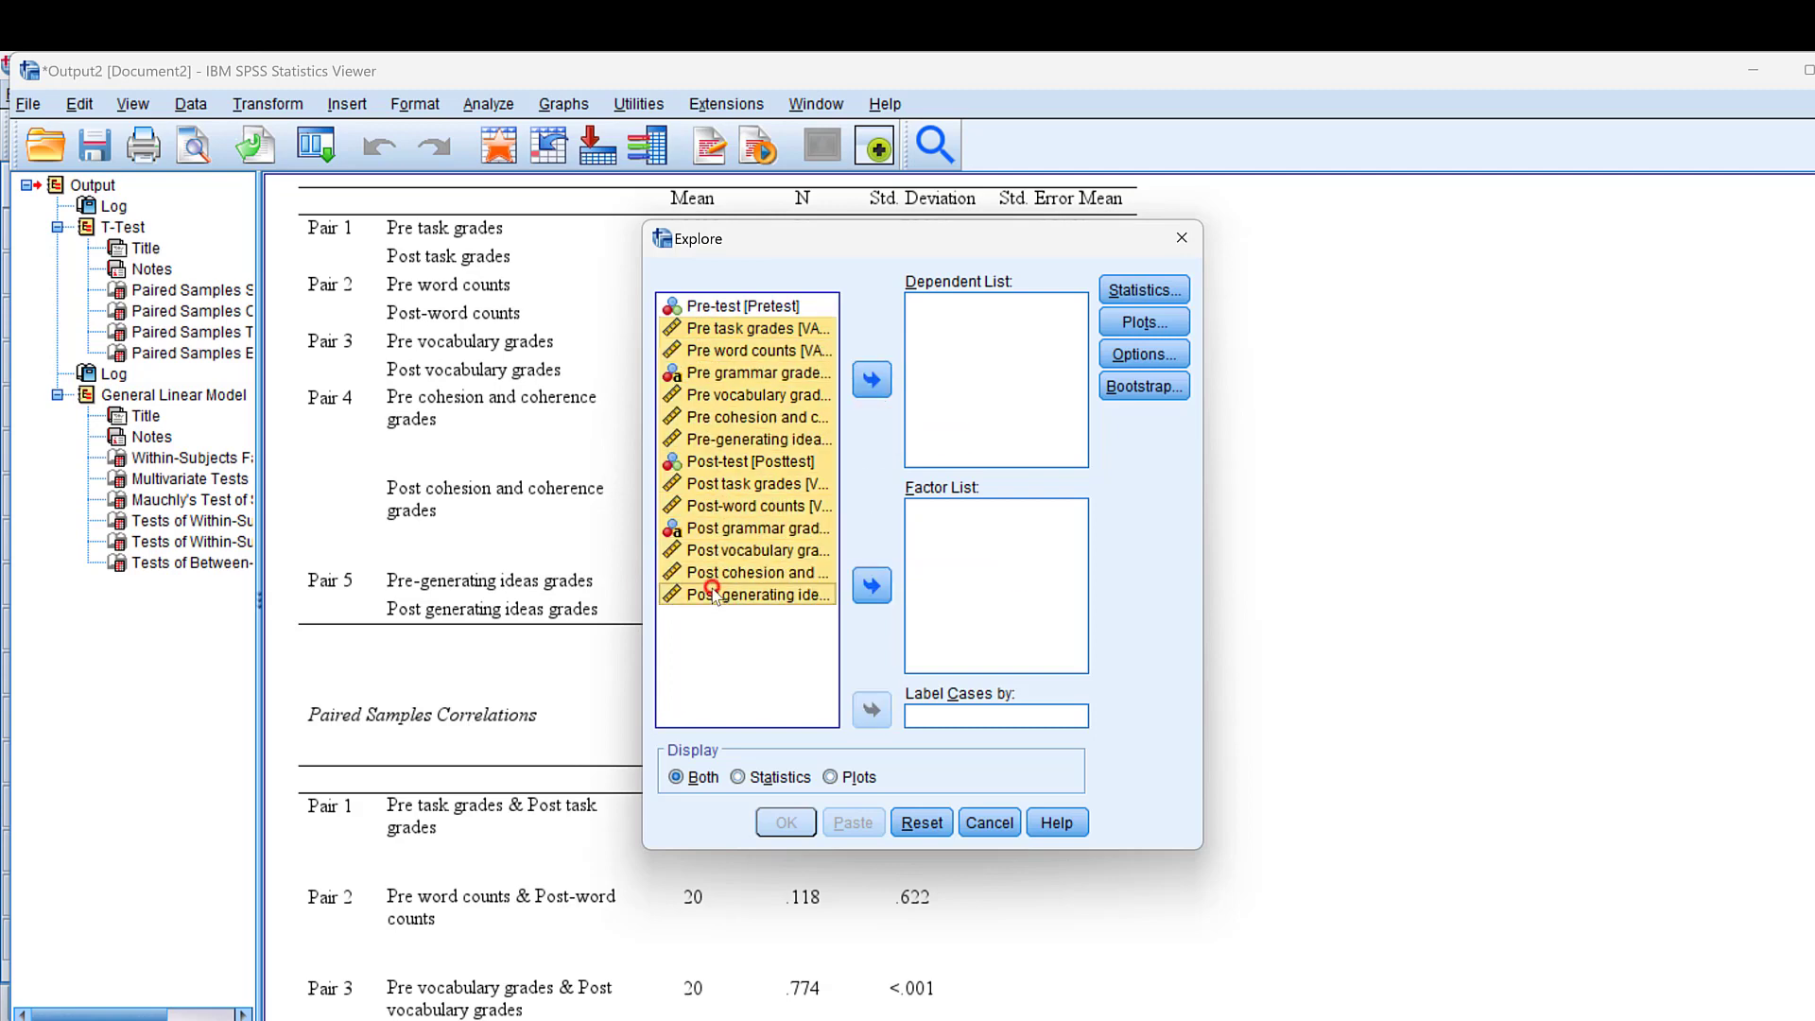
pyautogui.click(873, 378)
pyautogui.click(909, 566)
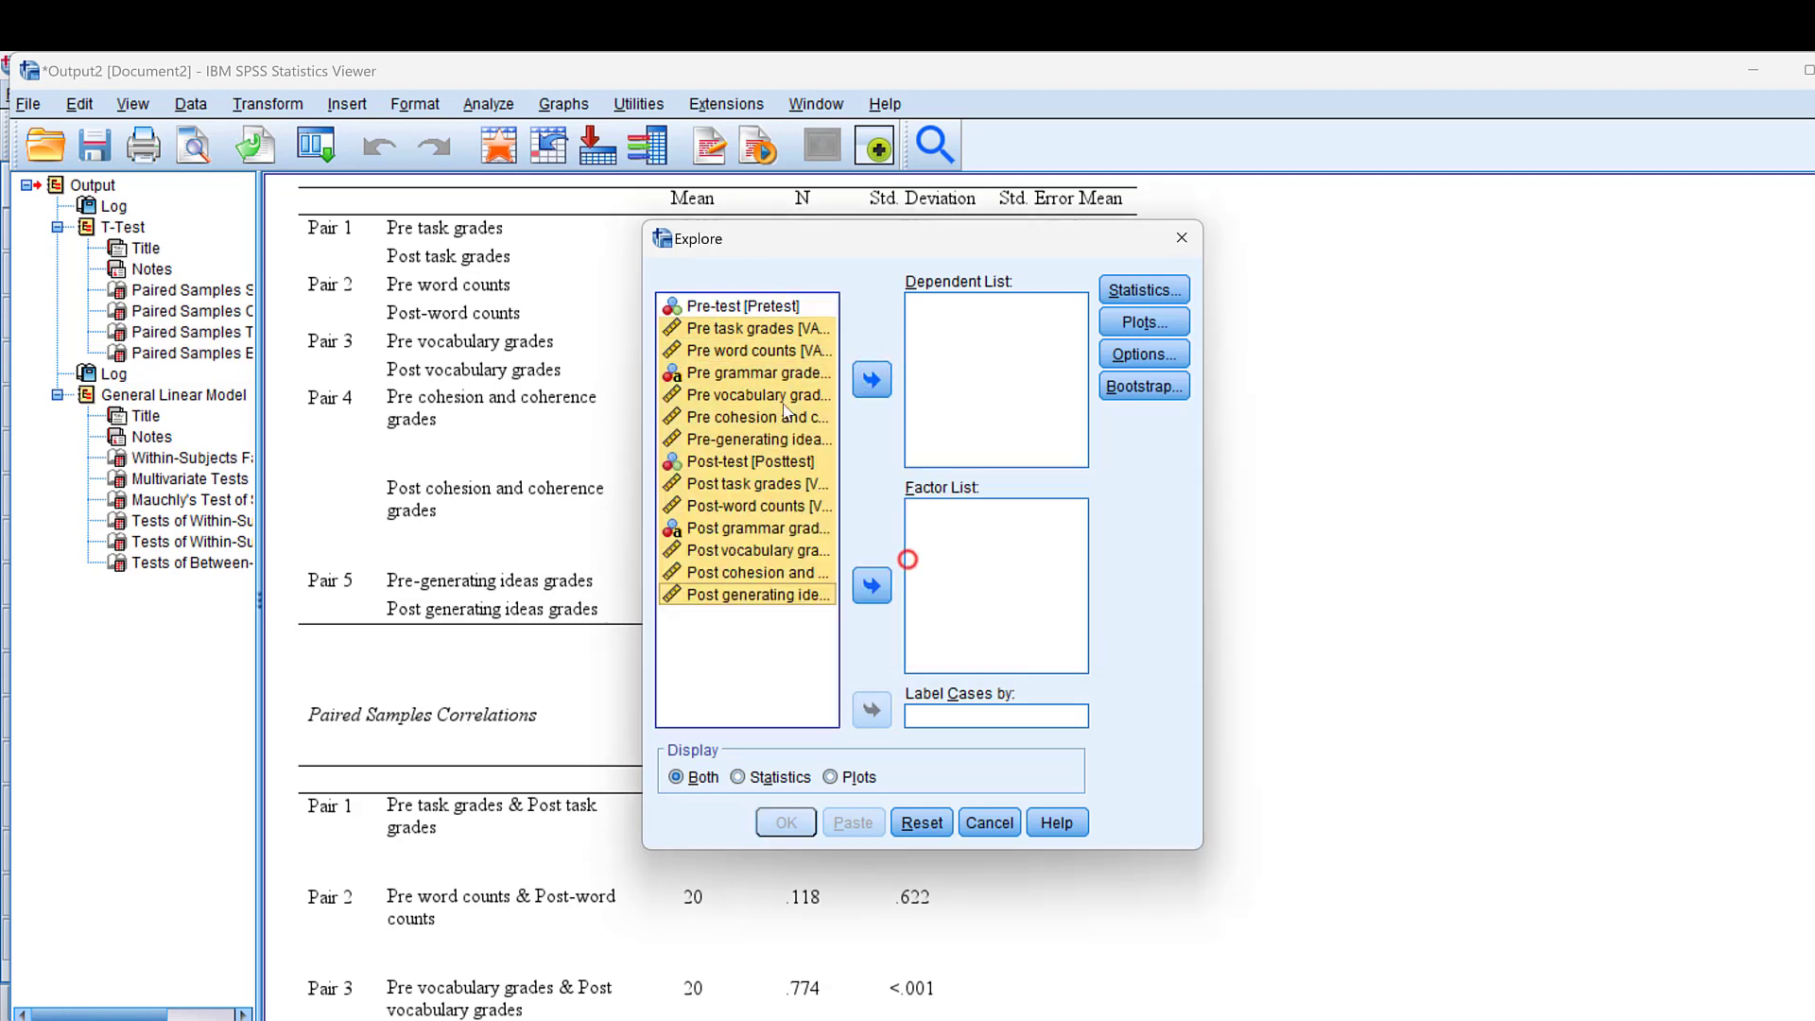
pyautogui.click(741, 378)
pyautogui.click(718, 326)
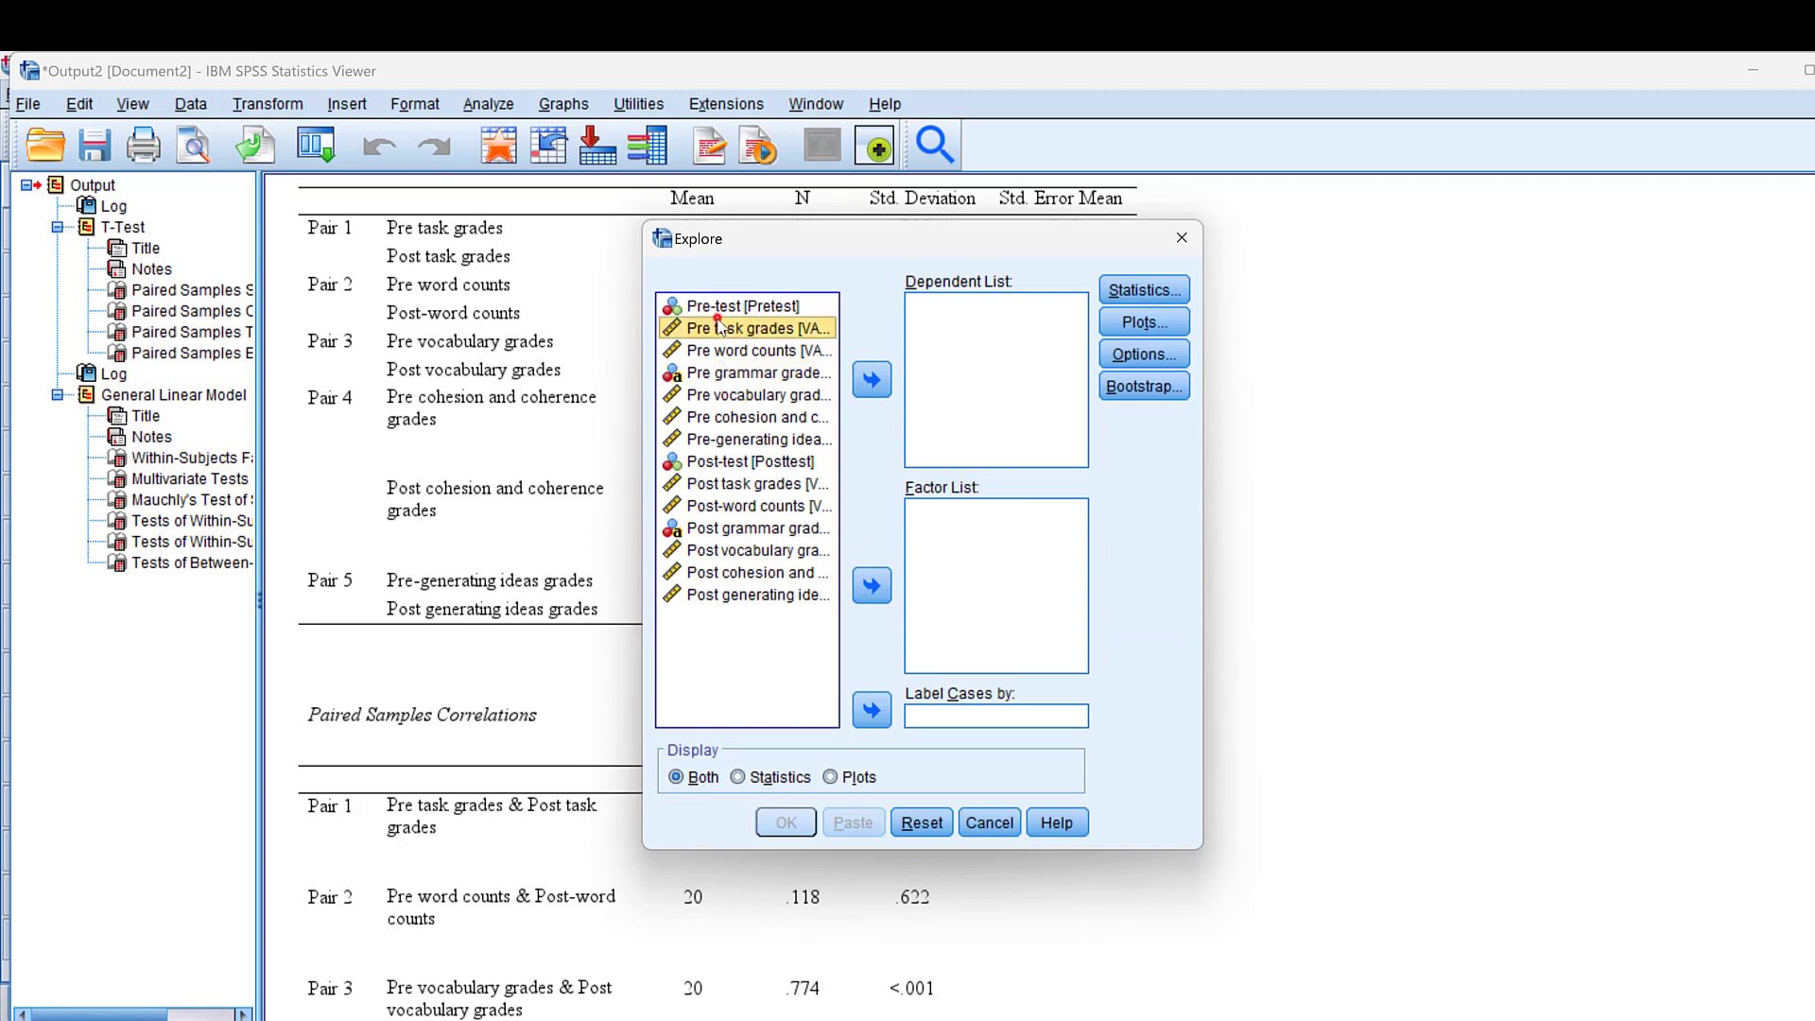
pyautogui.keyDown('shift'); pyautogui.click(735, 594); pyautogui.keyUp('shift')
# Enable normality plots with tests for the Explore analysis and run it.
pyautogui.click(792, 534)
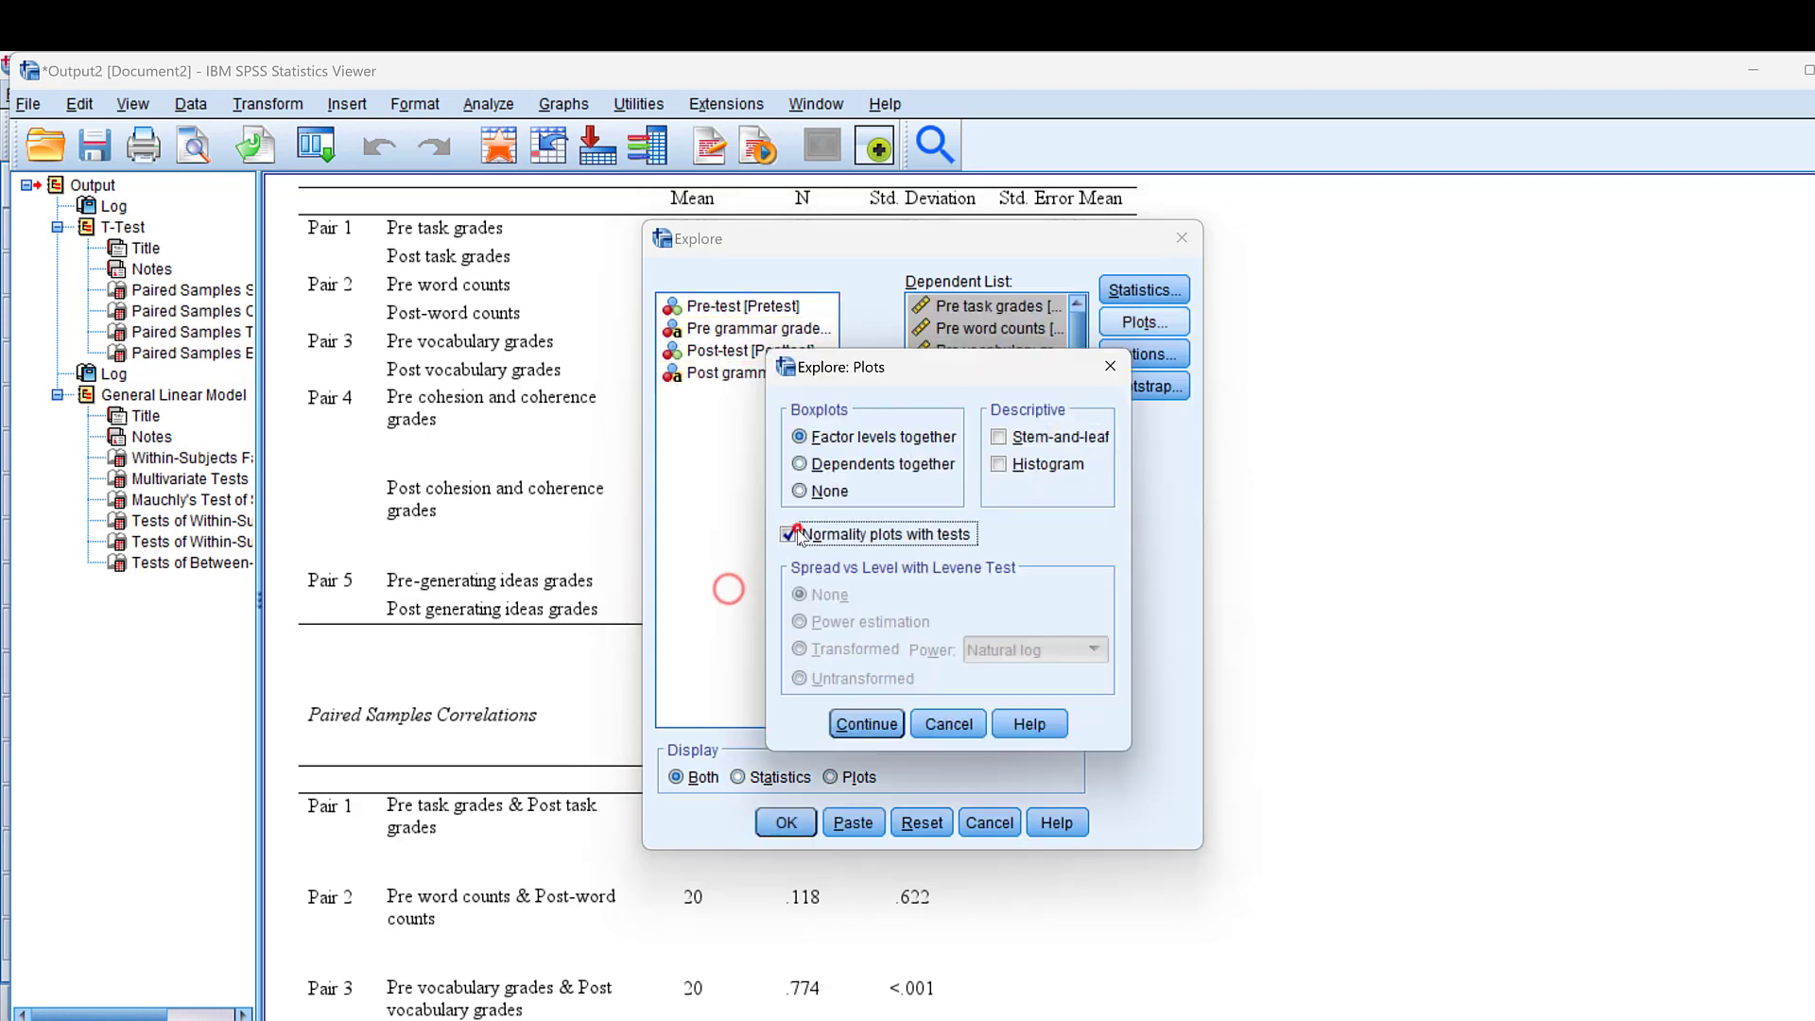
pyautogui.click(858, 727)
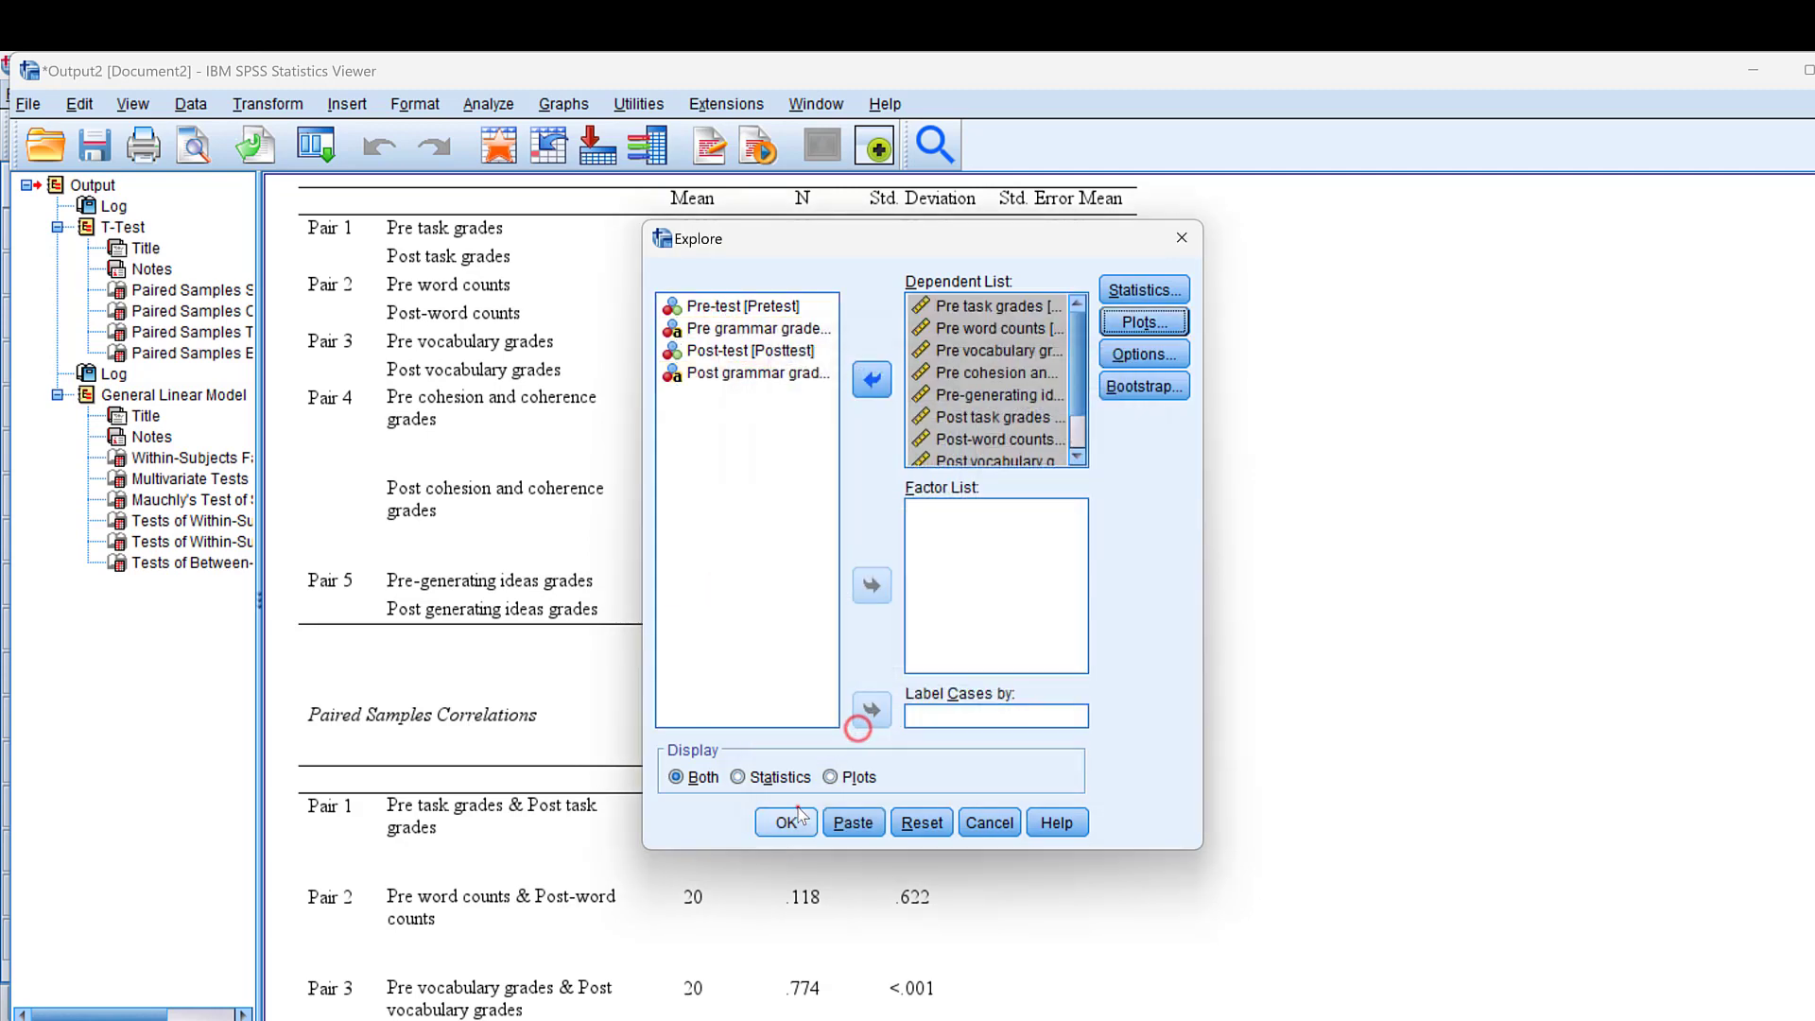
pyautogui.click(794, 821)
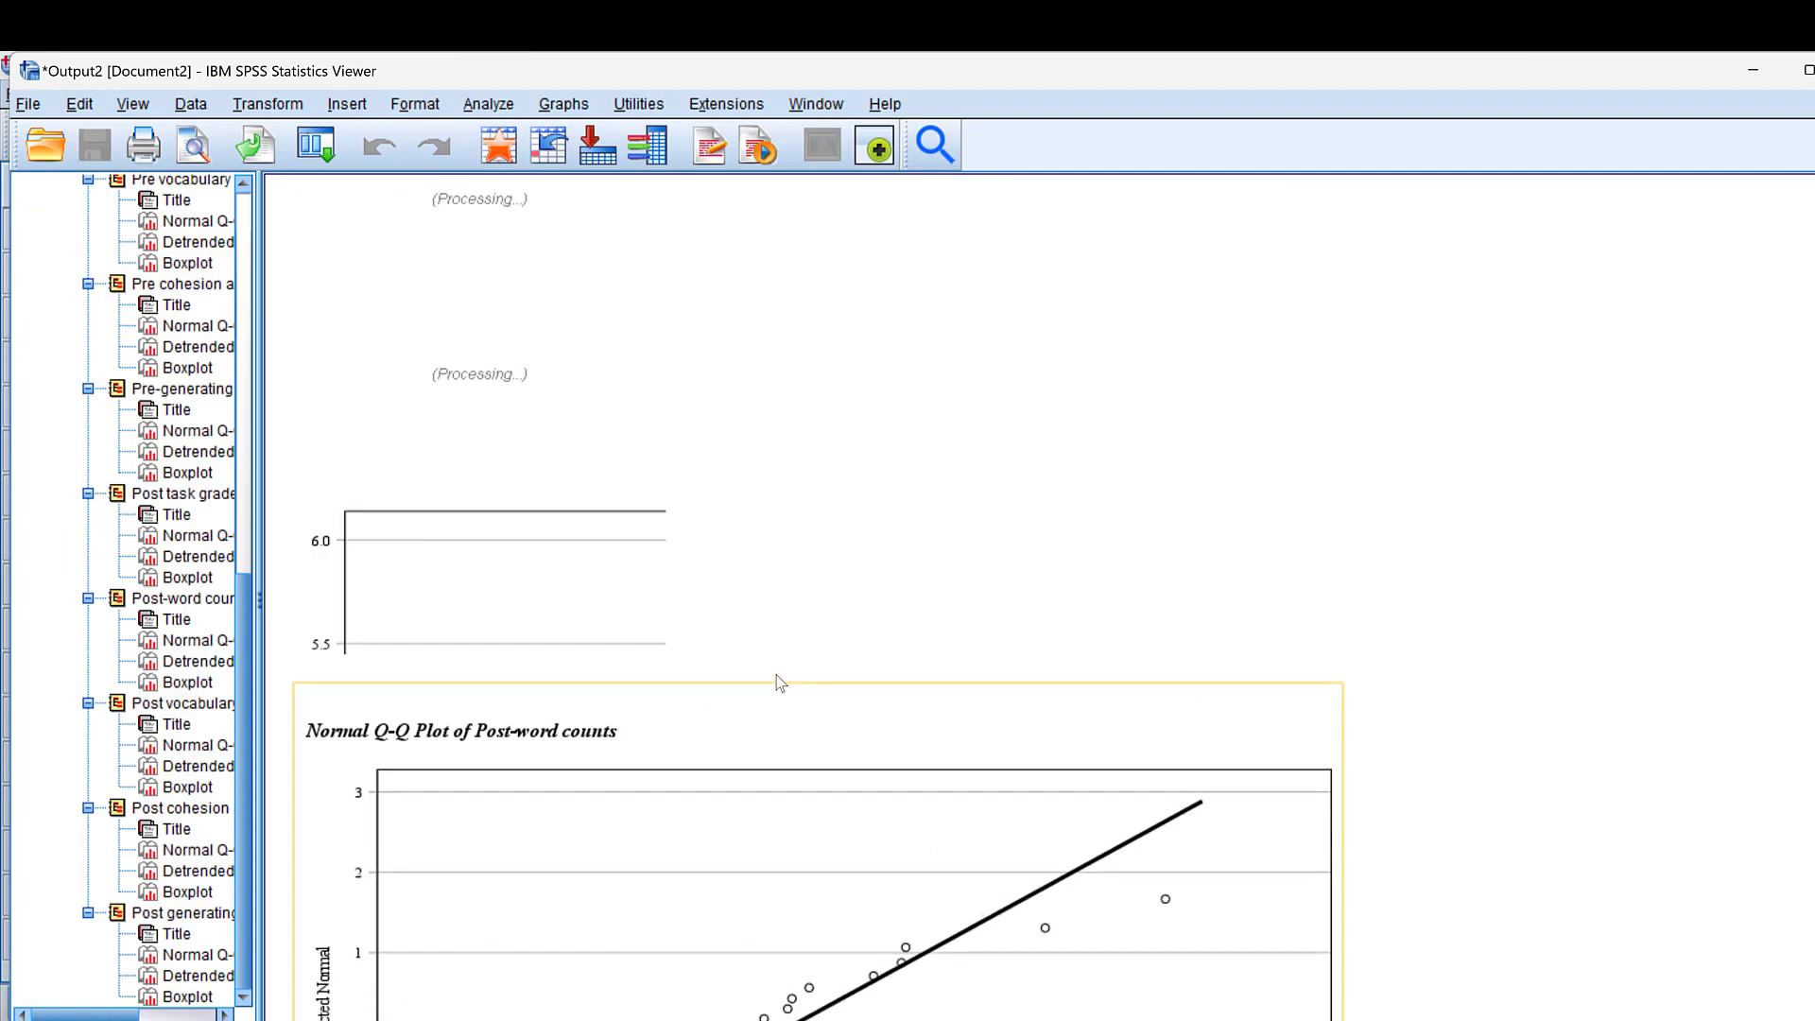
# Examine the Explore output's case summary, Descriptives and Tests of Normality tables, comparing Kolmogorov-Smirnov and Shapiro-Wilk significance values.
pyautogui.scroll(15, 776, 675)
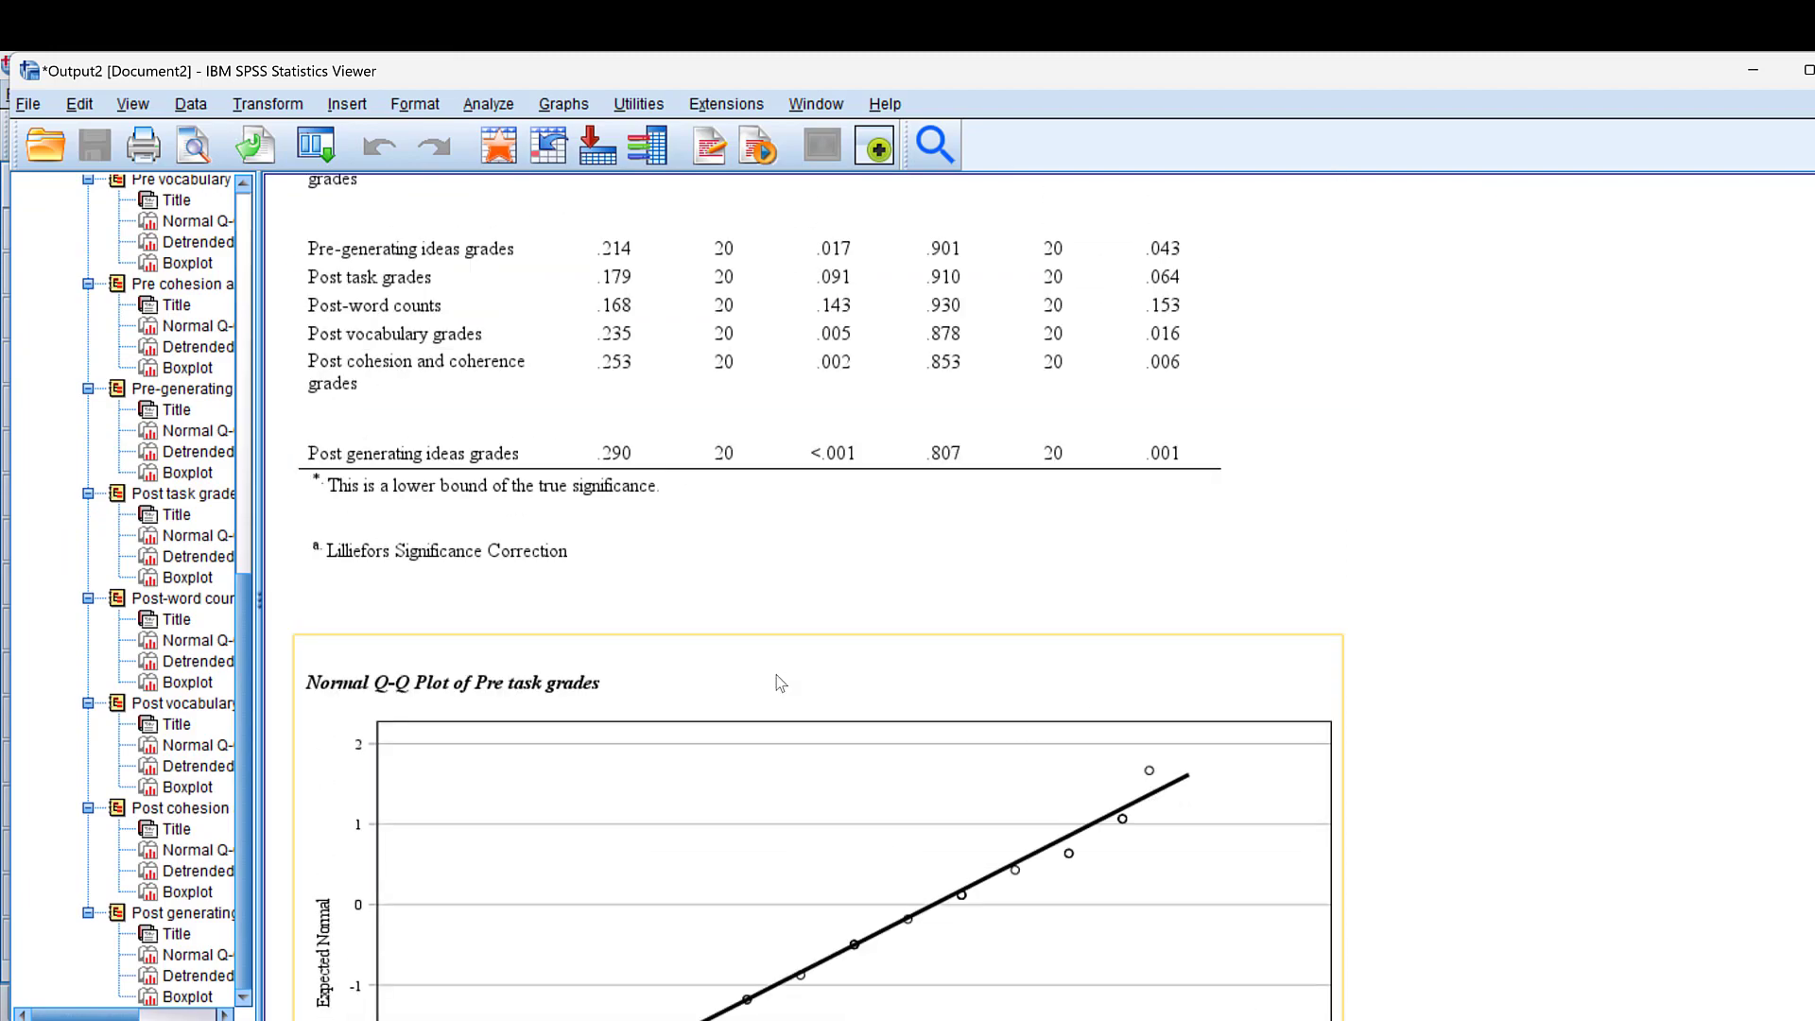
pyautogui.scroll(20, 776, 674)
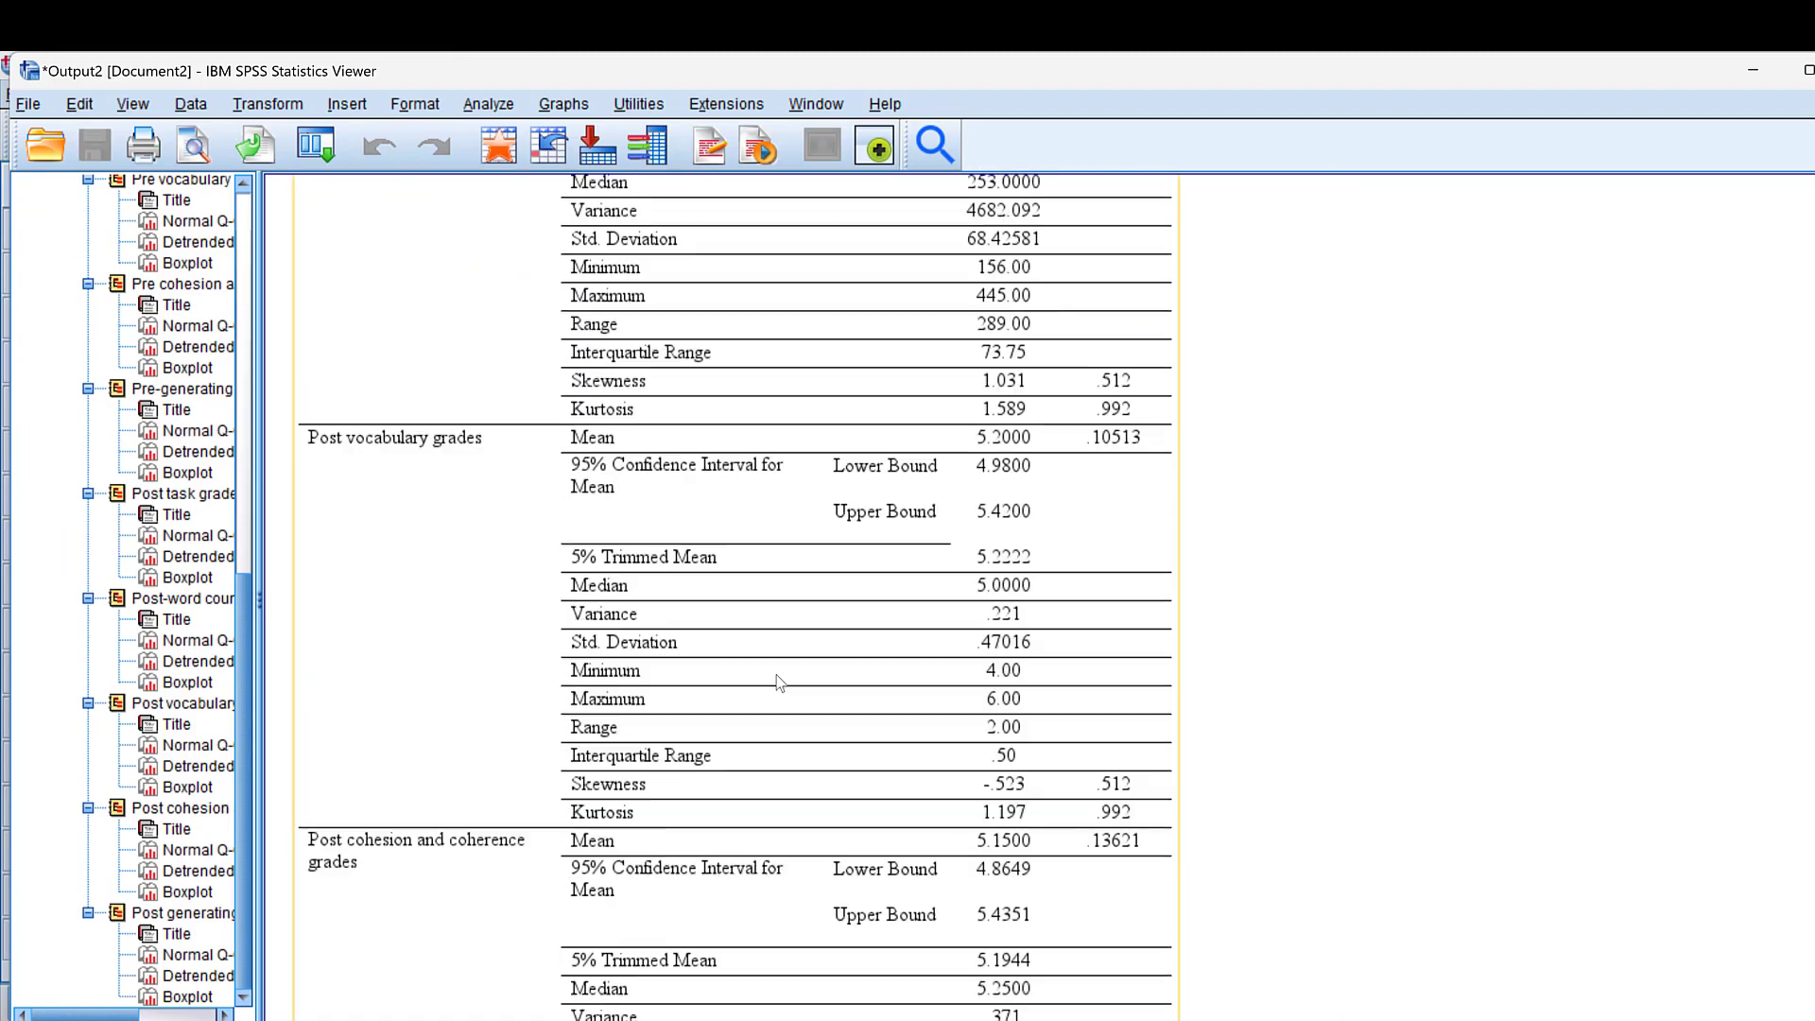
pyautogui.scroll(5, 777, 680)
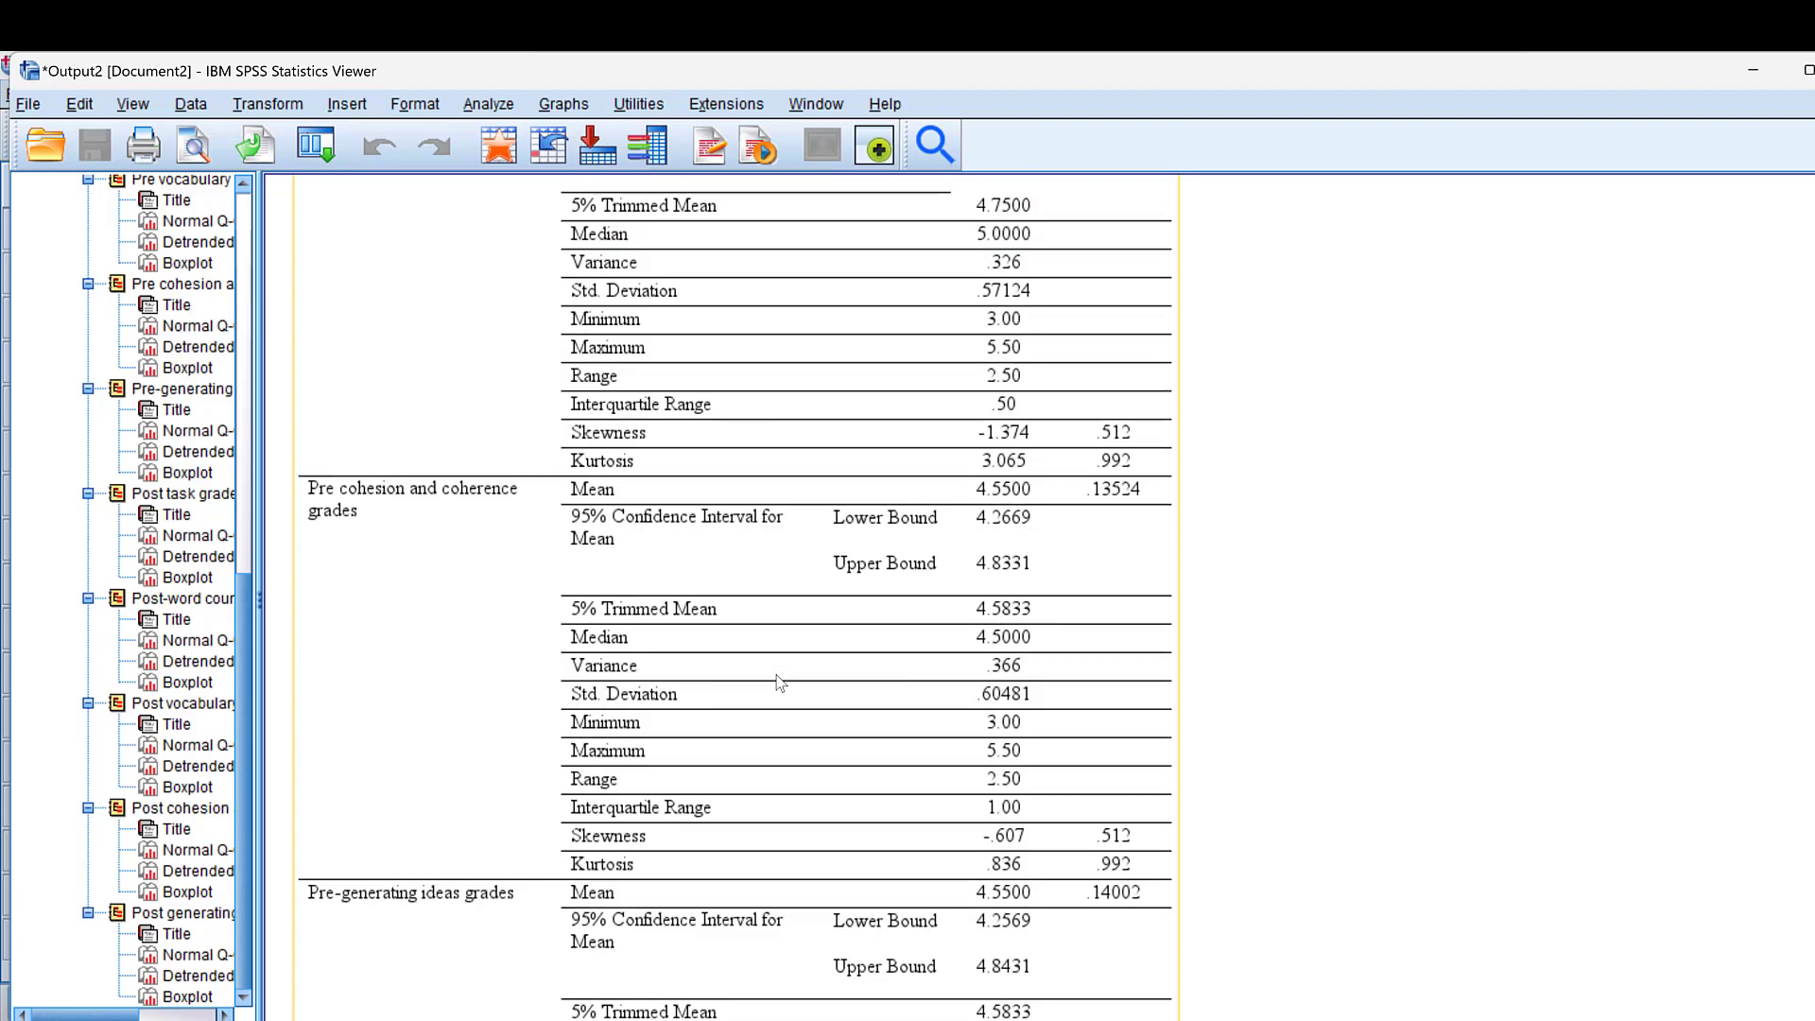
pyautogui.scroll(20, 778, 681)
pyautogui.scroll(-20, 779, 683)
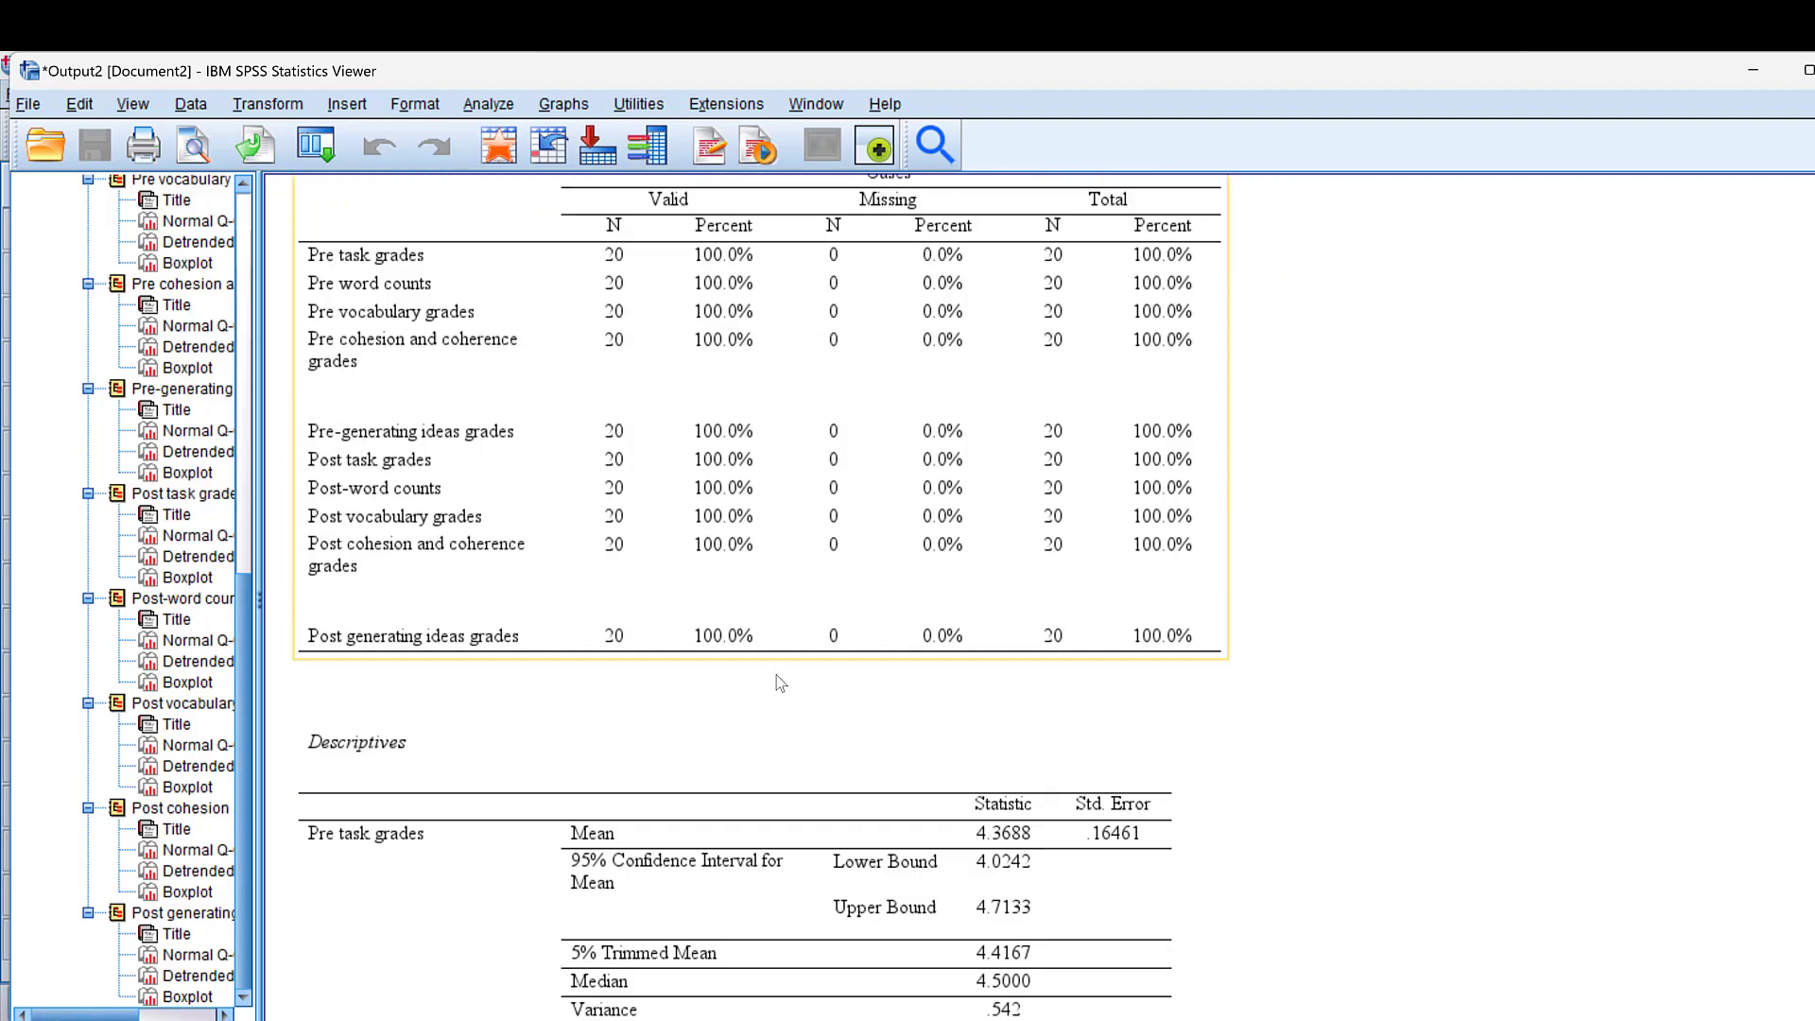
pyautogui.scroll(-20, 778, 453)
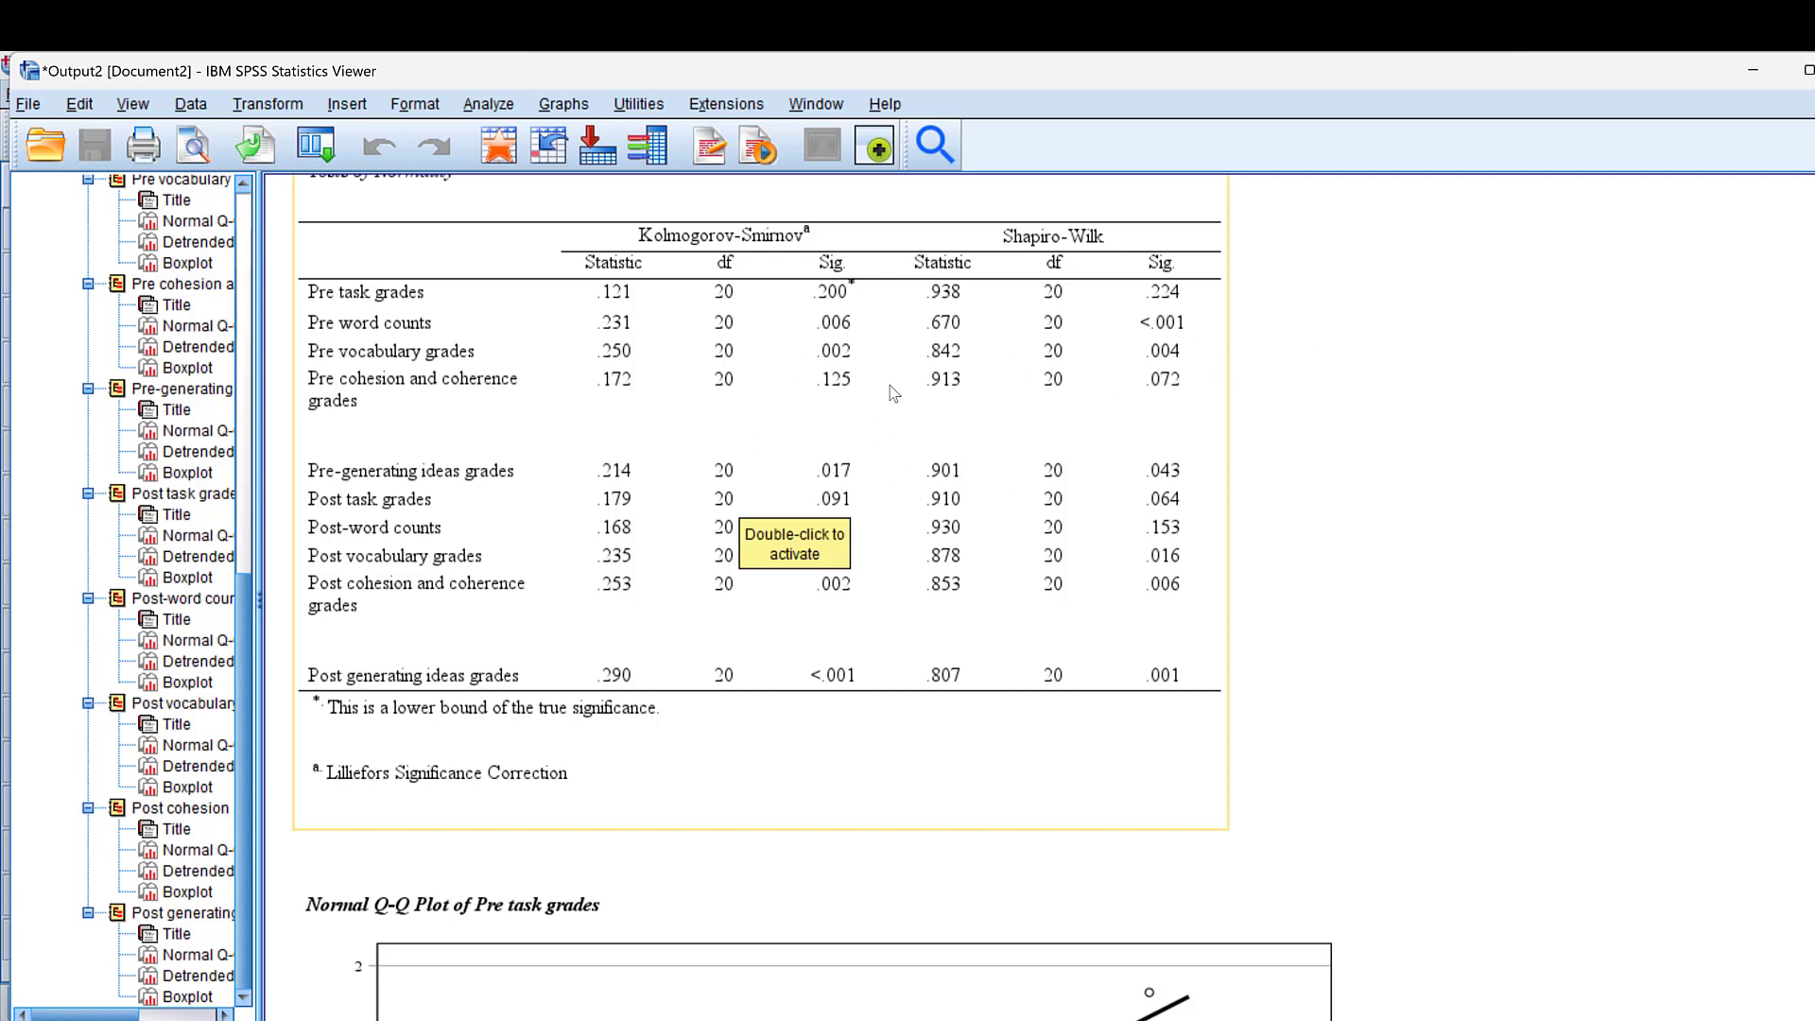
pyautogui.scroll(-3, 709, 442)
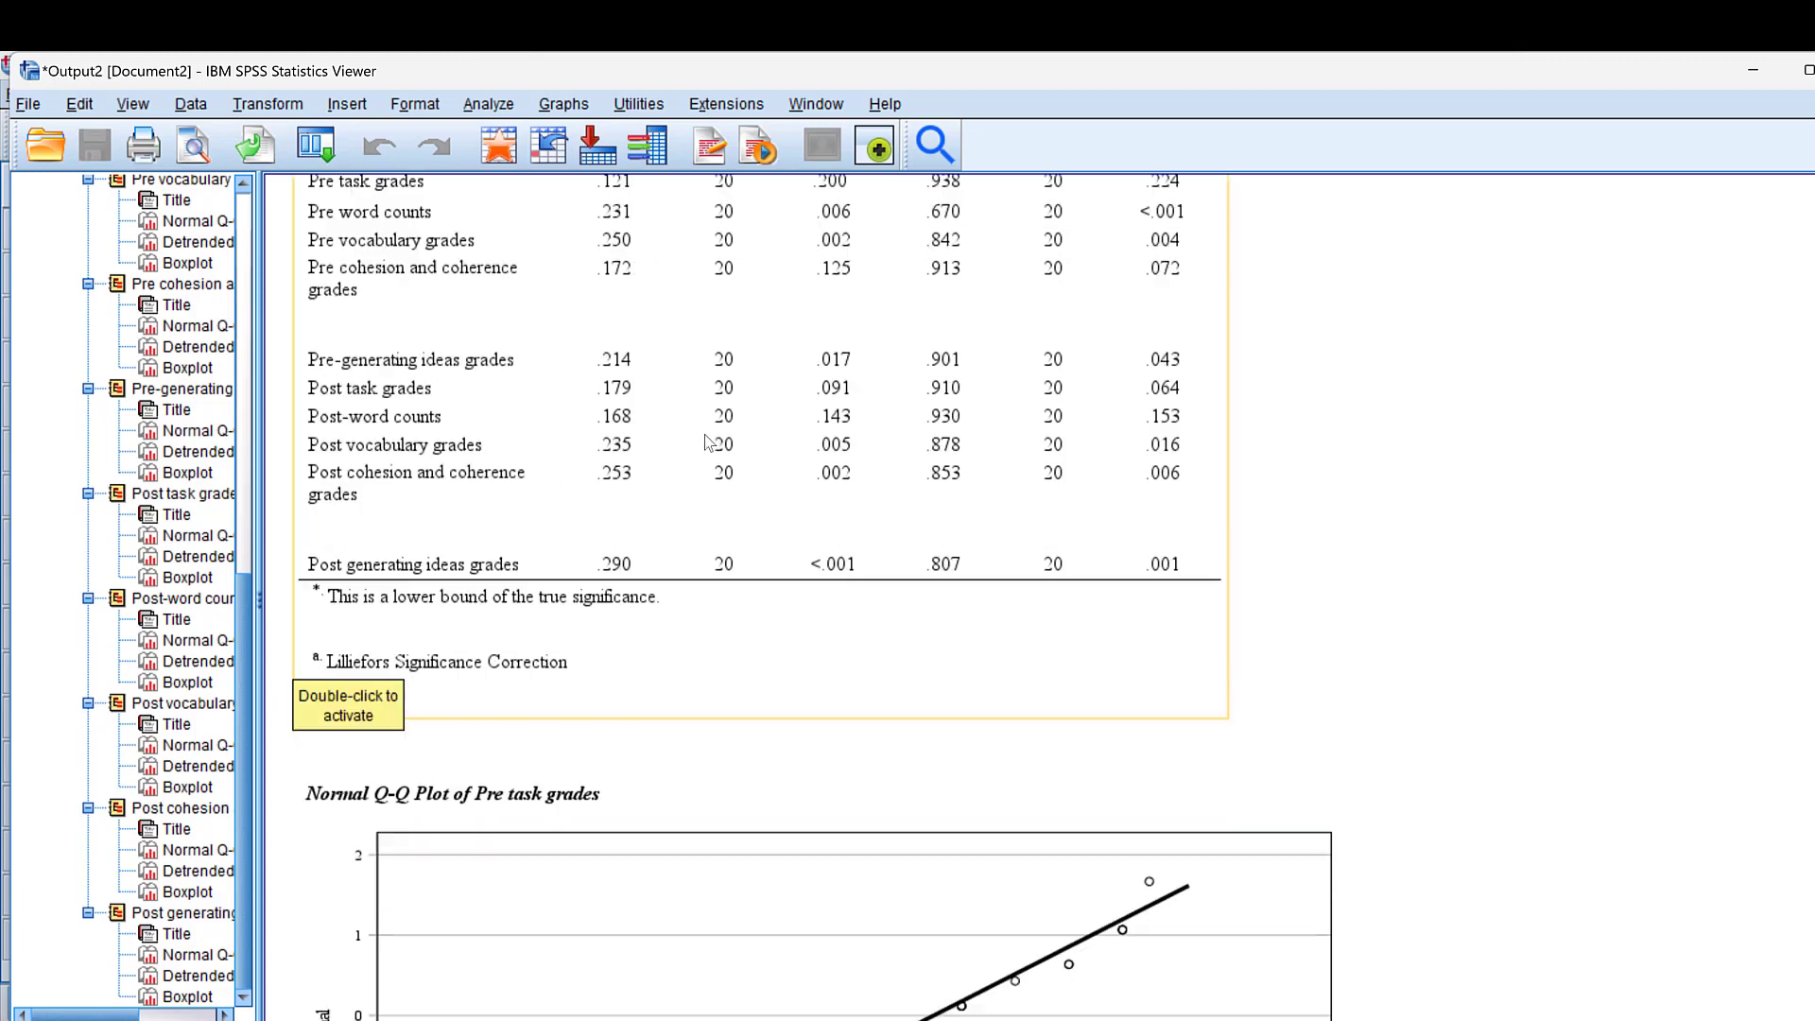
# Run a nonparametric related-samples test with Pre task grades and Post task grades as the test fields.
pyautogui.click(486, 106)
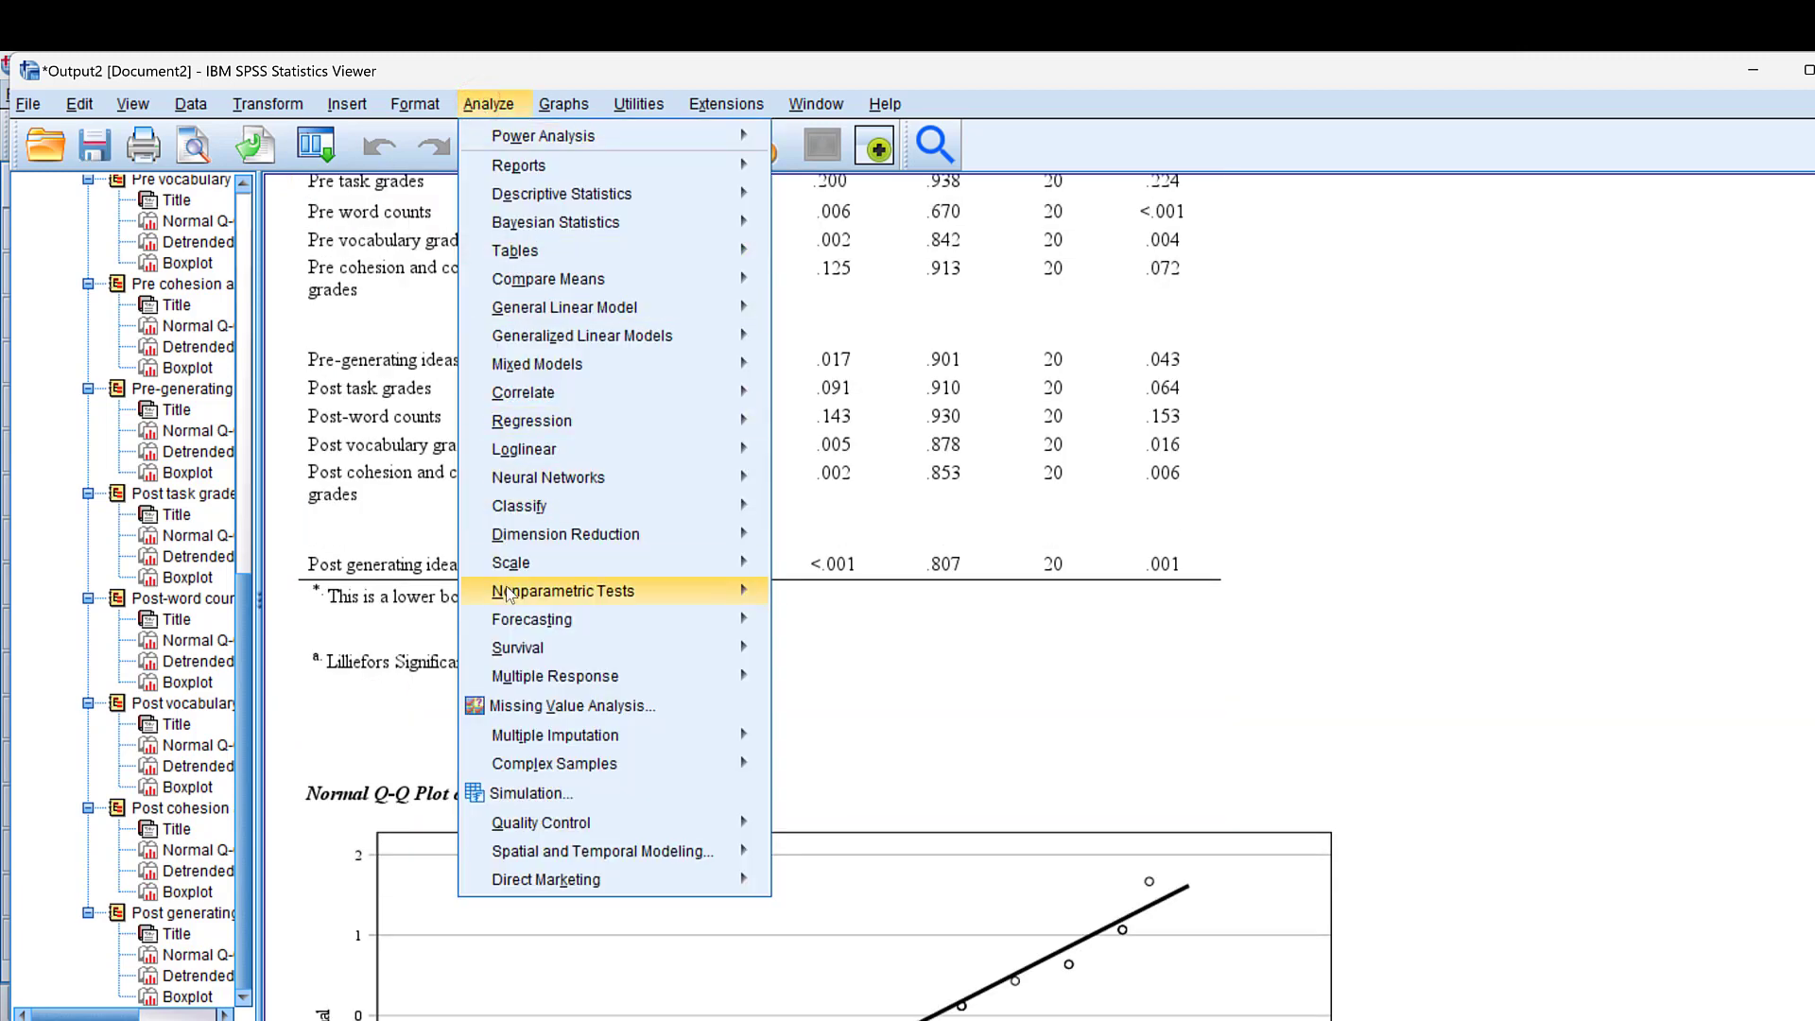
pyautogui.moveTo(508, 593)
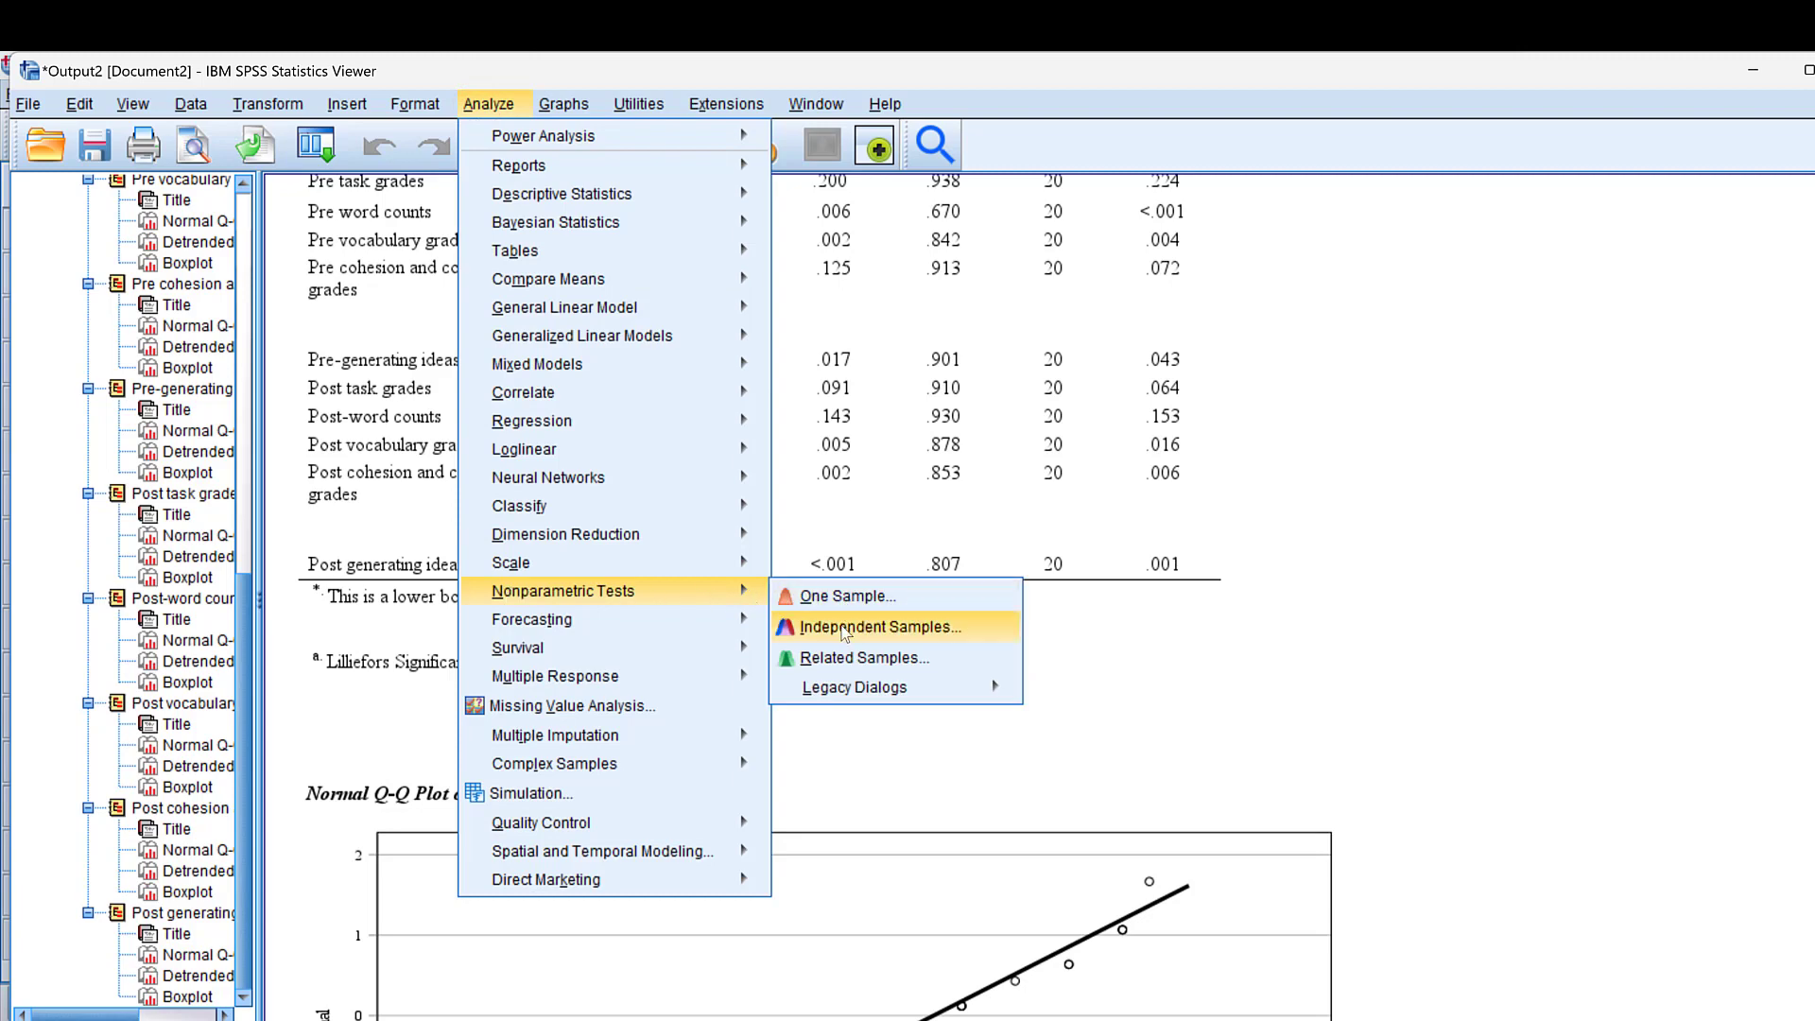
pyautogui.click(842, 656)
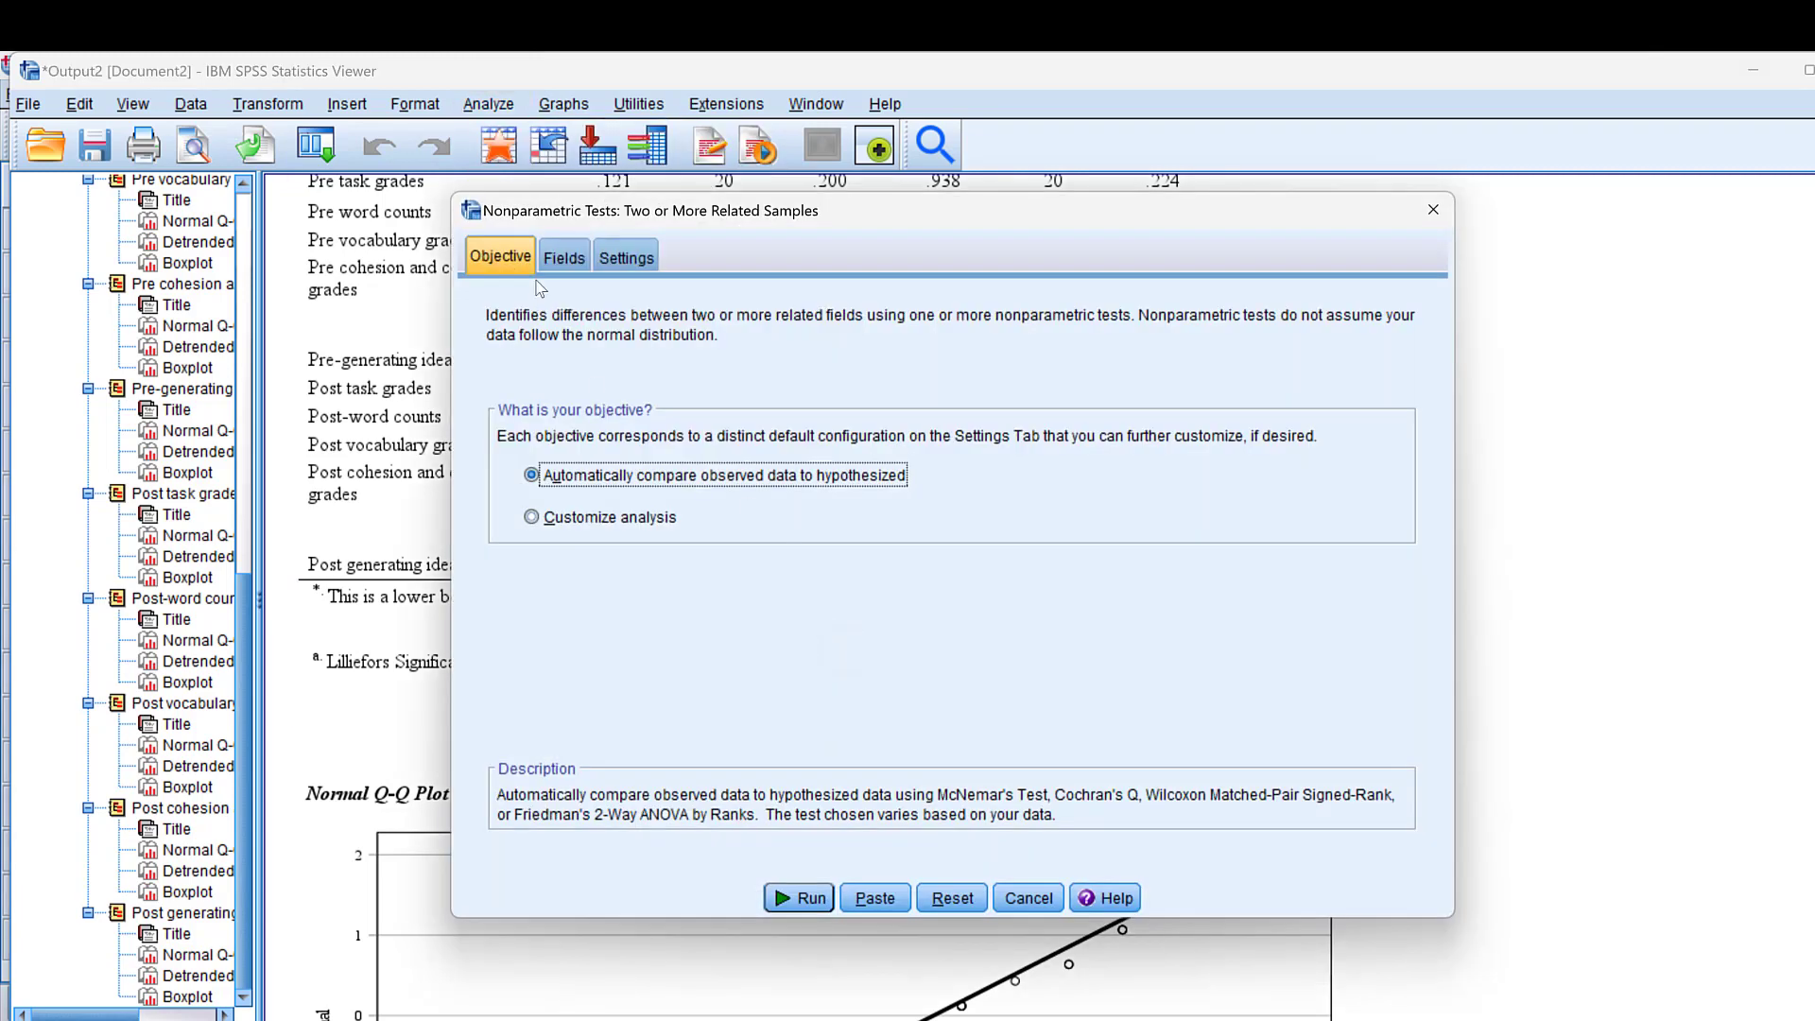
pyautogui.click(563, 256)
pyautogui.click(557, 530)
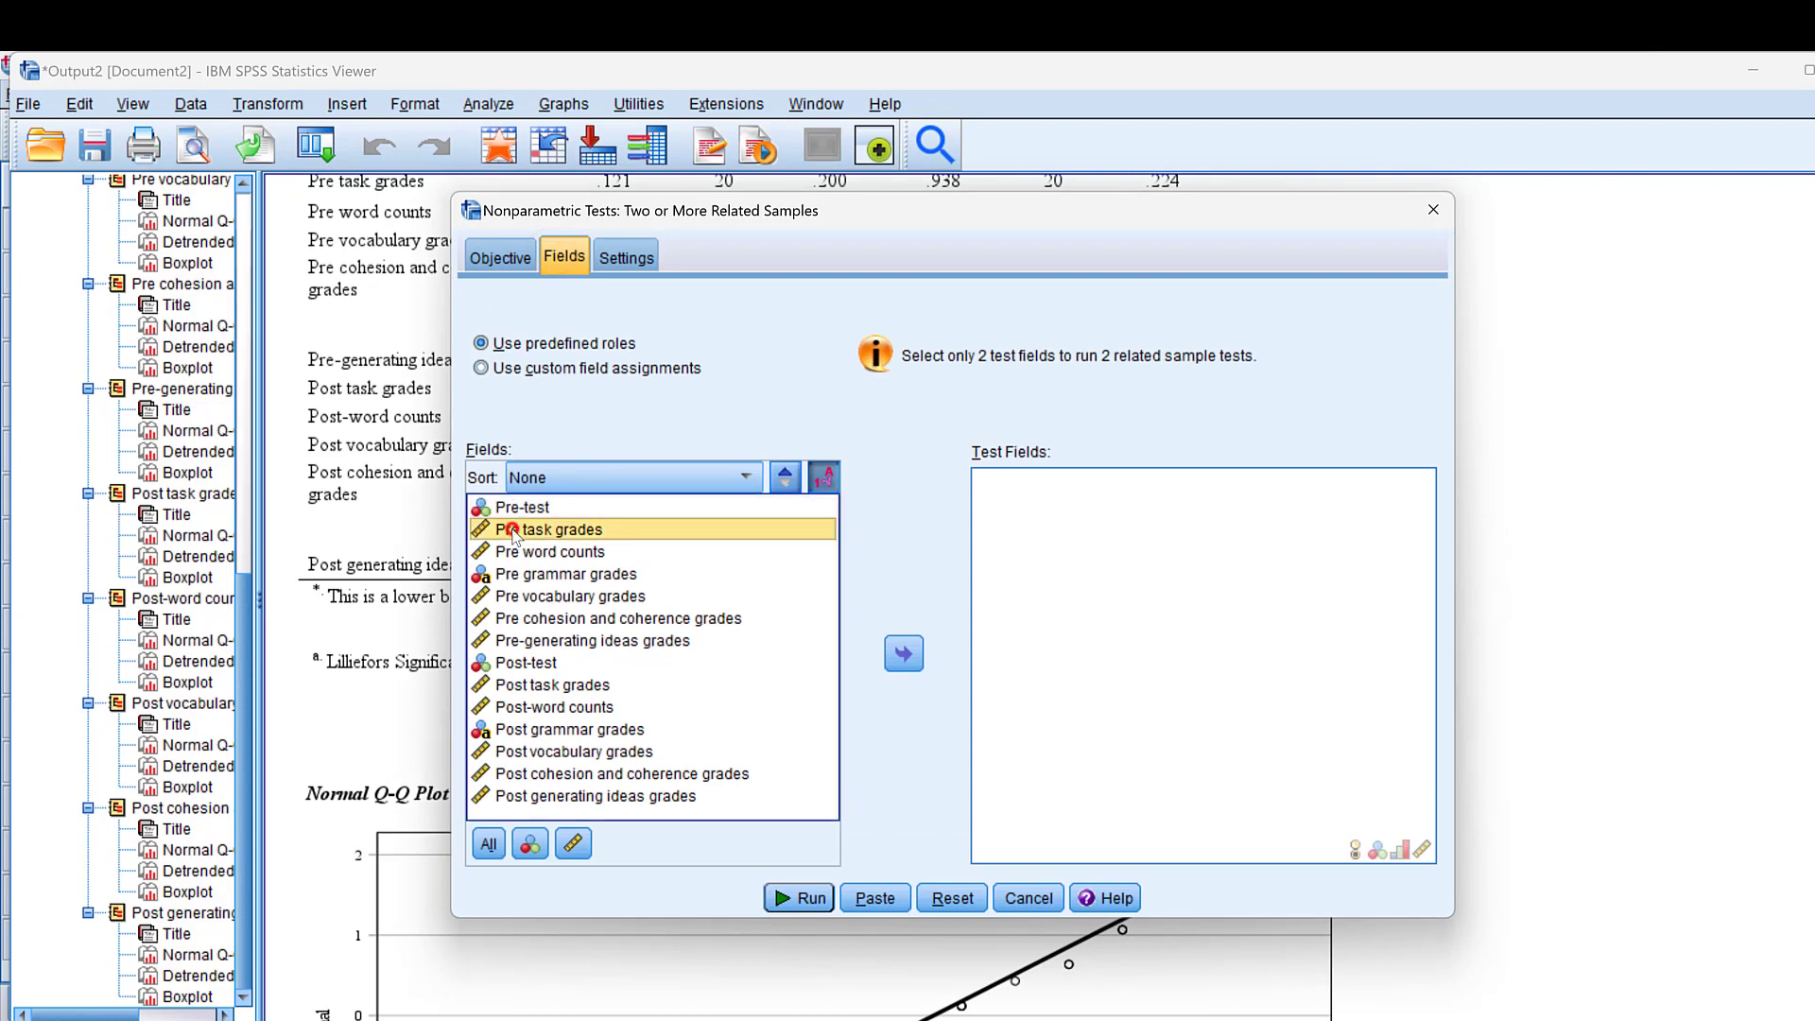
pyautogui.click(917, 659)
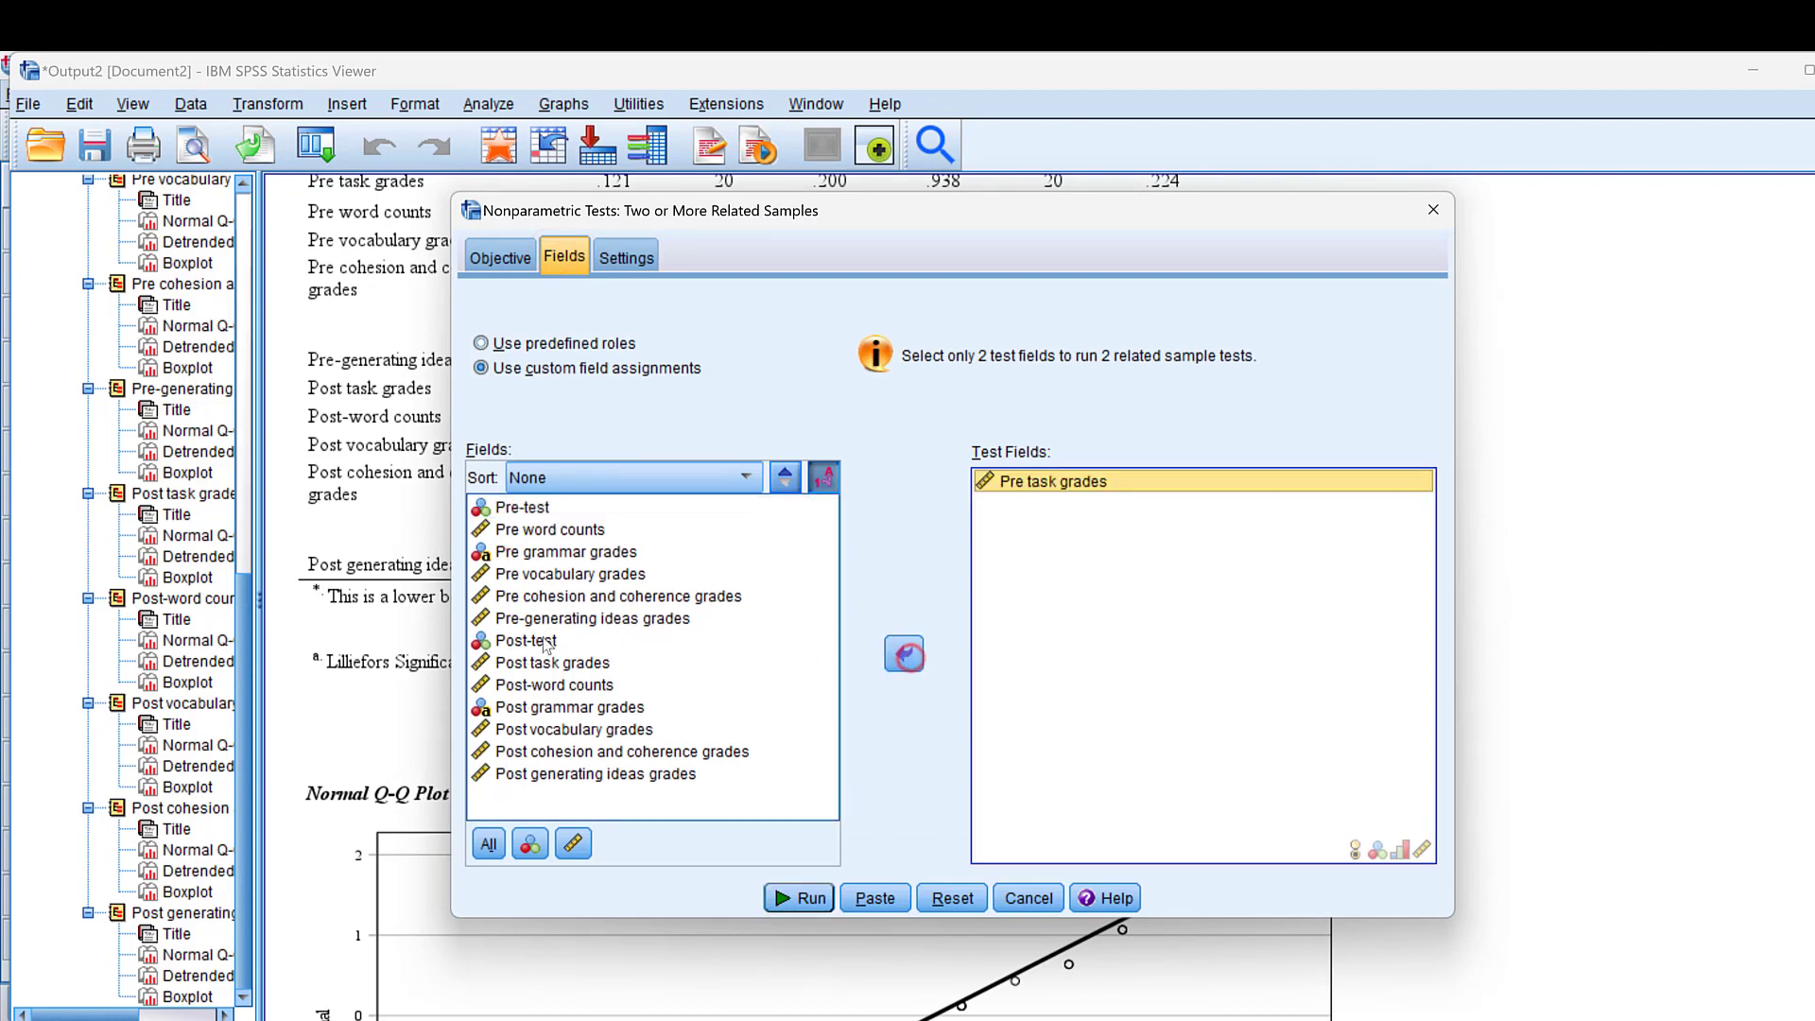
pyautogui.click(520, 662)
pyautogui.click(904, 653)
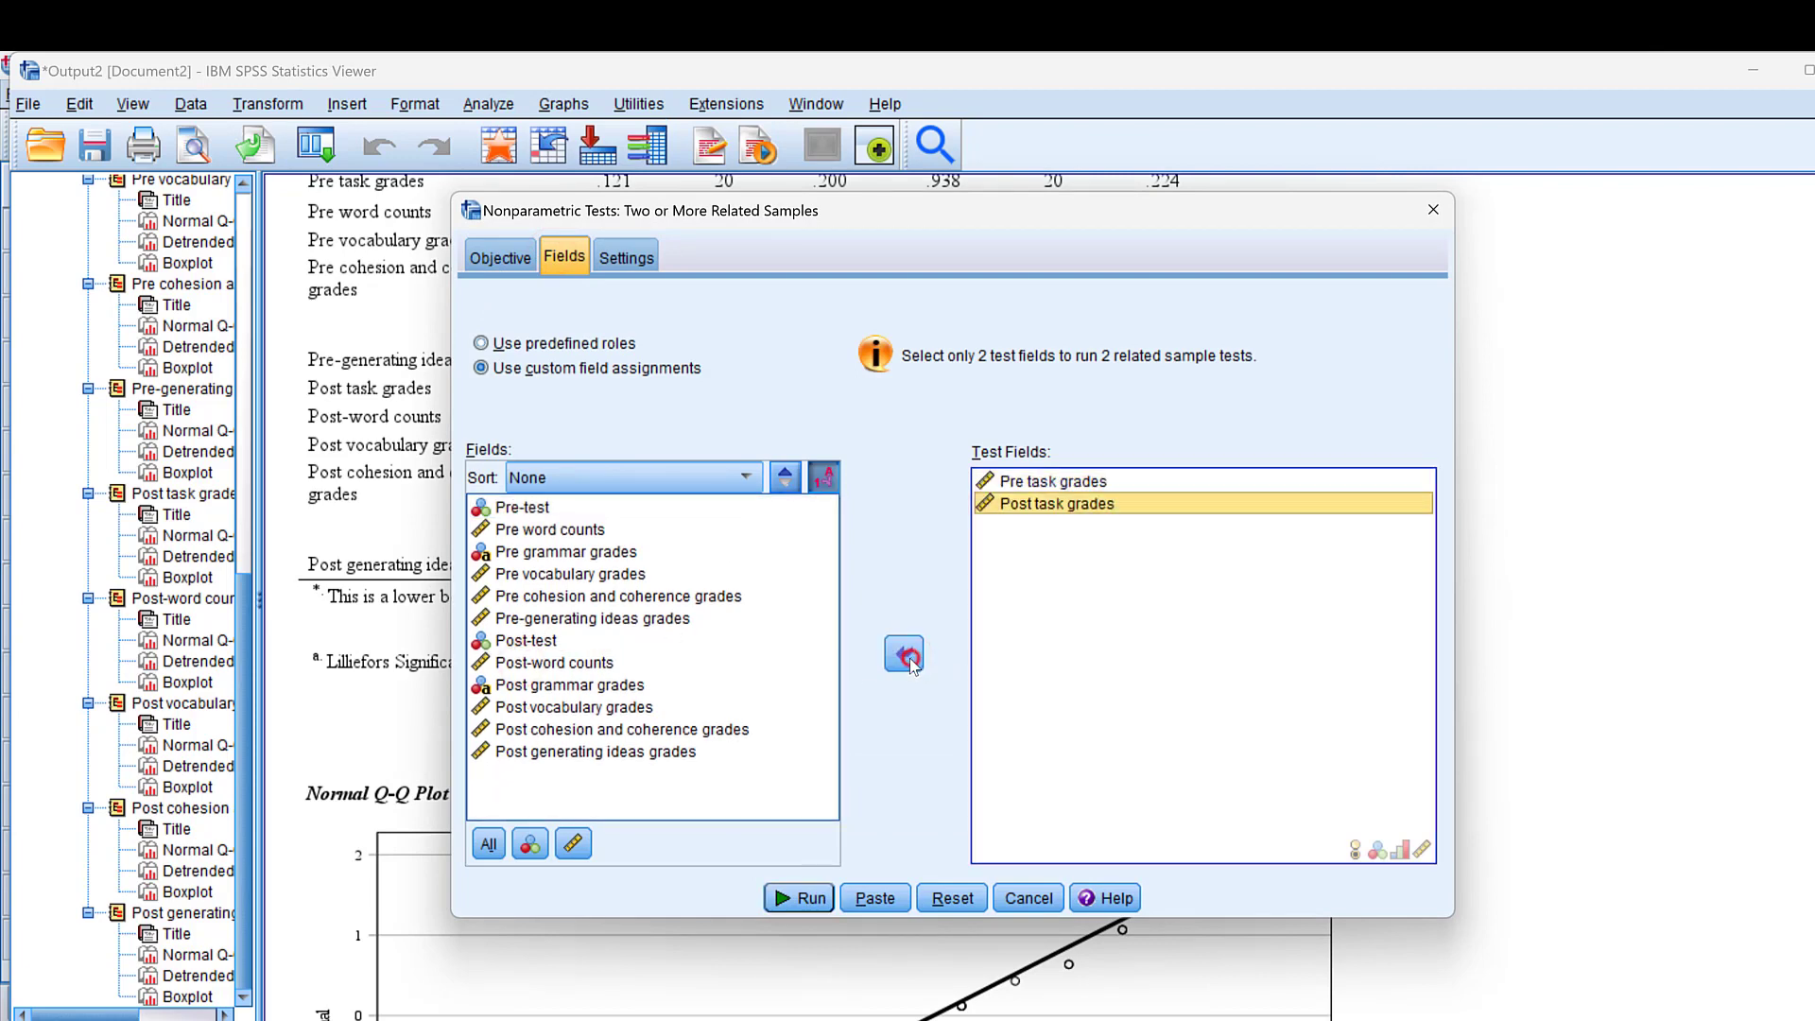
pyautogui.click(804, 900)
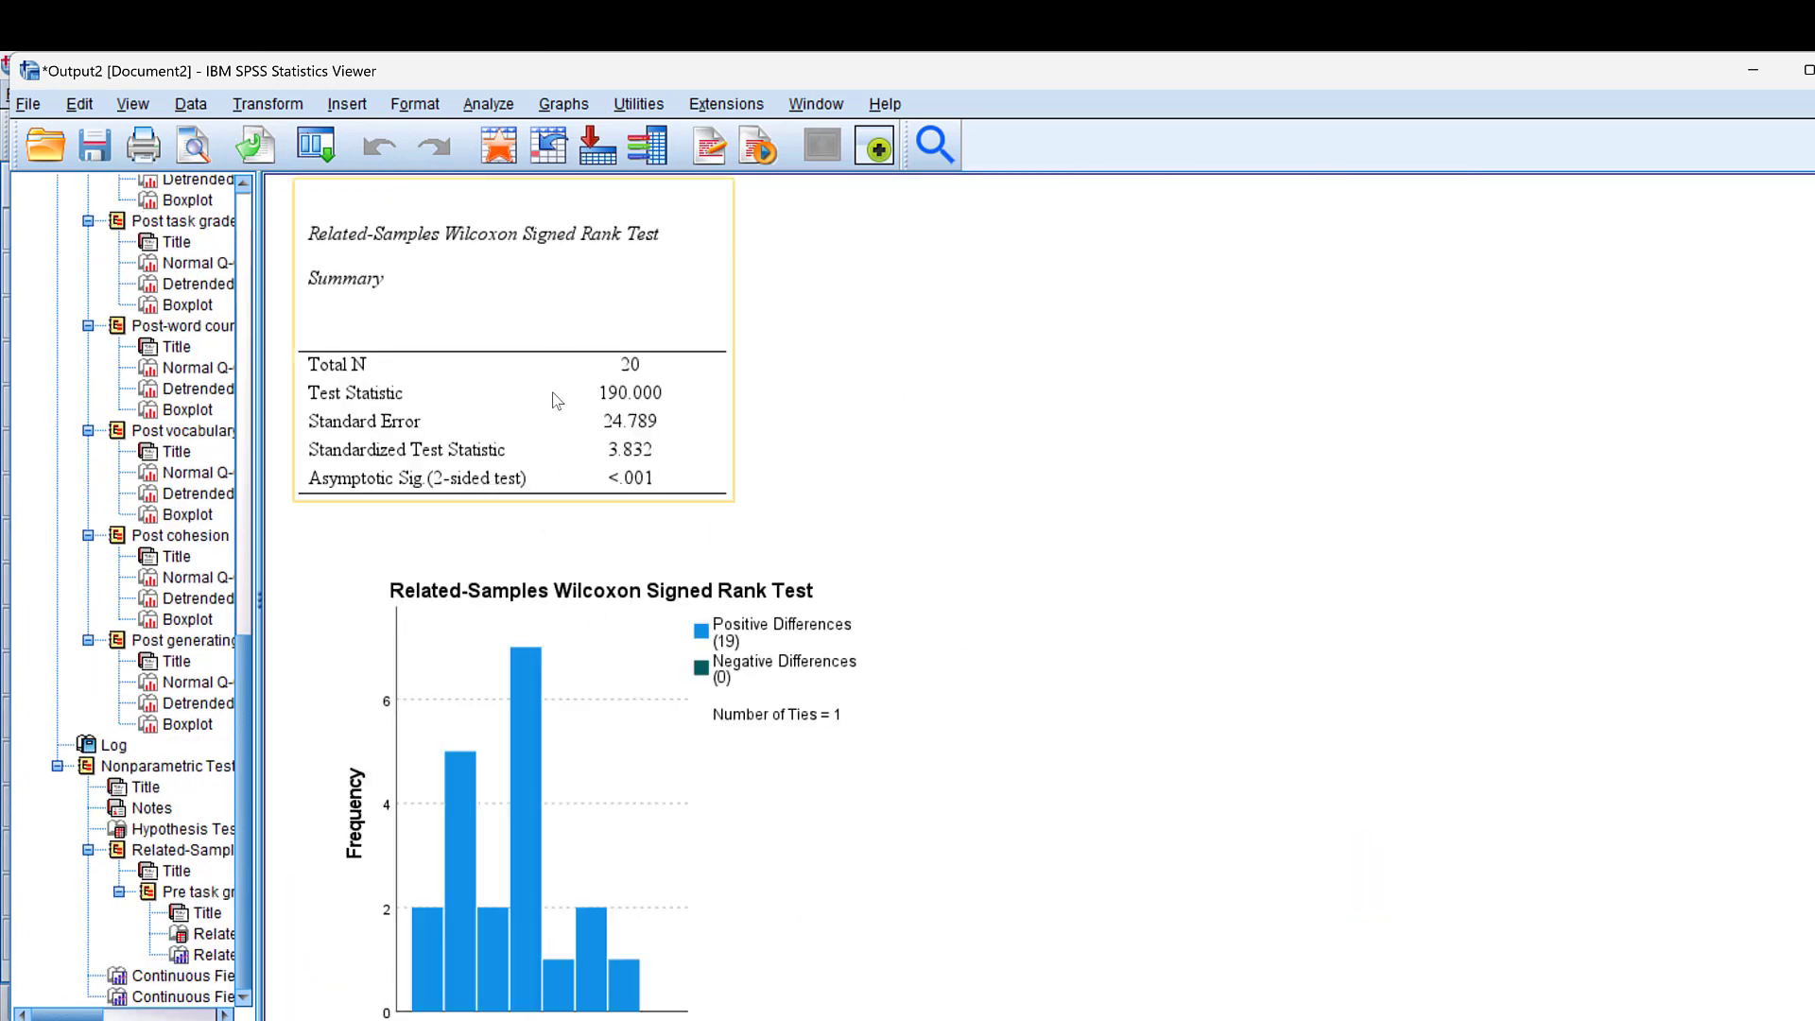
# Examine the Hypothesis Test Summary, the Wilcoxon Signed Rank Test summary and the pre and post task grade histograms.
pyautogui.scroll(-5, 624, 378)
pyautogui.scroll(10, 650, 359)
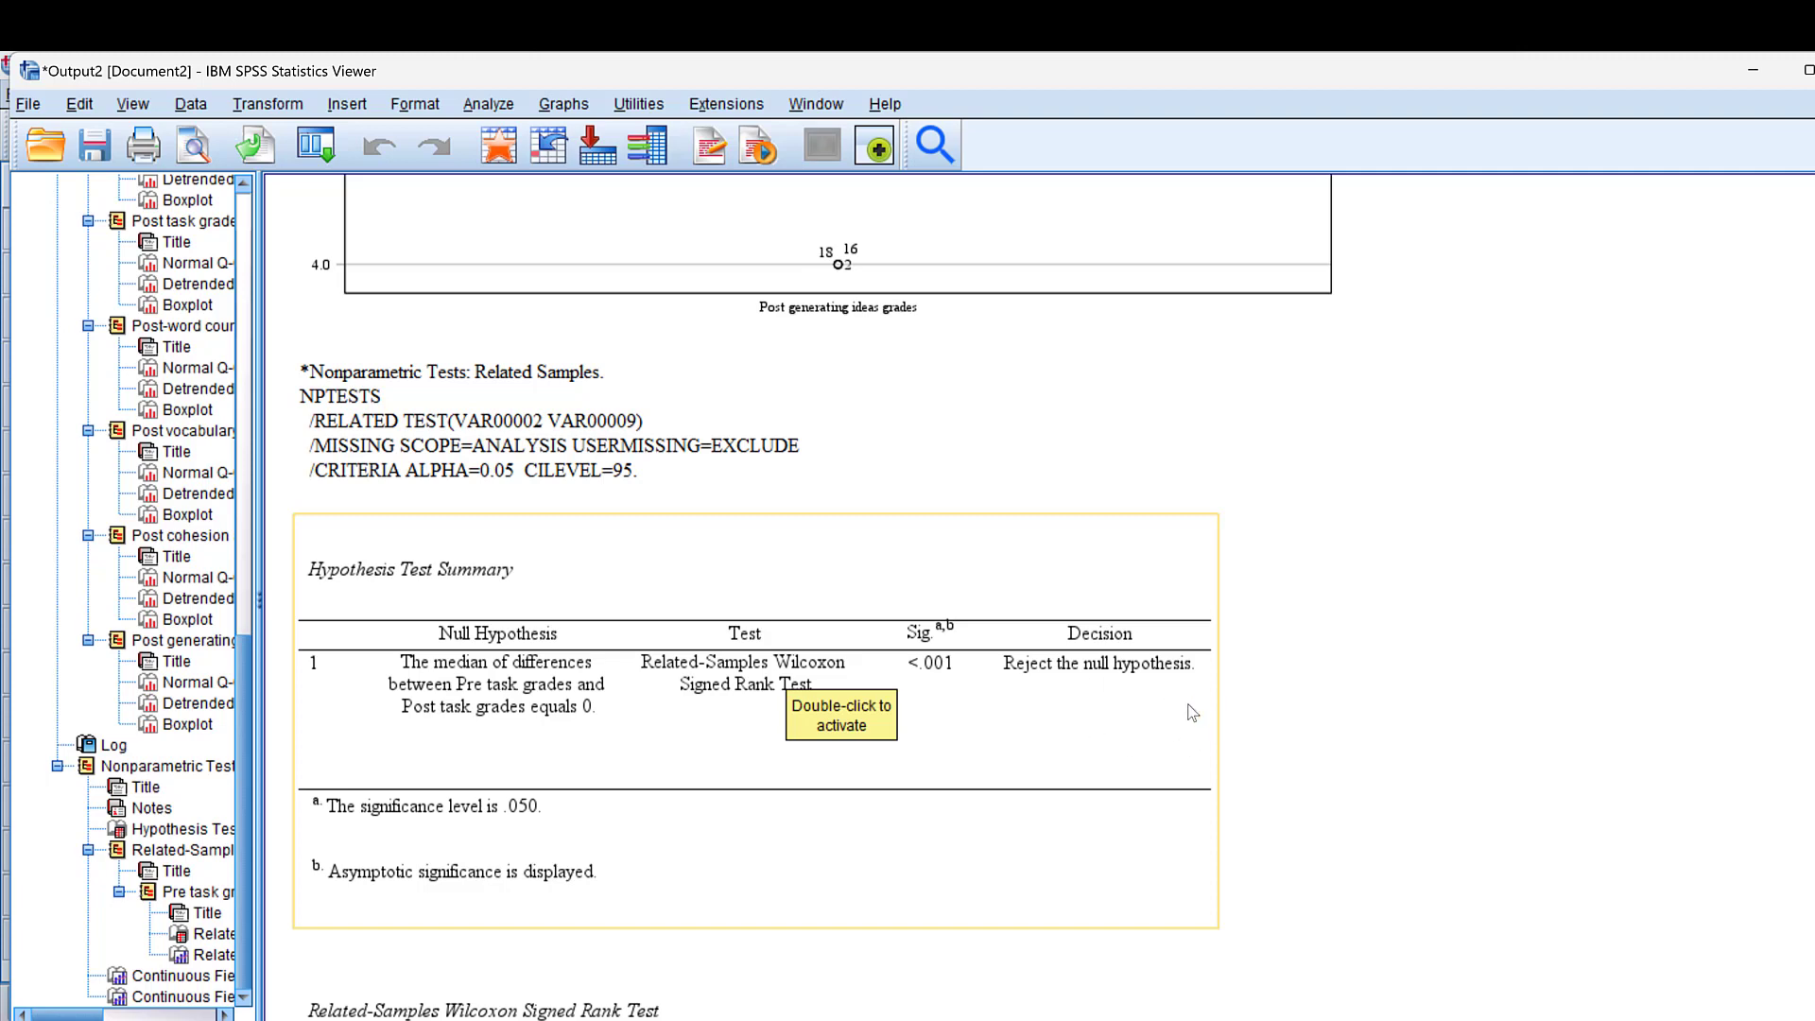
pyautogui.scroll(-15, 1192, 713)
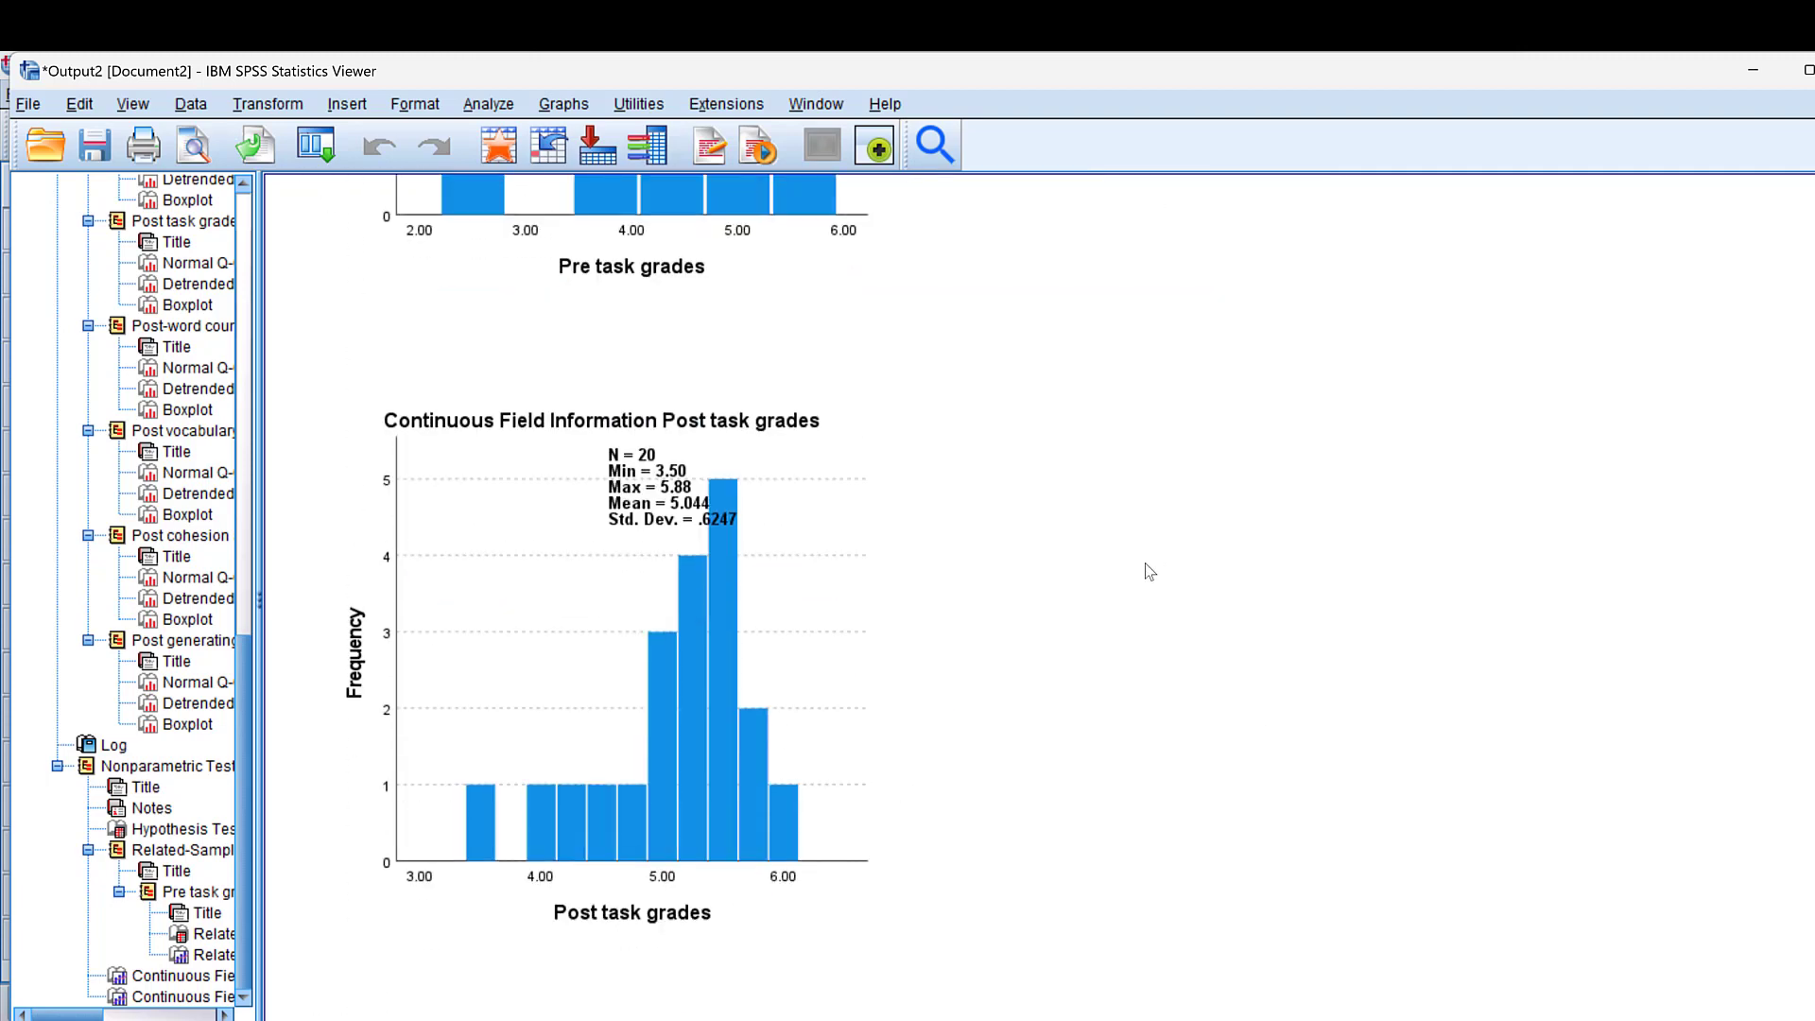
pyautogui.scroll(12, 1060, 516)
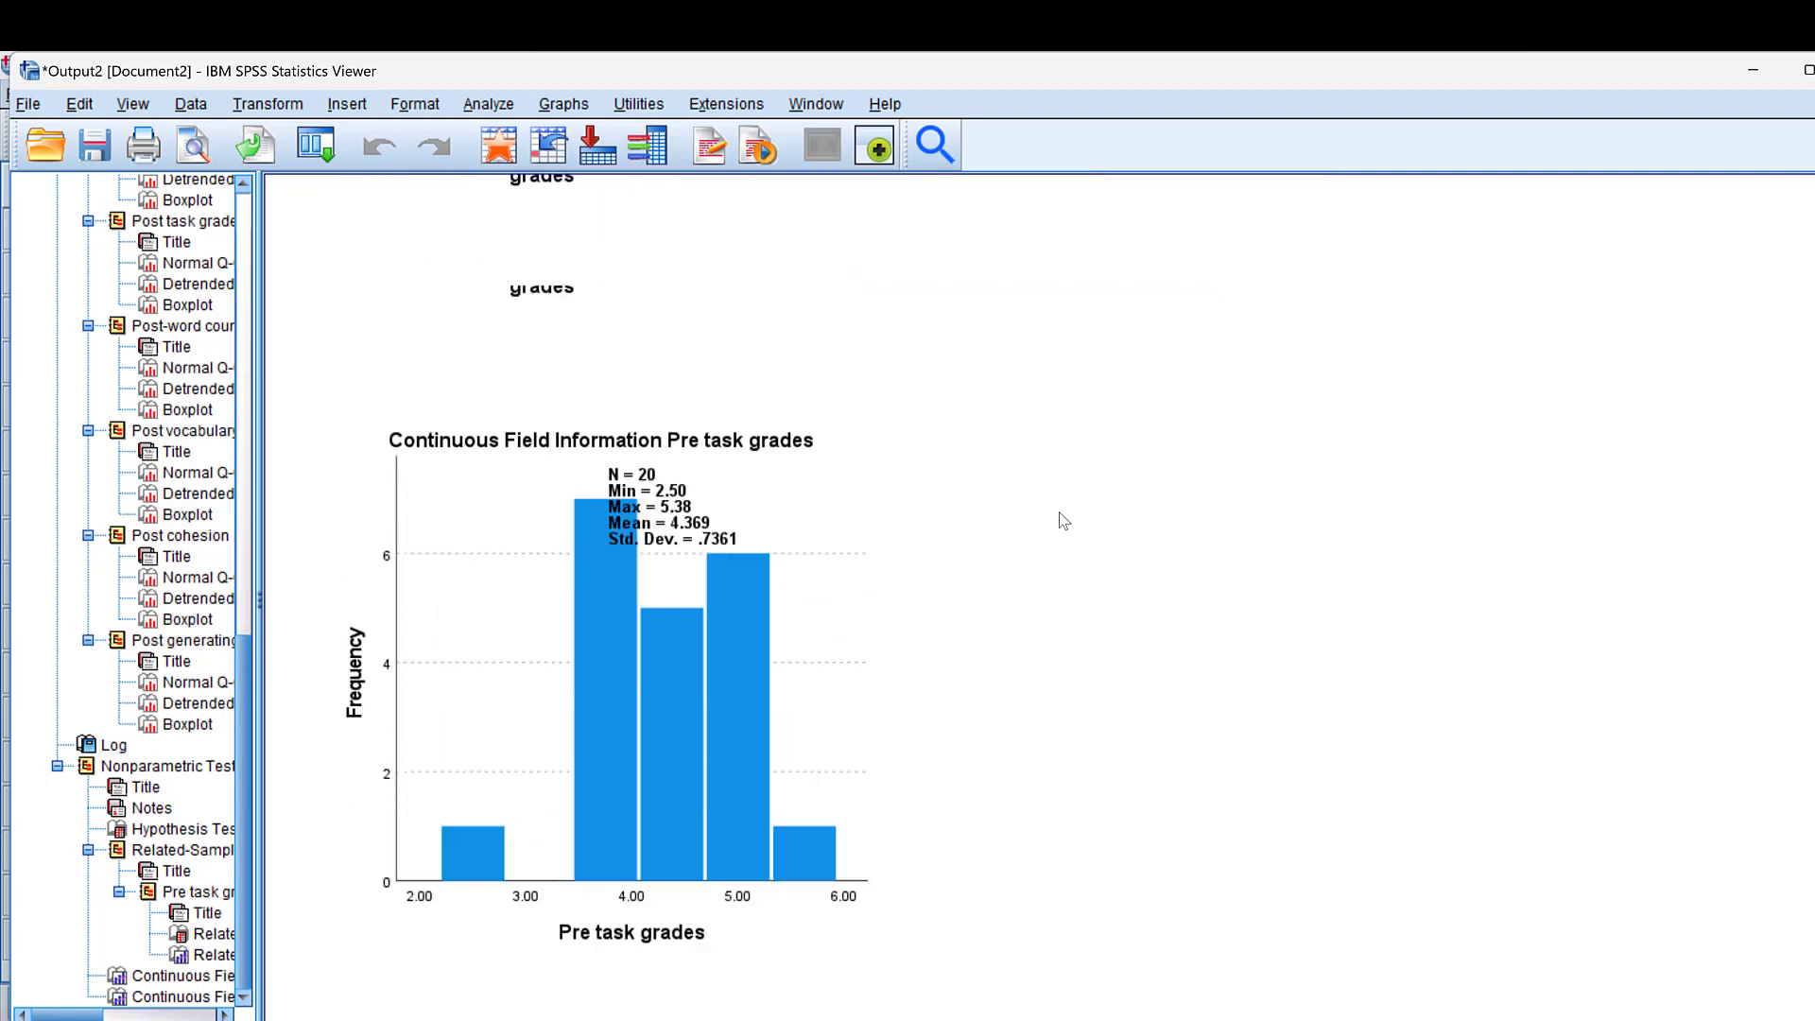
pyautogui.scroll(3, 1063, 519)
pyautogui.scroll(-8, 1063, 520)
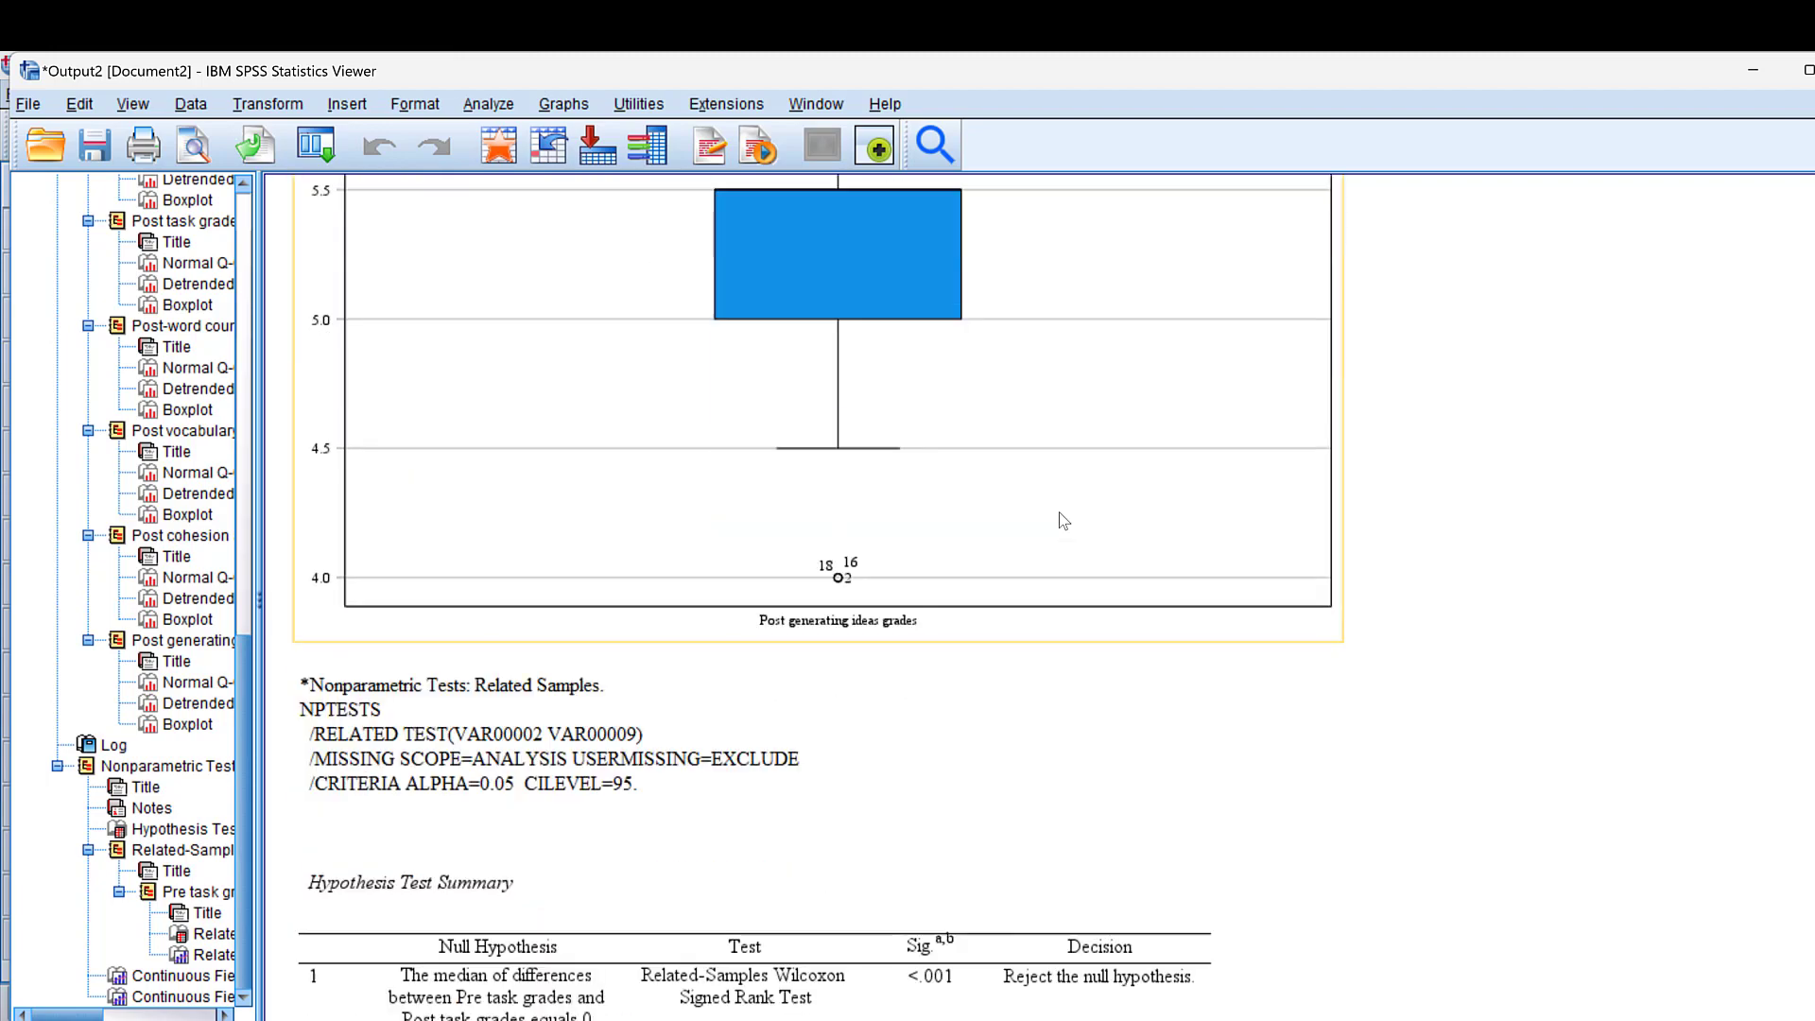
pyautogui.scroll(-3, 1063, 520)
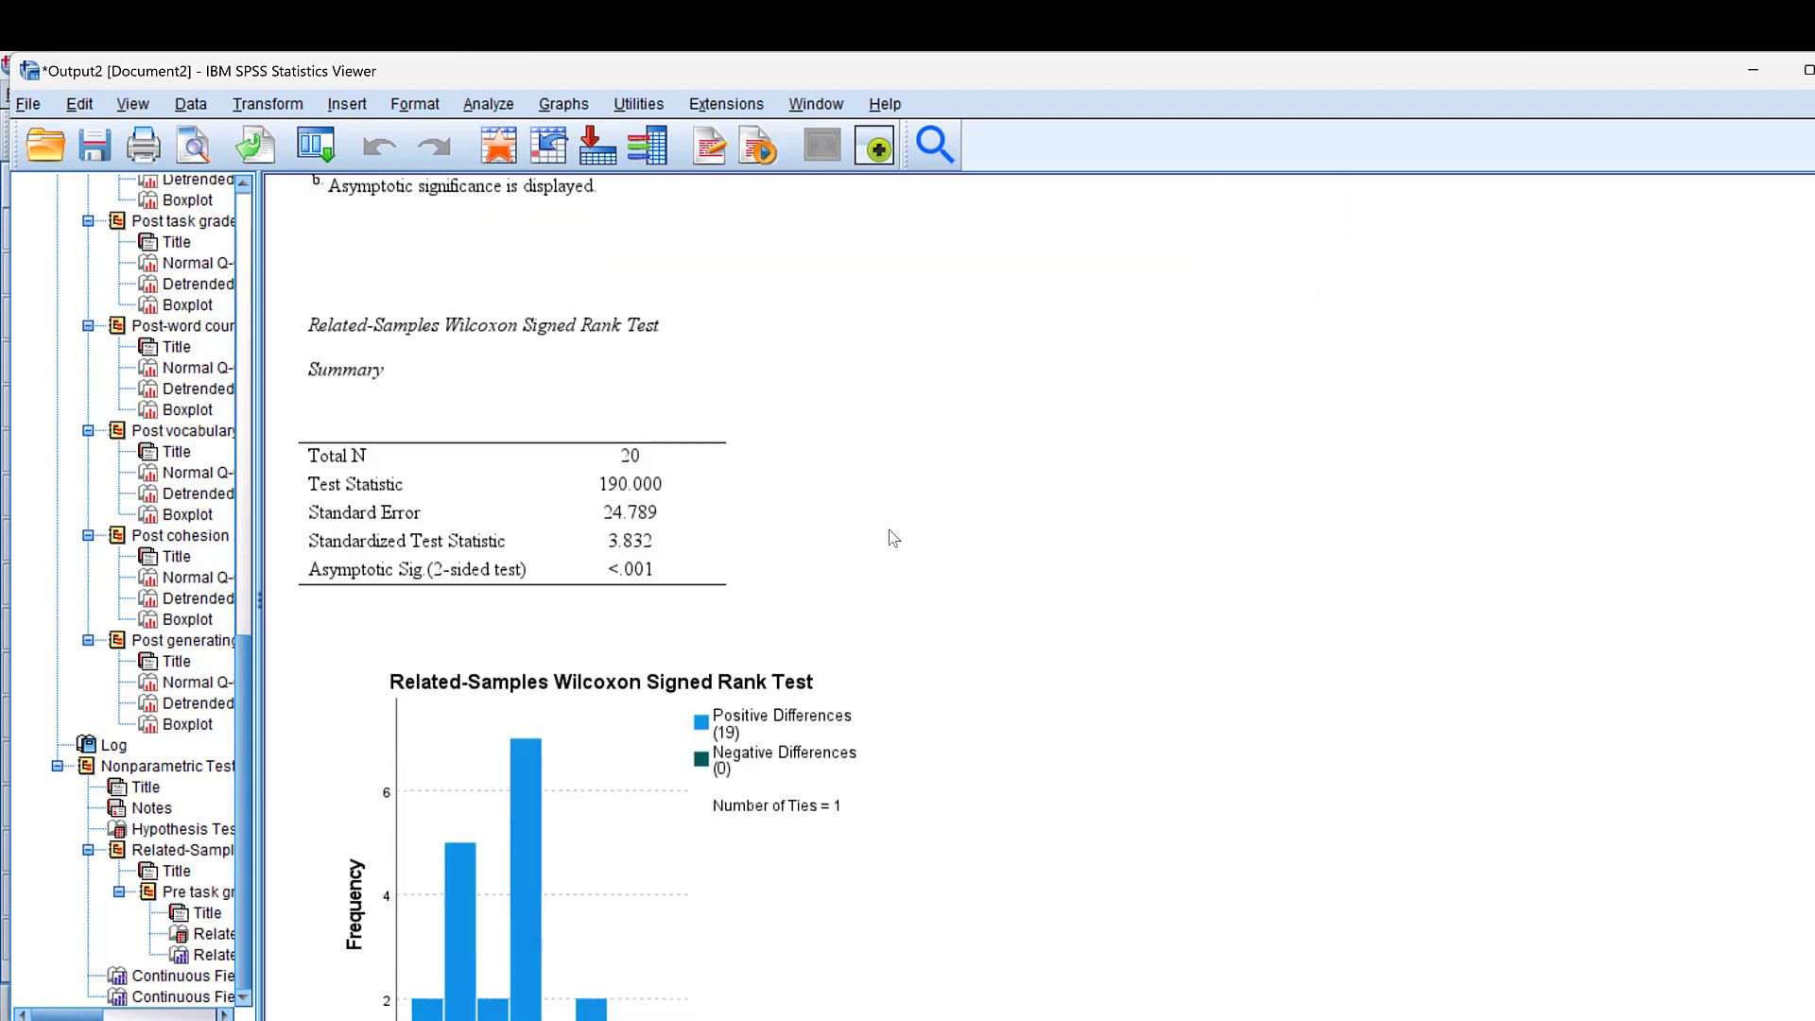